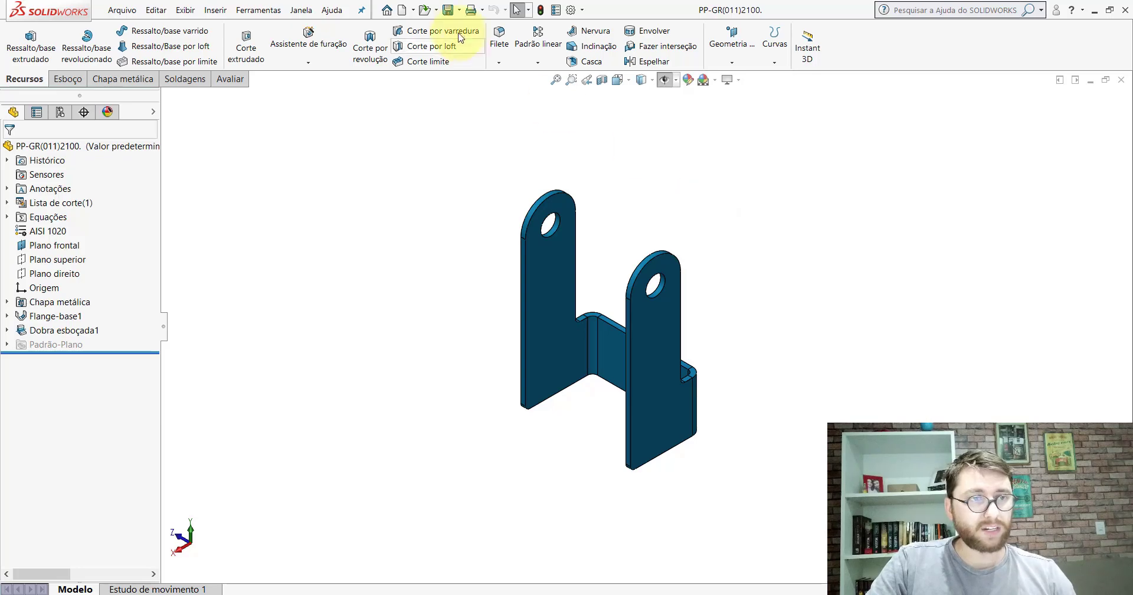
- Create a new blank part, switch to an isometric view and start a sketch on Plano frontal
left_click(402, 9)
double_click(288, 304)
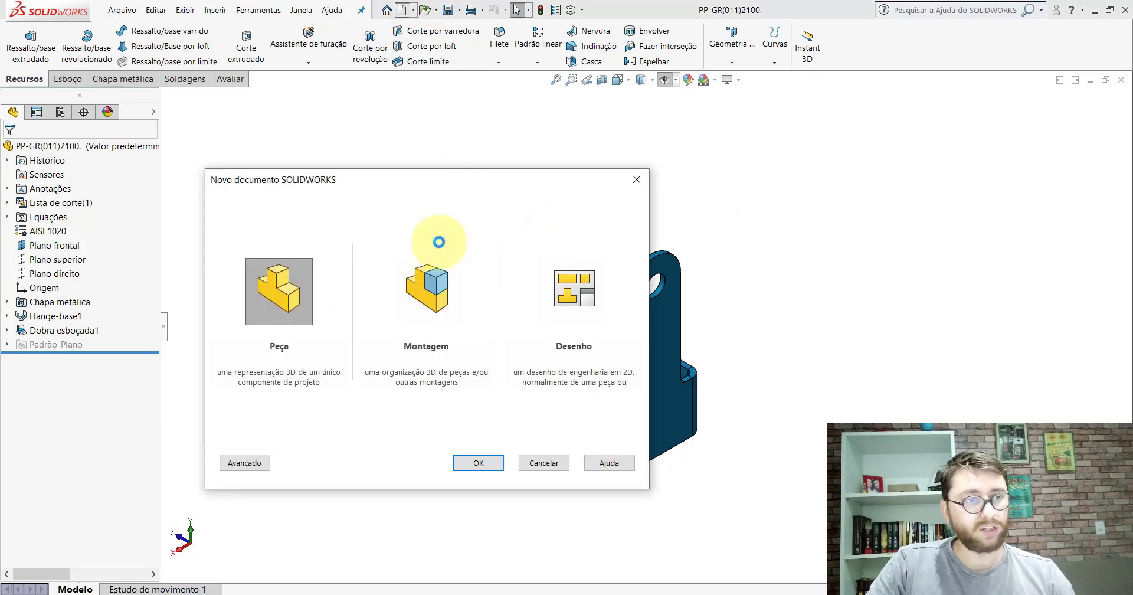
left_click(633, 84)
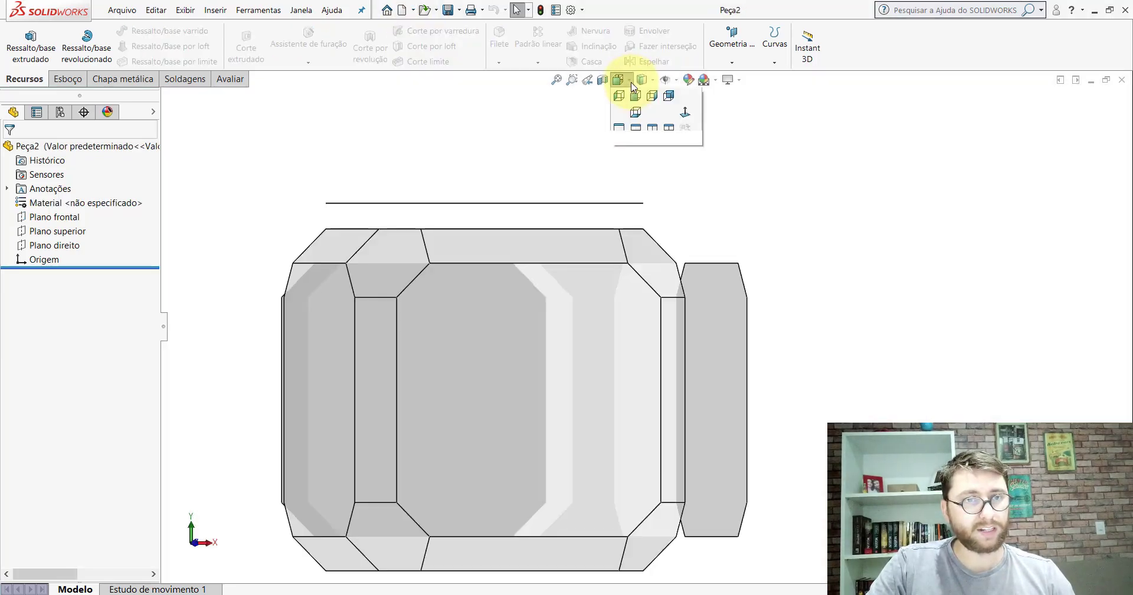
left_click(683, 113)
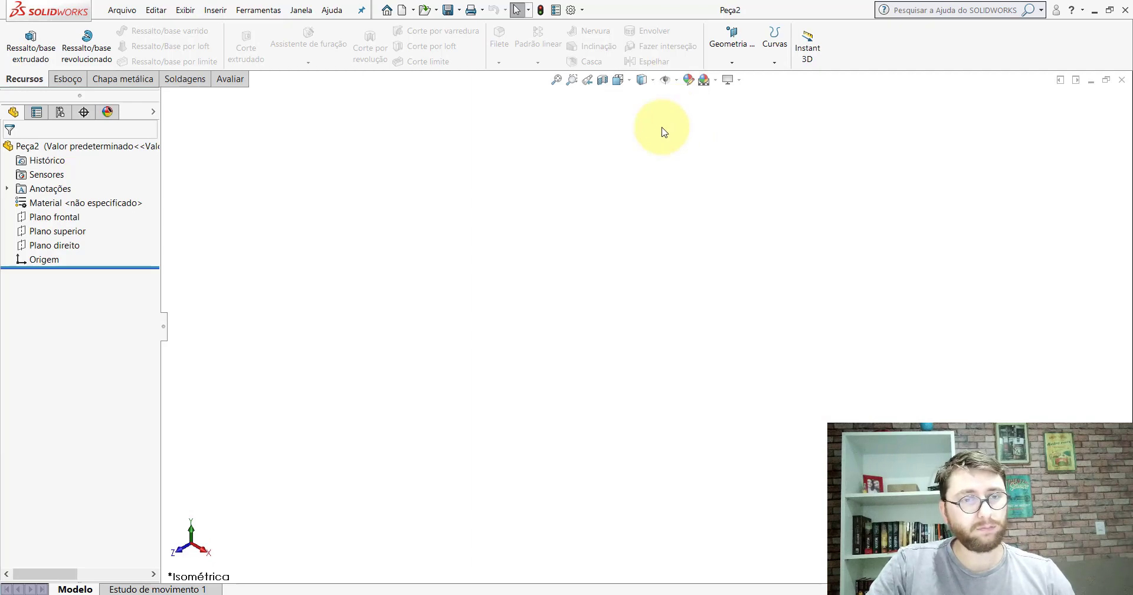
left_click(52, 218)
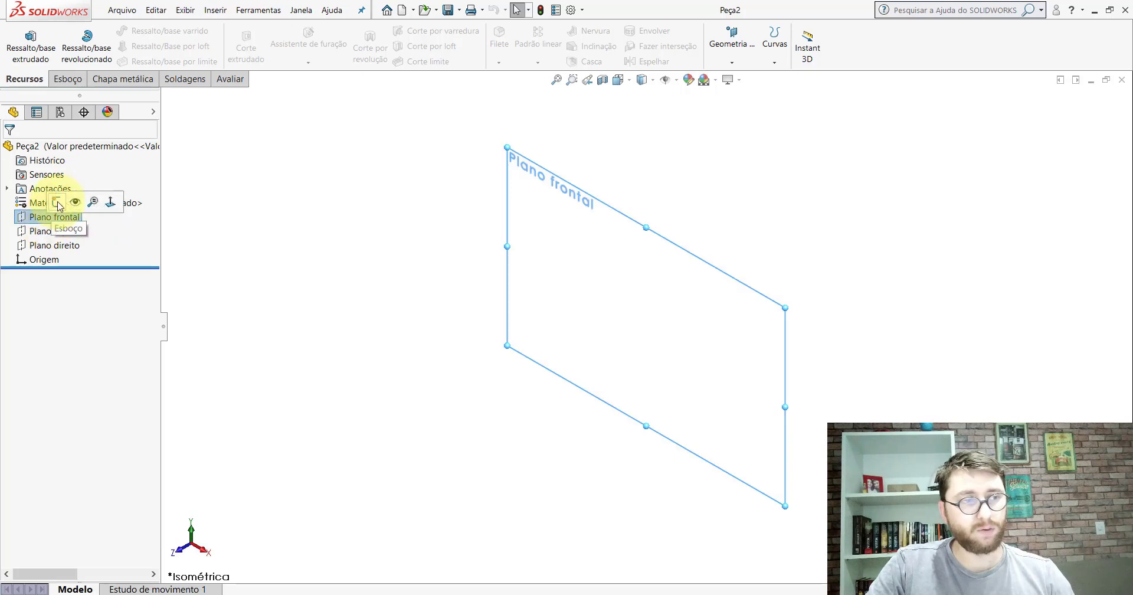
left_click(57, 204)
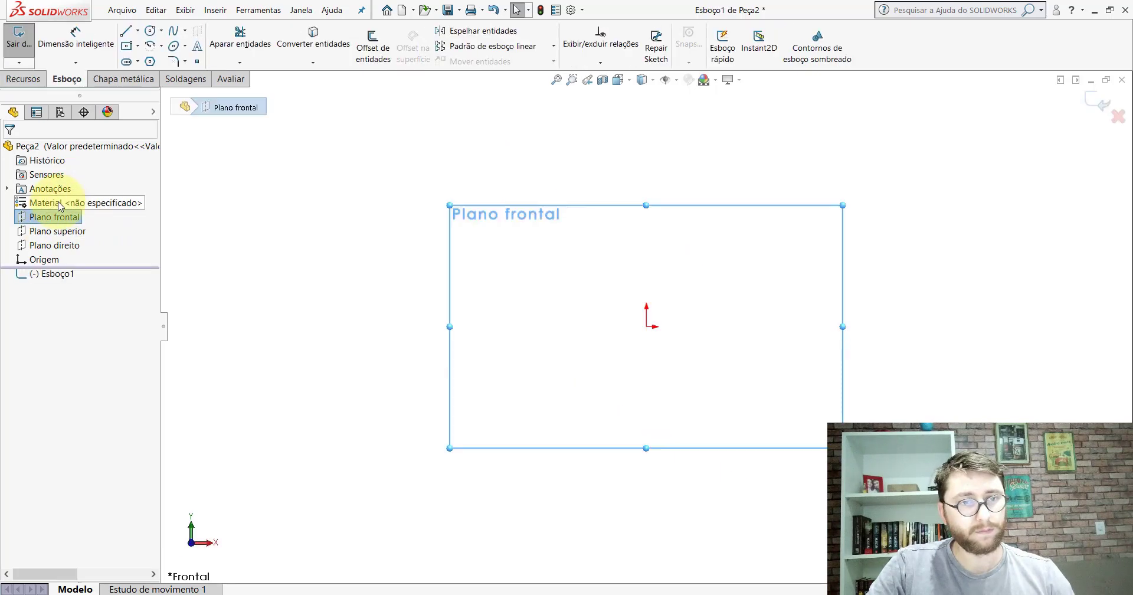
- Draw a horizontal base line across the origin with two vertical sides of equal height
left_click(126, 30)
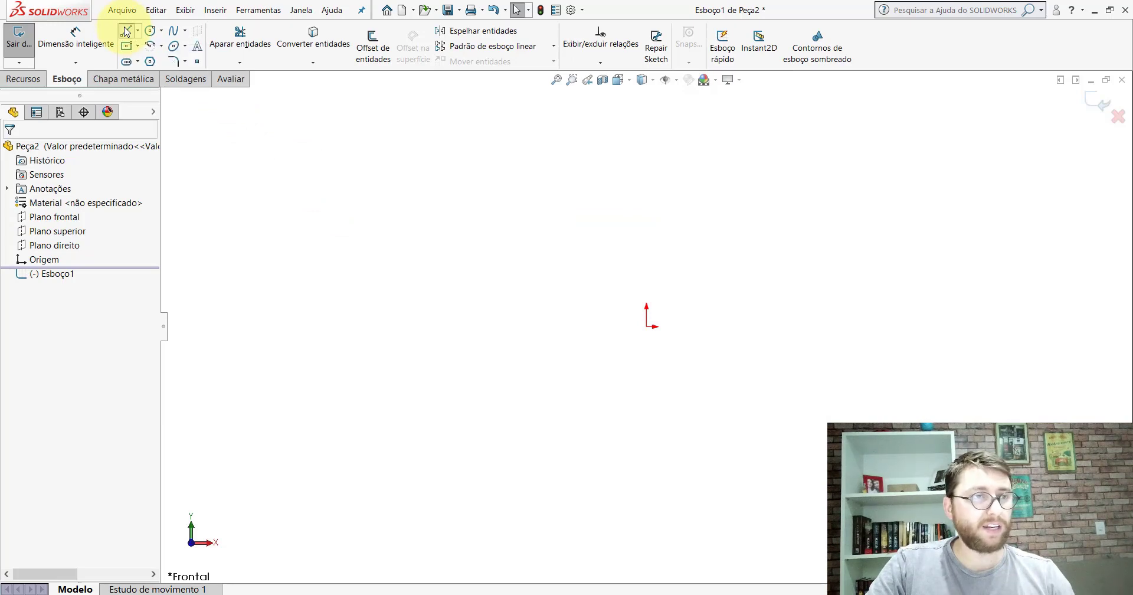
left_click(389, 350)
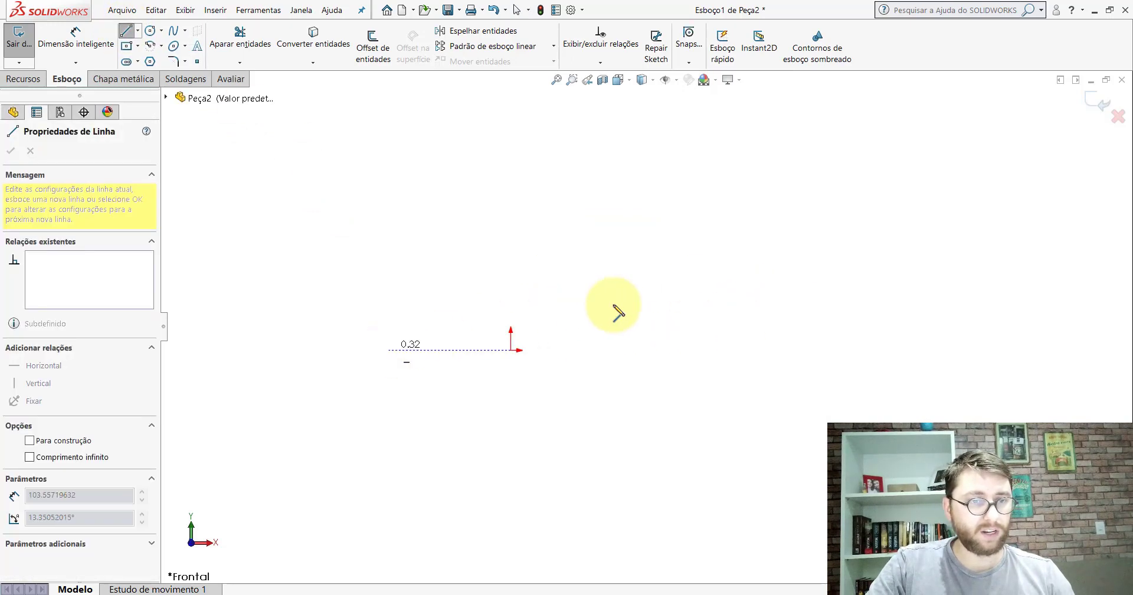
left_click(630, 350)
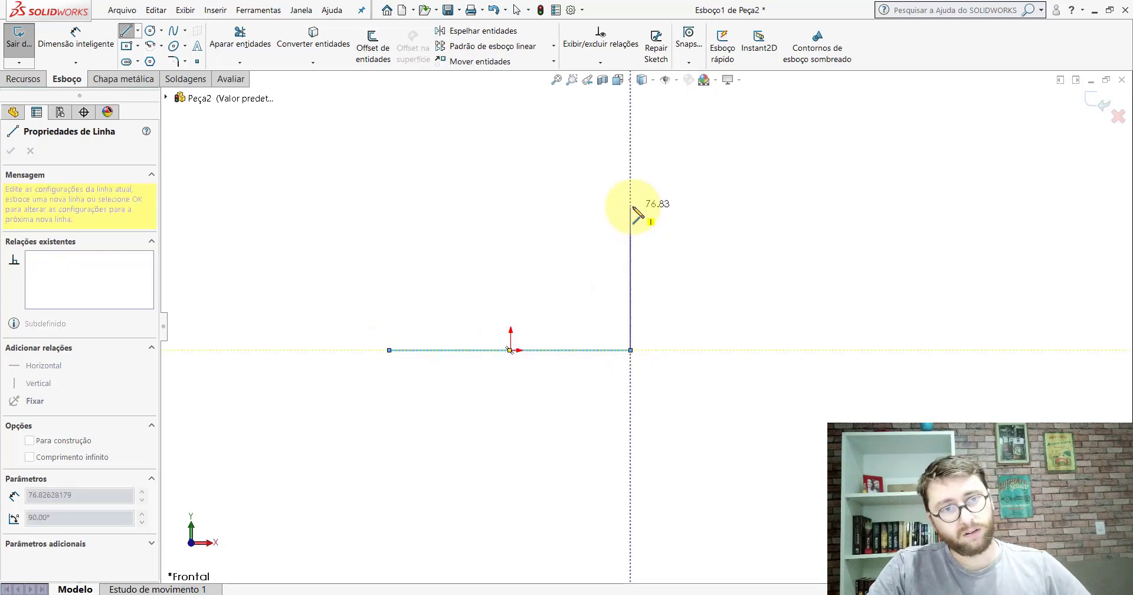
left_click(630, 206)
key("Escape")
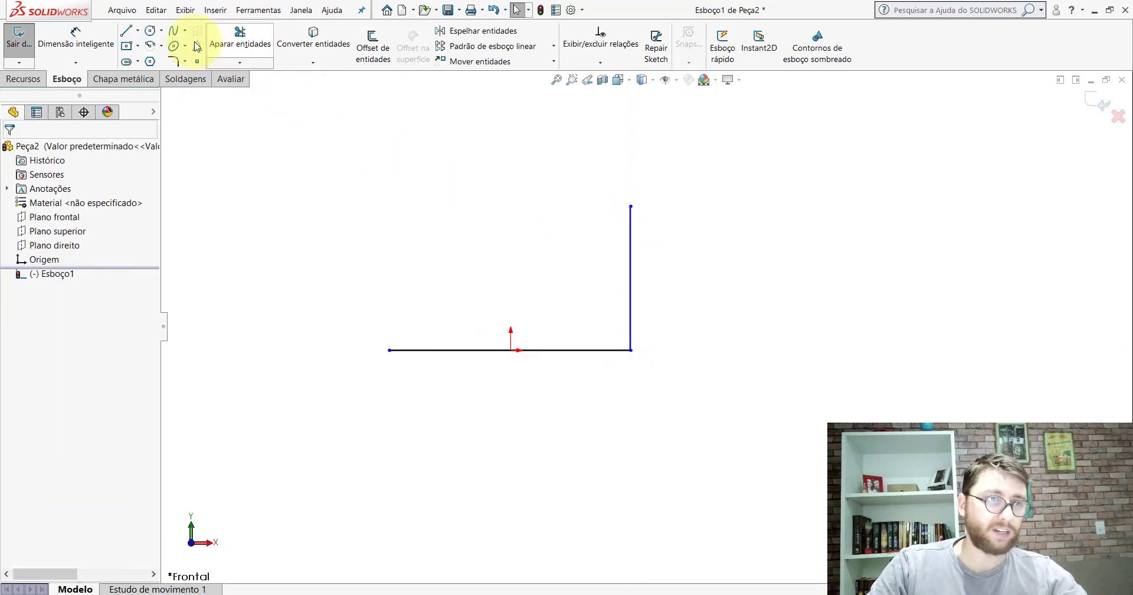
left_click(133, 33)
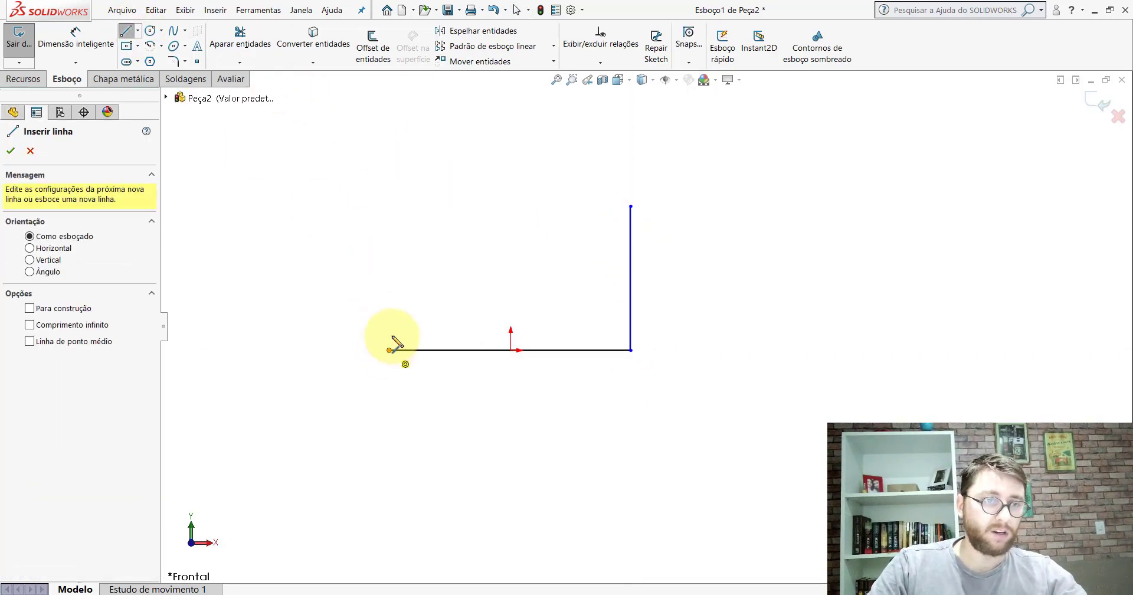
left_click(389, 350)
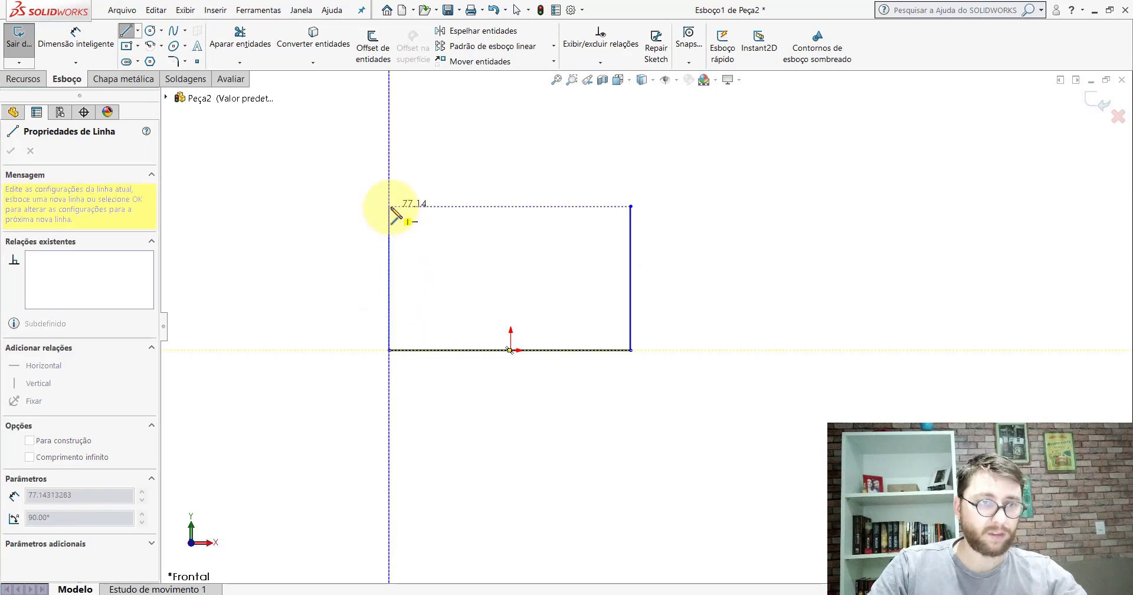
left_click(389, 207)
key("Escape")
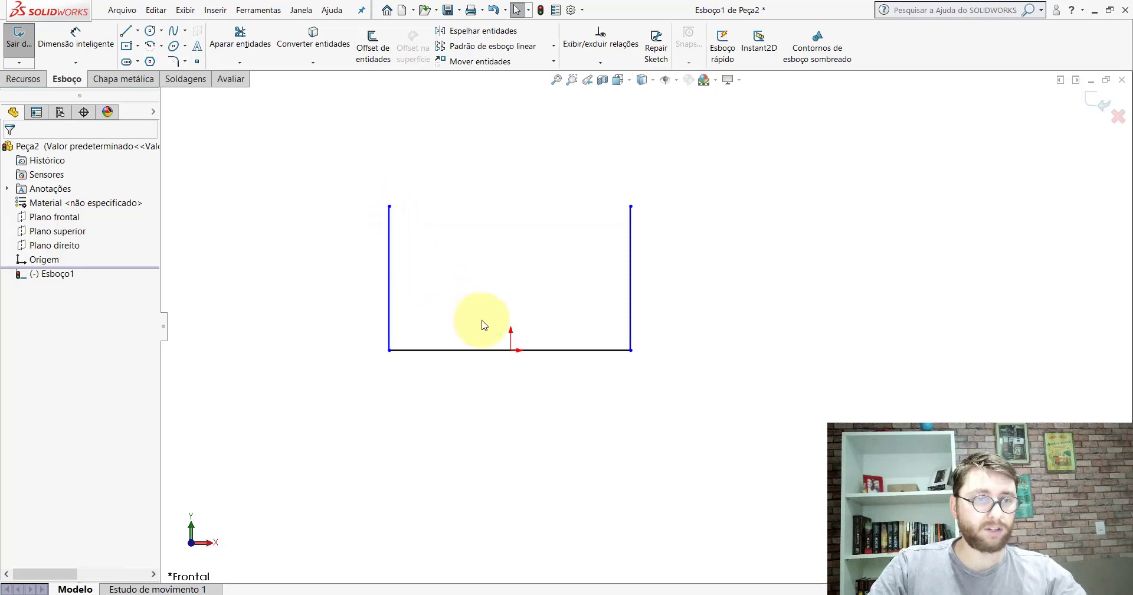
- Centre the base line on the origin with a Ponto médio relation
left_click(491, 352)
scroll(500, 345, "down", 3)
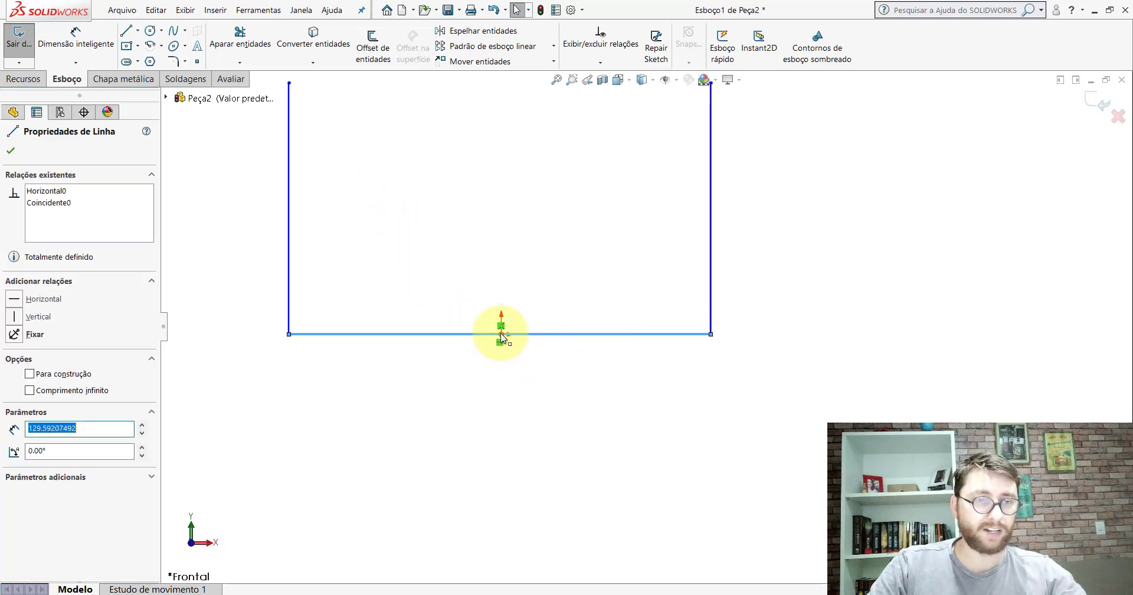
left_click(500, 332, "ctrl")
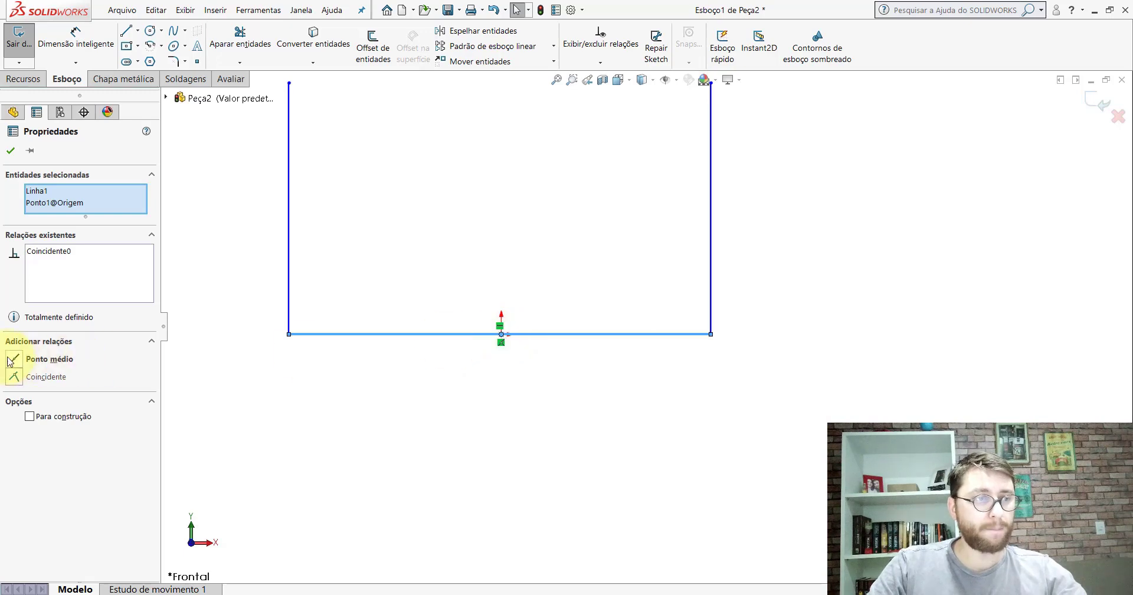
left_click(10, 361)
left_click(10, 151)
- Make the two vertical side lines equal length with an Igual relation
scroll(483, 243, "up", 3)
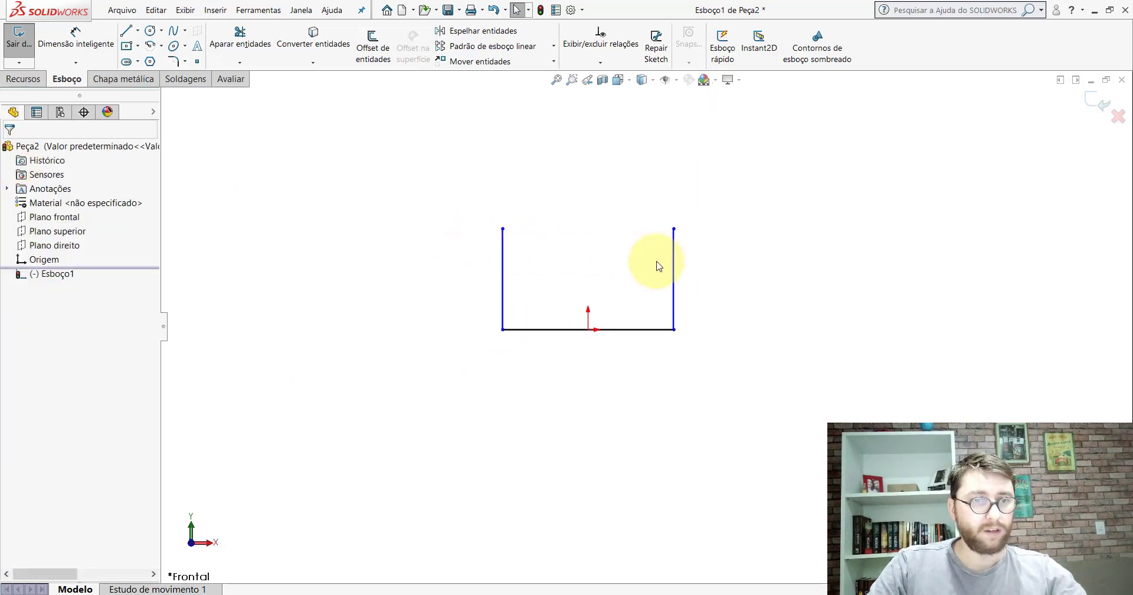
scroll(658, 266, "down", 1)
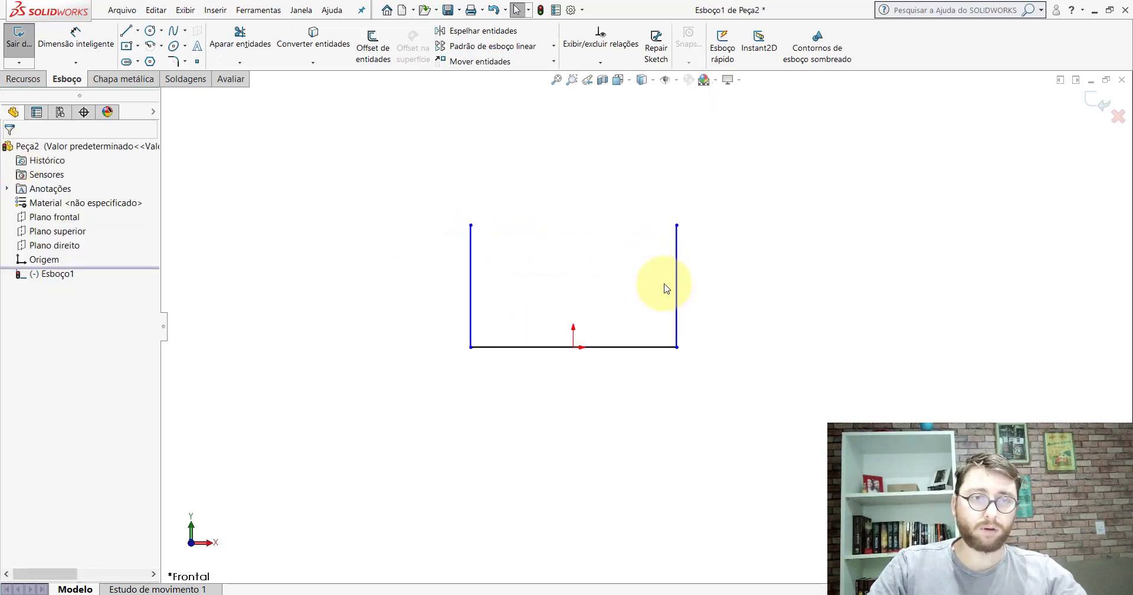
left_click(677, 263)
left_click(471, 239, "ctrl")
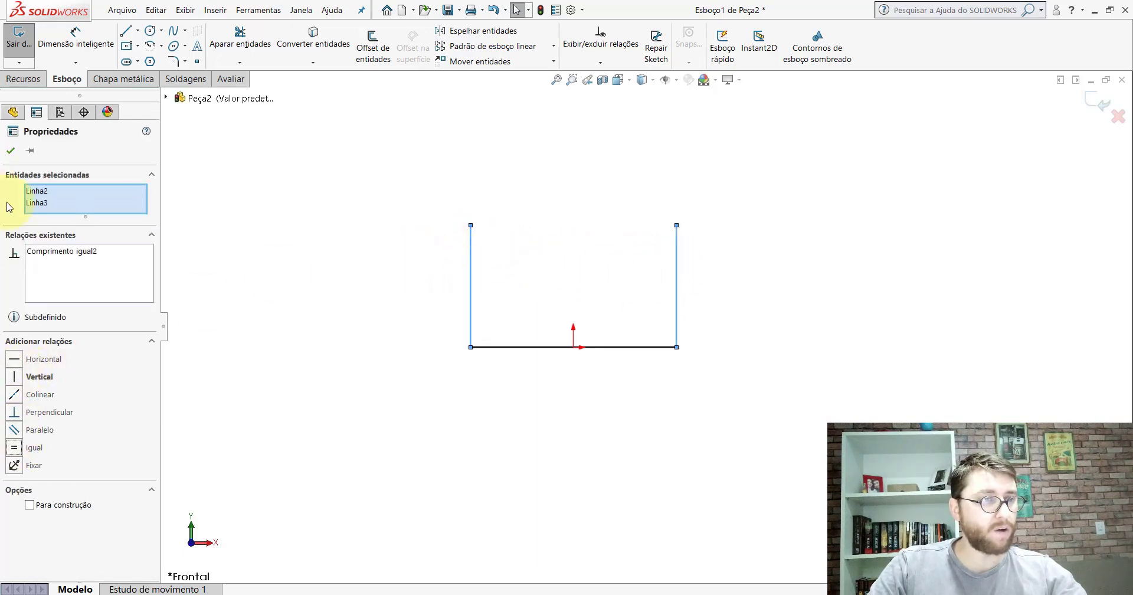
left_click(12, 152)
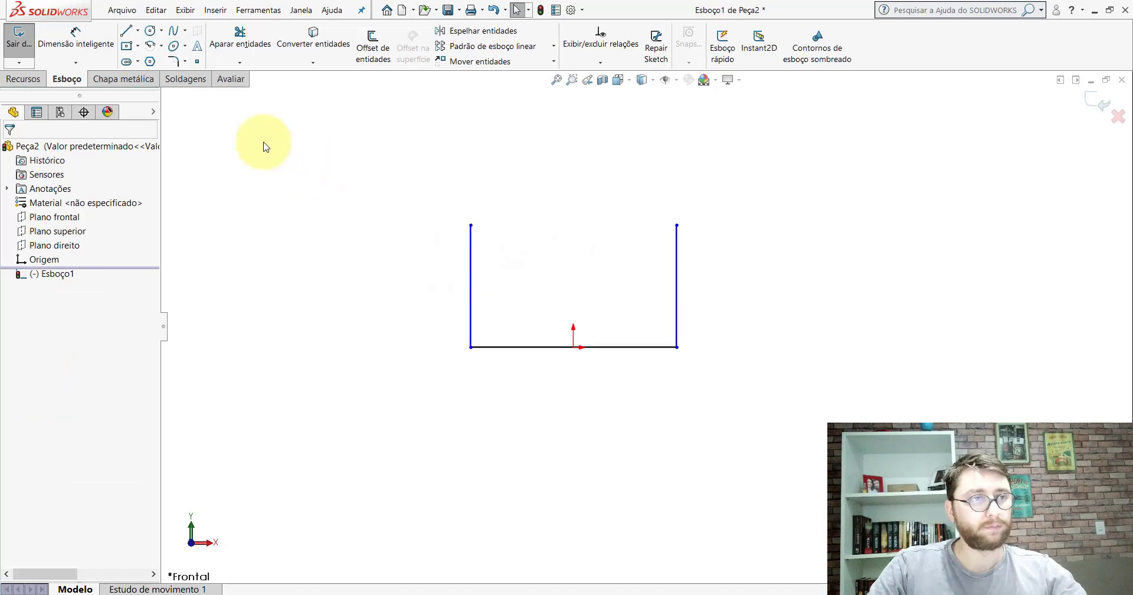
- Draw a larger outer U of three lines enclosing the inner U
left_click(126, 32)
scroll(759, 270, "up", 3)
scroll(683, 288, "down", 2)
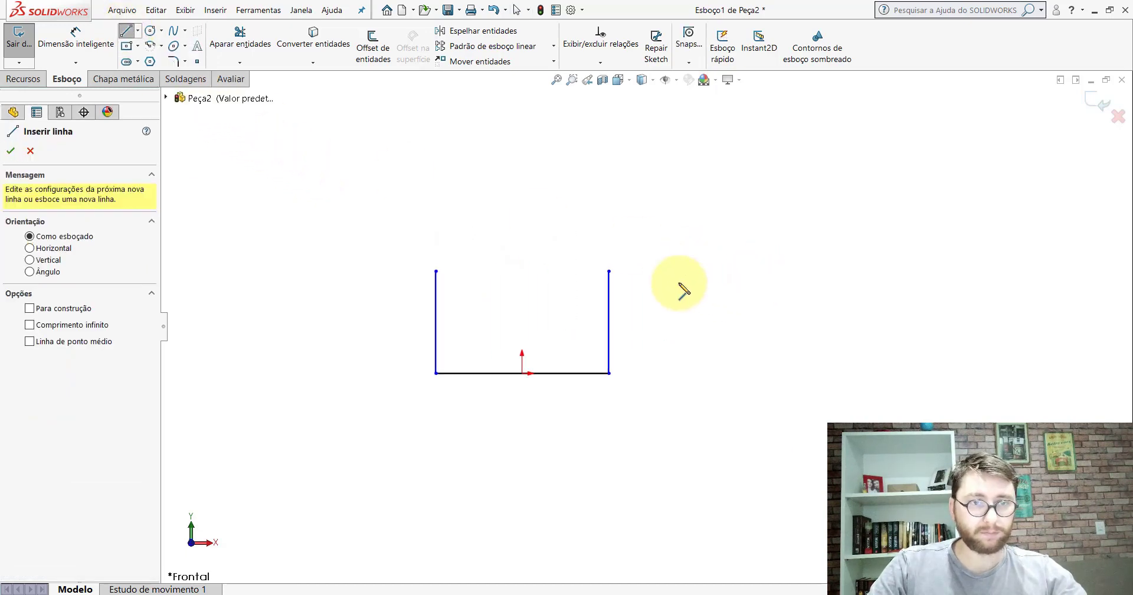
left_click(679, 271)
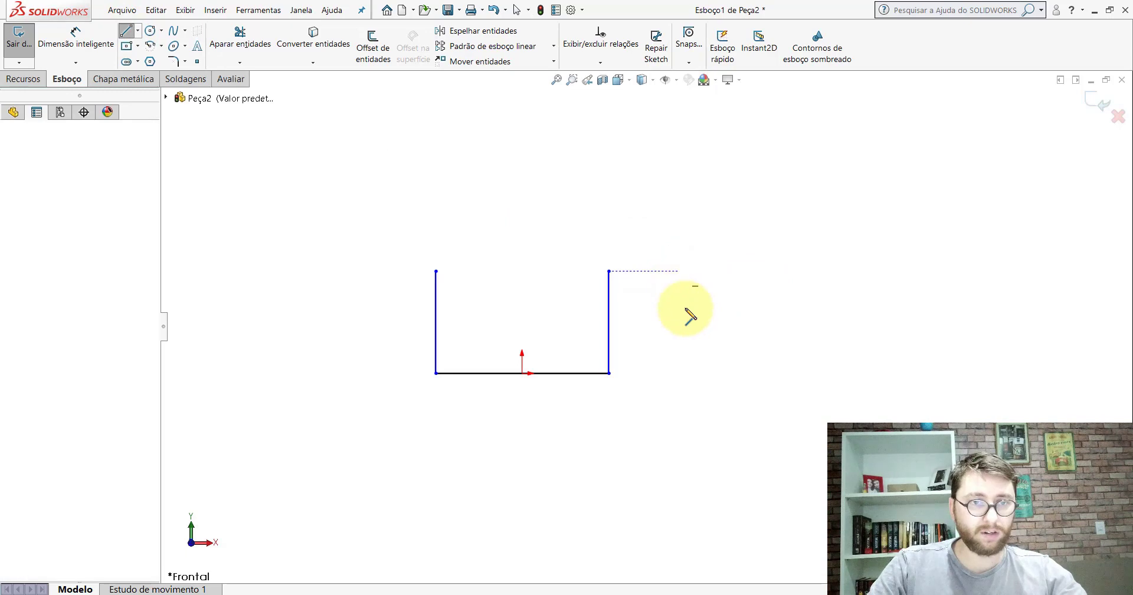
left_click(678, 433)
left_click(365, 433)
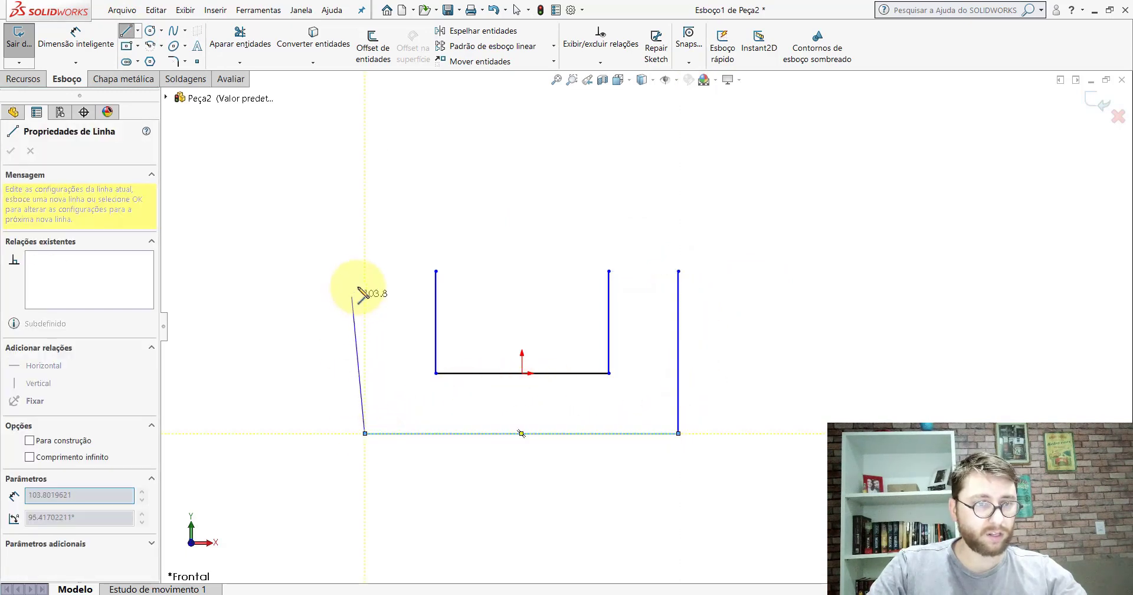
left_click(365, 272)
key("Escape")
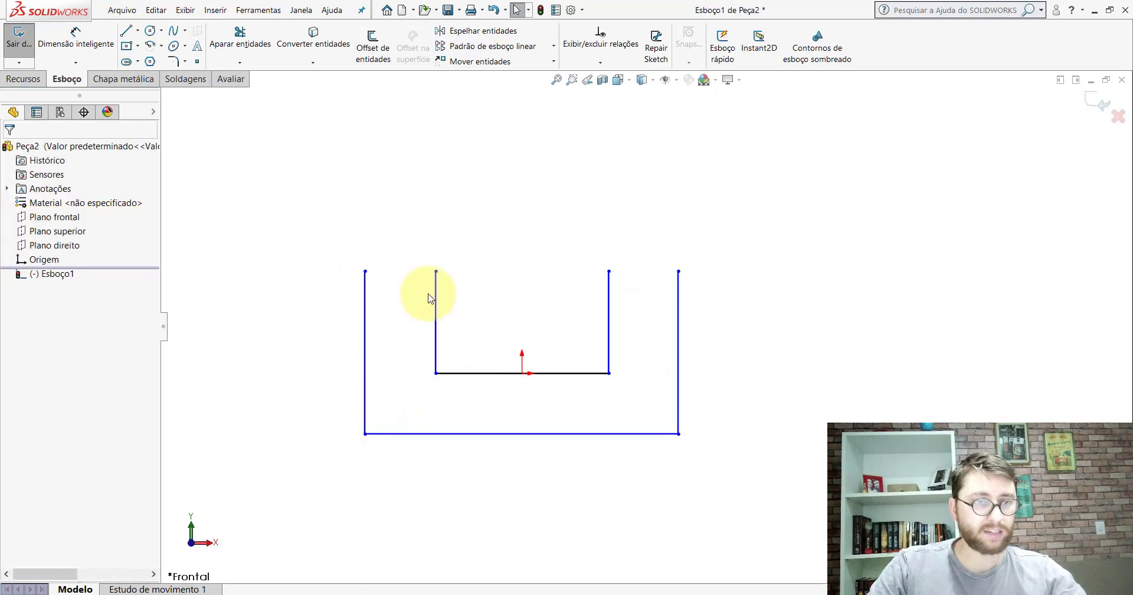
- Align all four top endpoints of the inner and outer U with a Horizontal relation
scroll(490, 306, "down", 1)
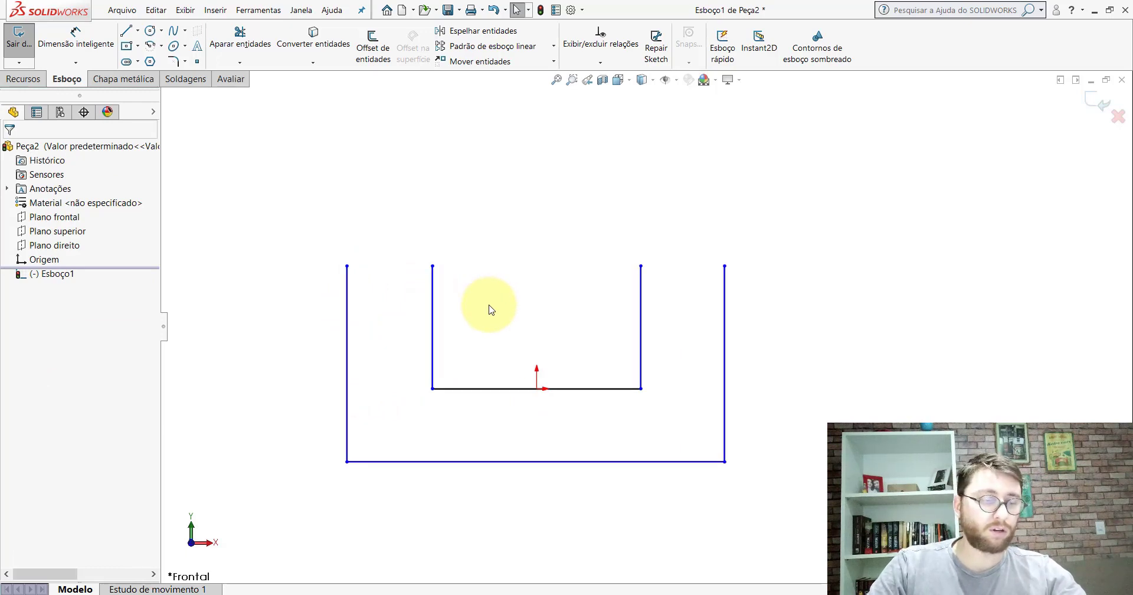
left_click(347, 266)
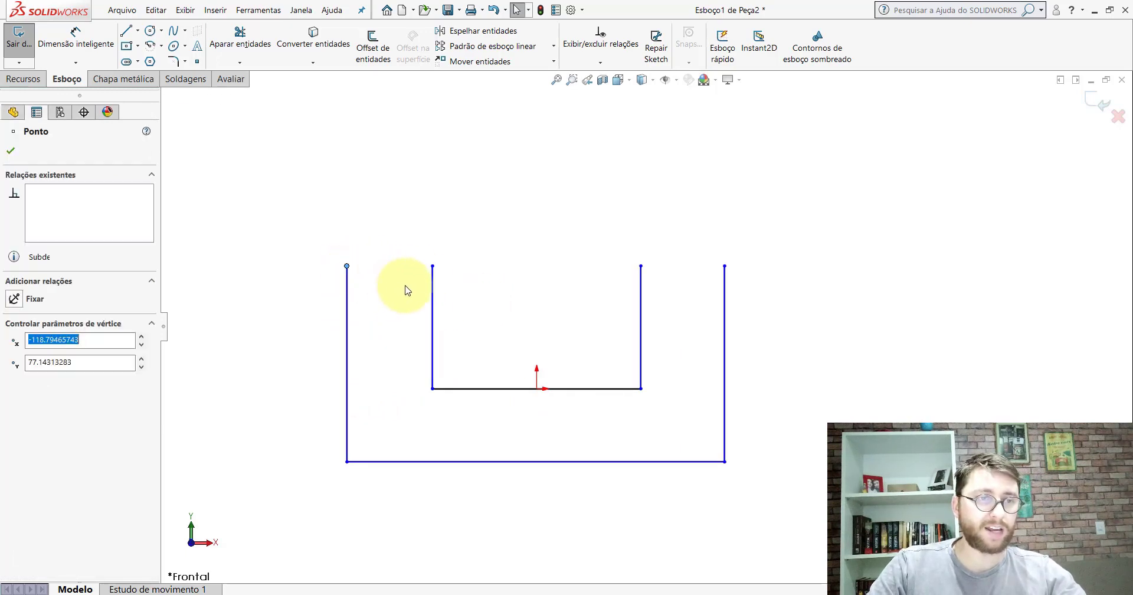
left_click(432, 266, "ctrl")
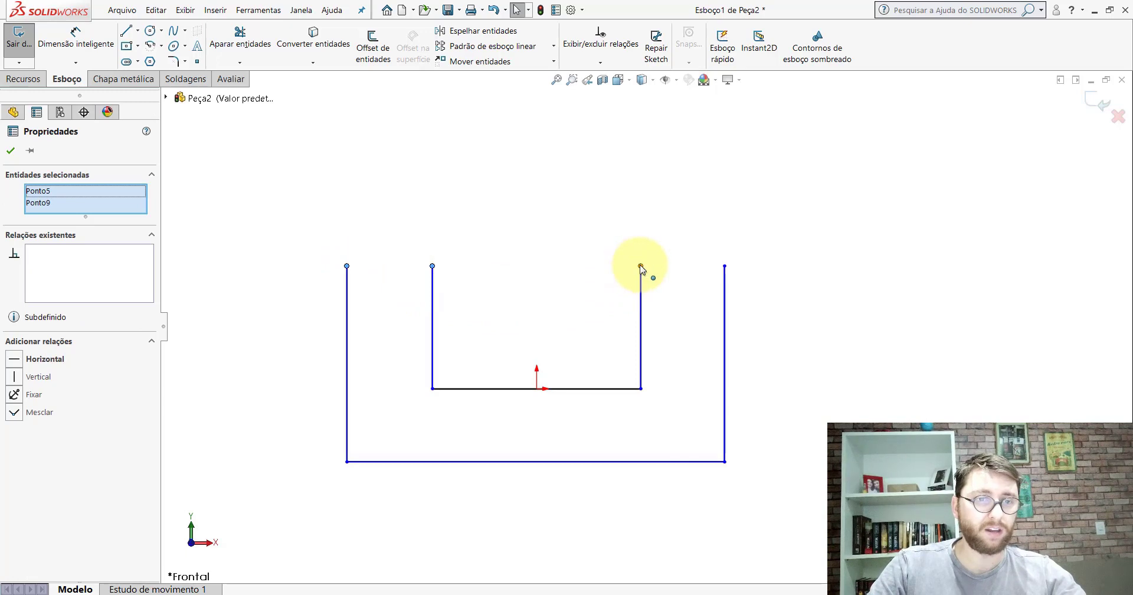
left_click(640, 267, "ctrl")
left_click(725, 267, "ctrl")
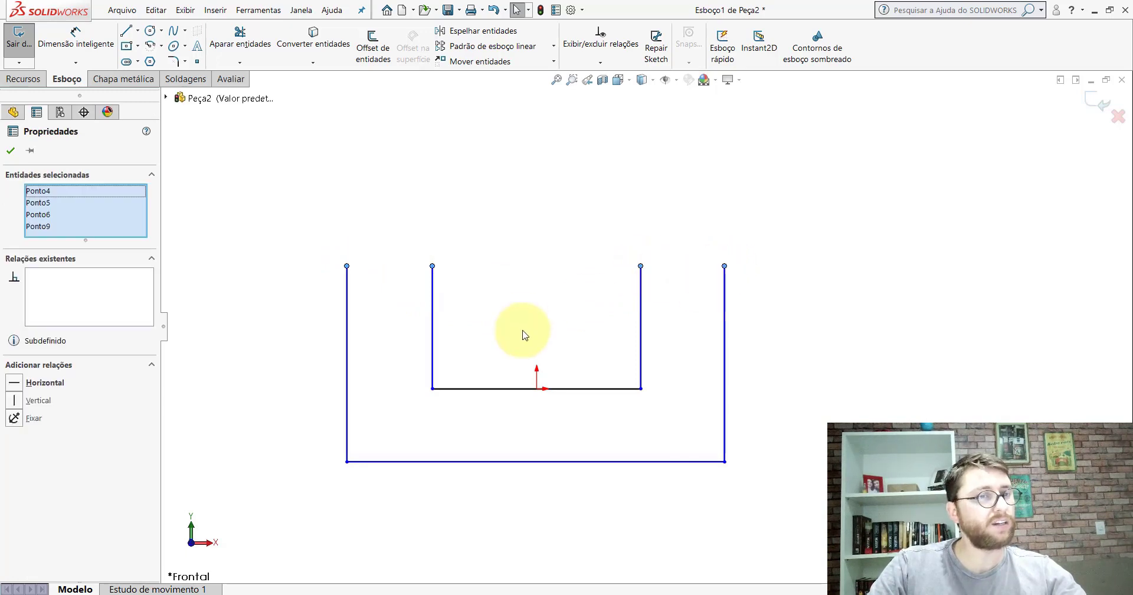
left_click(31, 383)
left_click(11, 152)
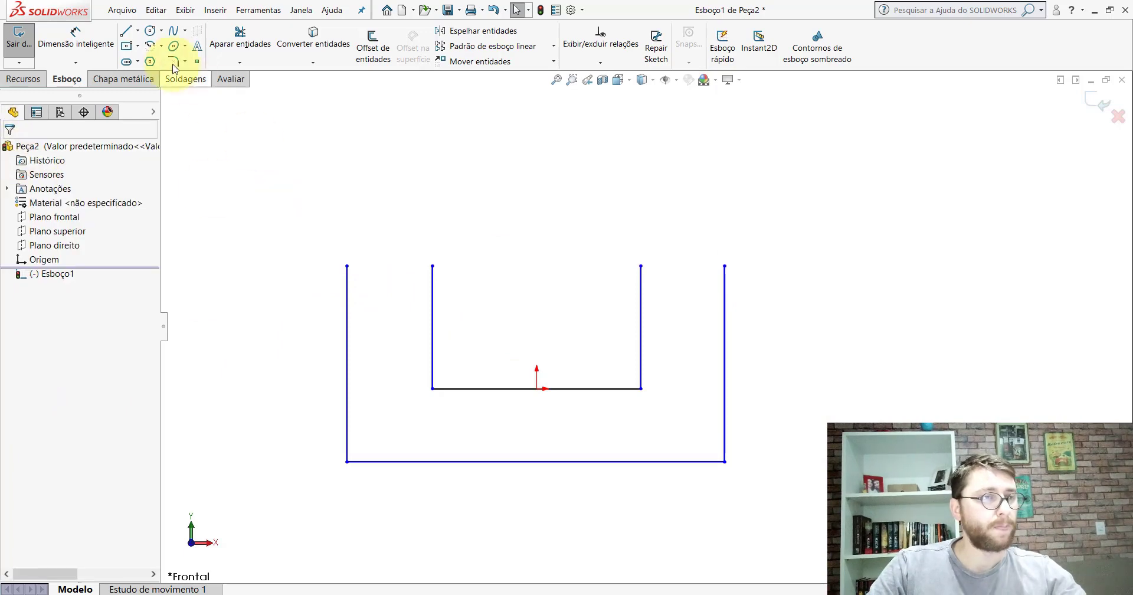
- Draw a vertical centerline from the origin down to the outer base line's midpoint
left_click(140, 30)
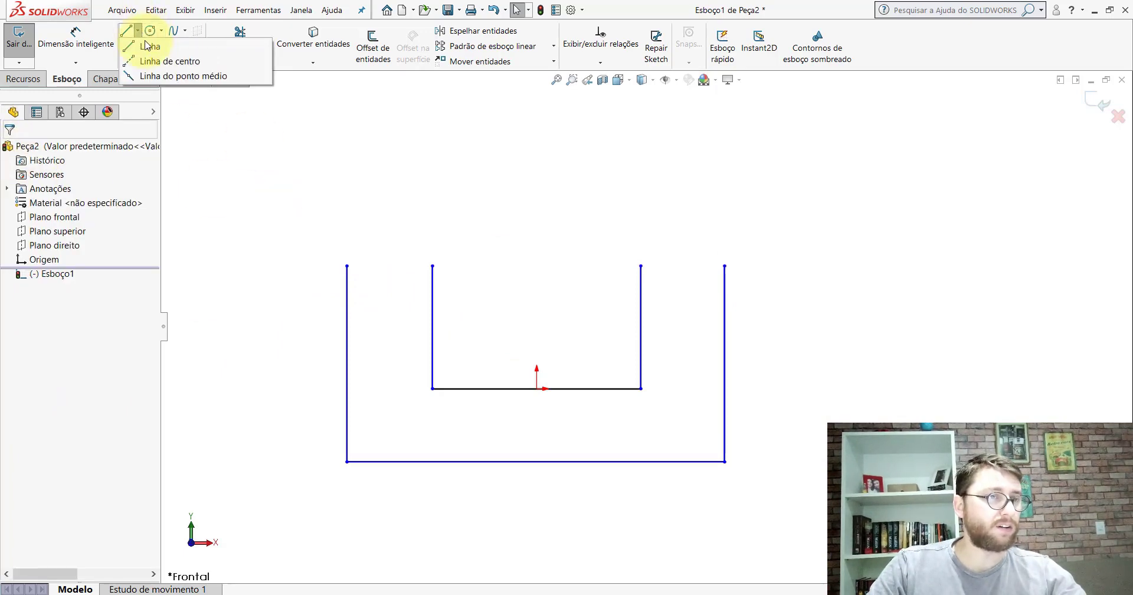
left_click(164, 60)
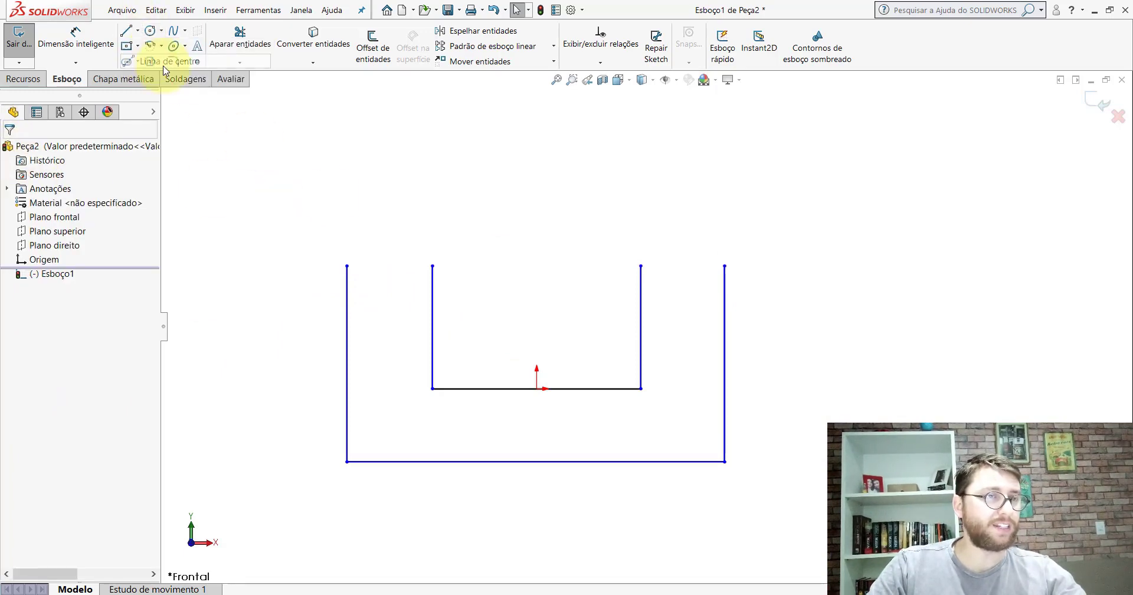
left_click(536, 388)
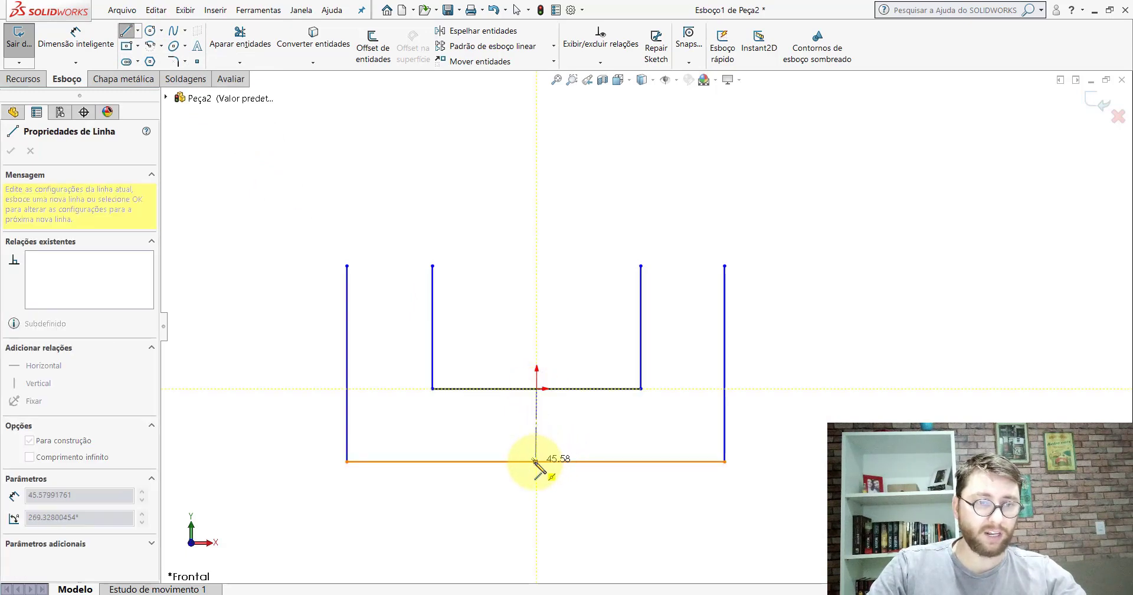
double_click(535, 461)
key("Escape")
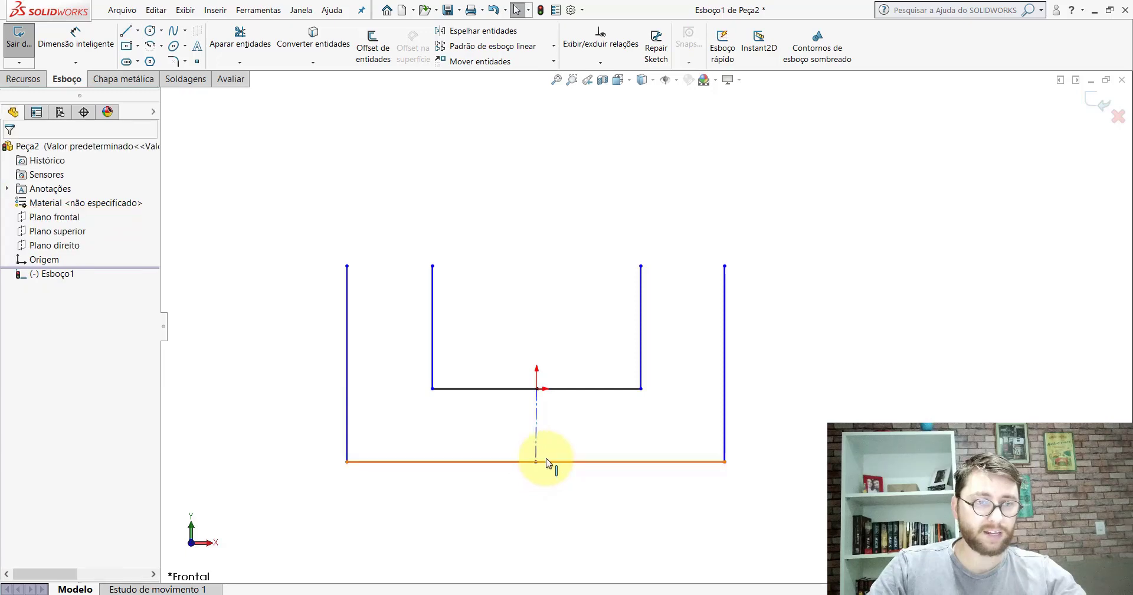
scroll(538, 460, "down", 2)
left_click(542, 358)
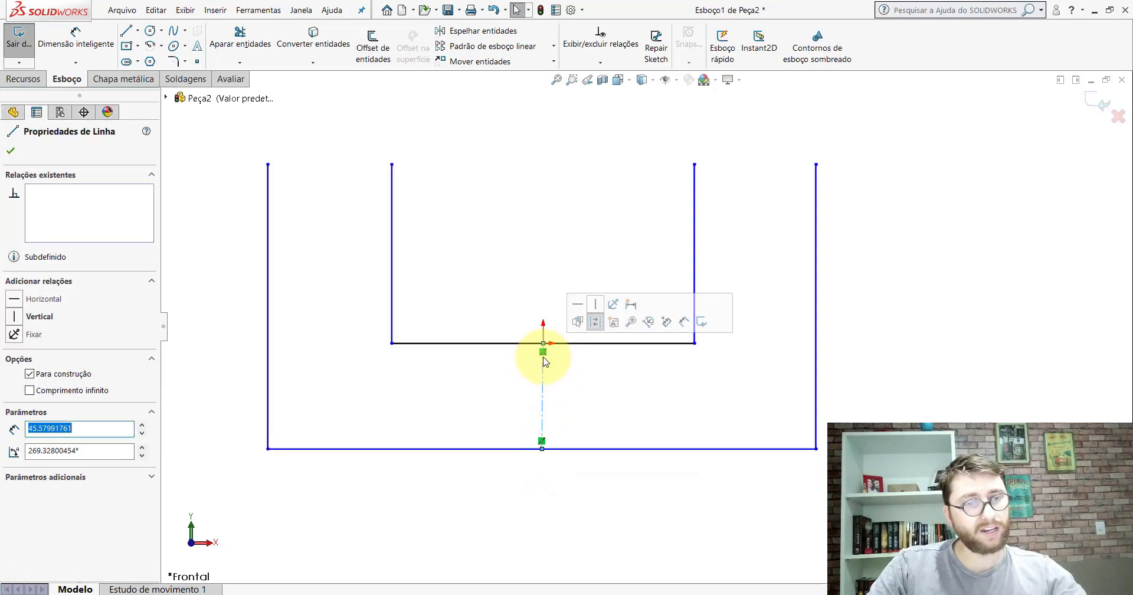
left_click(595, 304)
key("Escape")
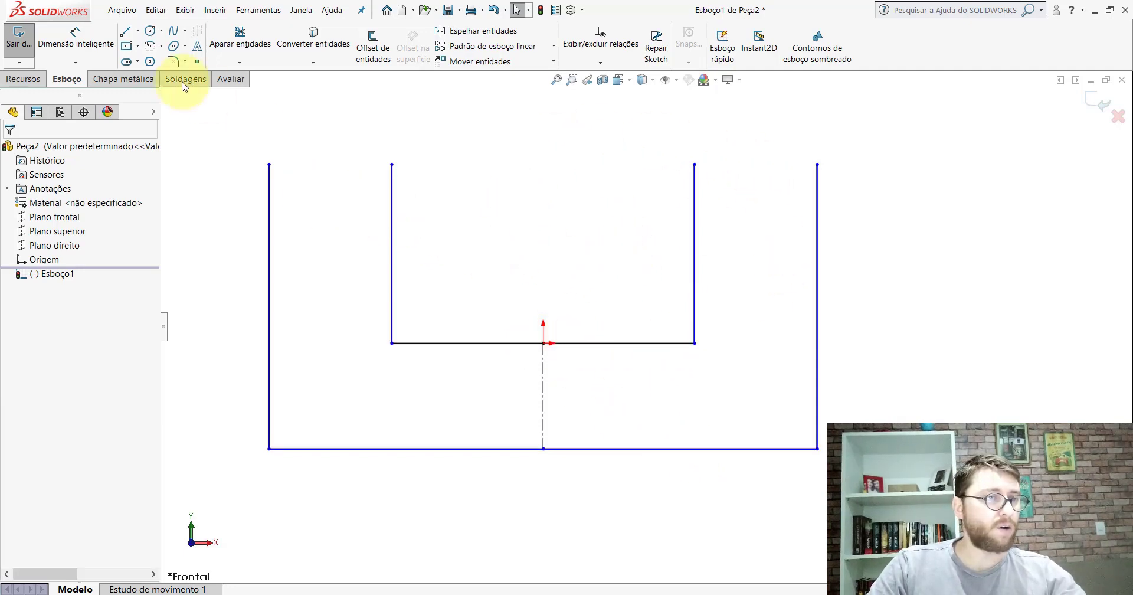
- Cap the right arm with a 3 Point Arc semicircle joining its inner and outer top ends
left_click(161, 46)
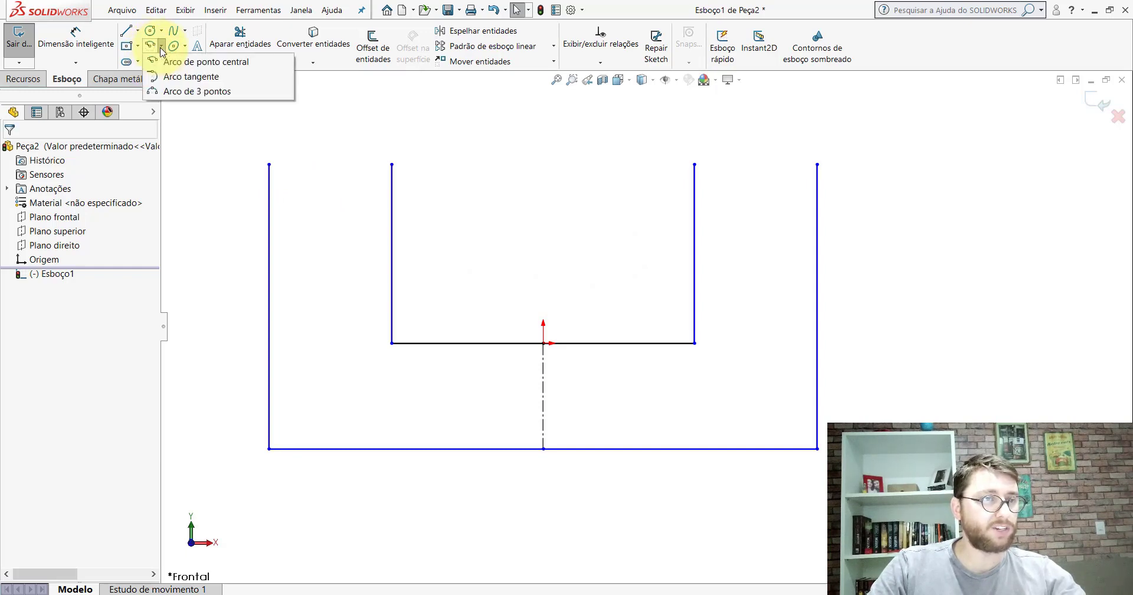
left_click(183, 91)
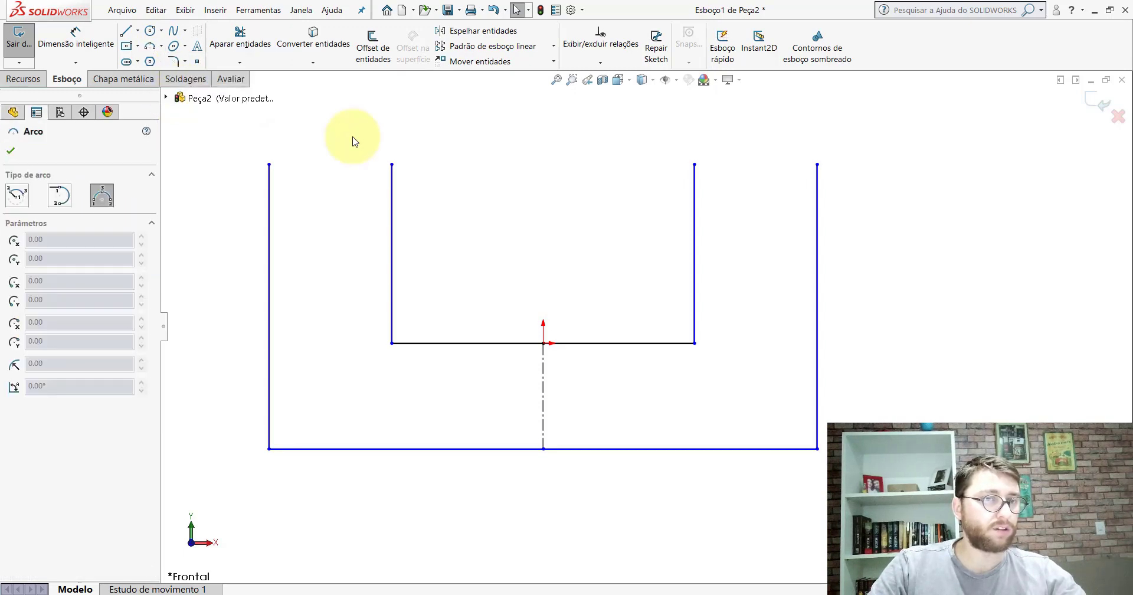
left_click(694, 164)
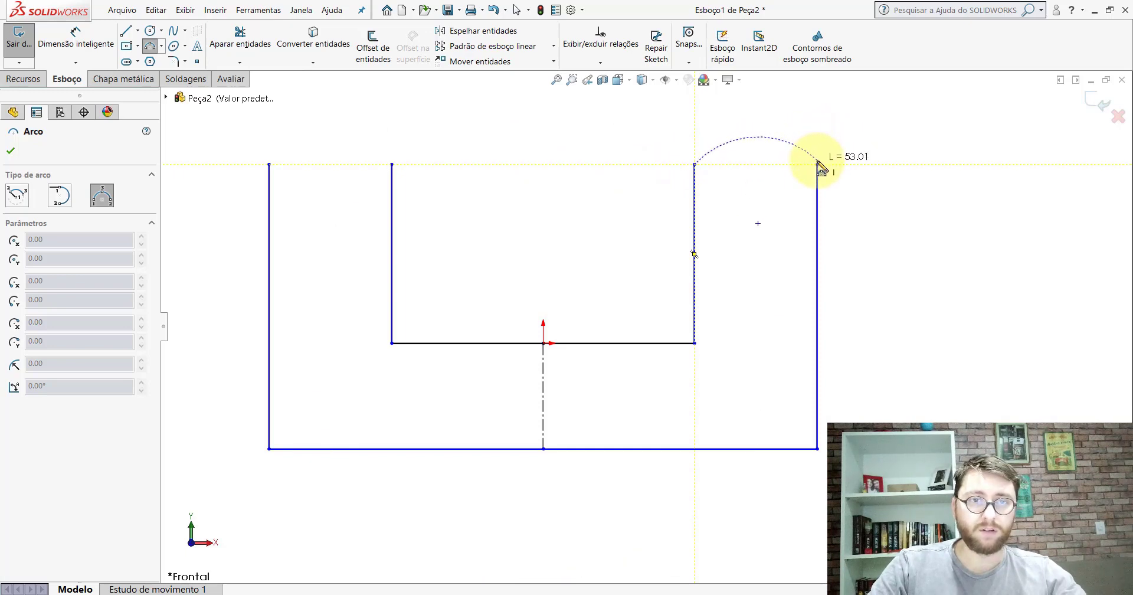
left_click(817, 164)
scroll(767, 195, "down", 3)
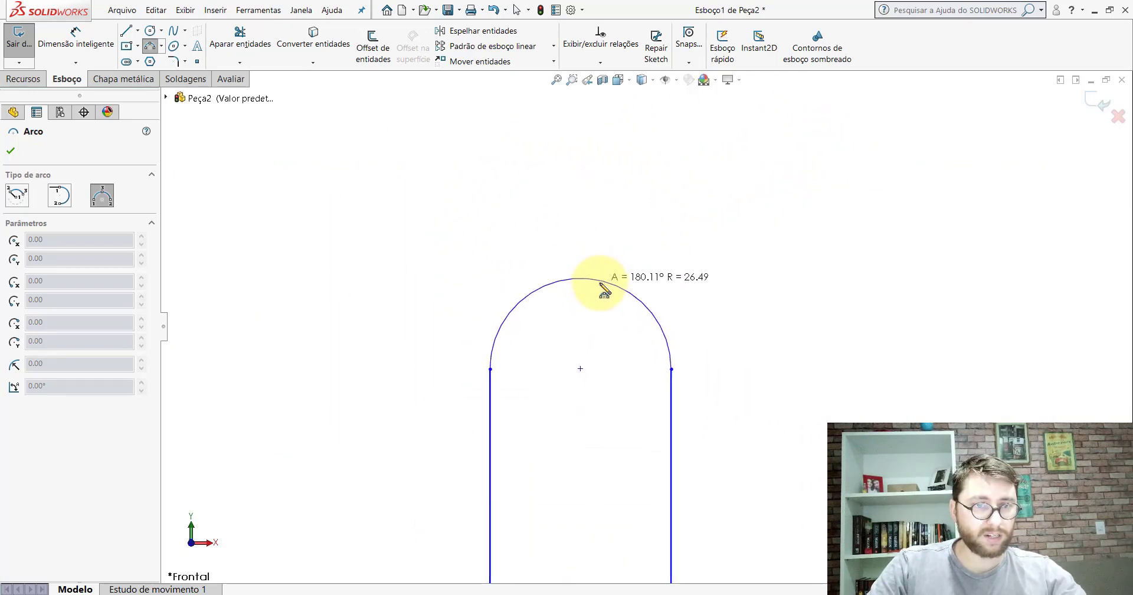
left_click(600, 286)
key("Escape")
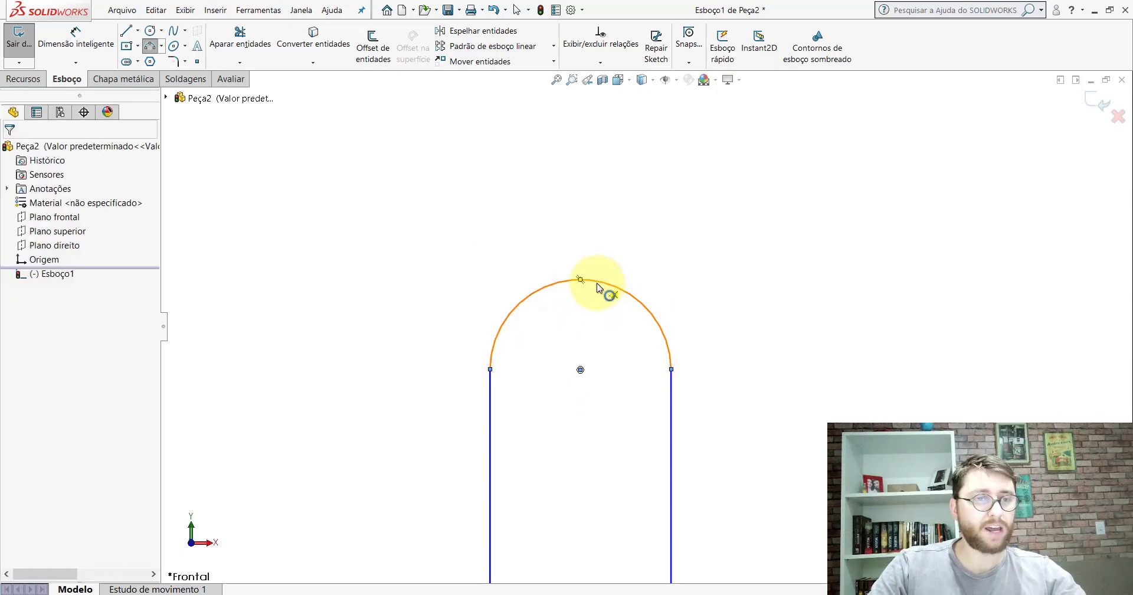
left_click(151, 46)
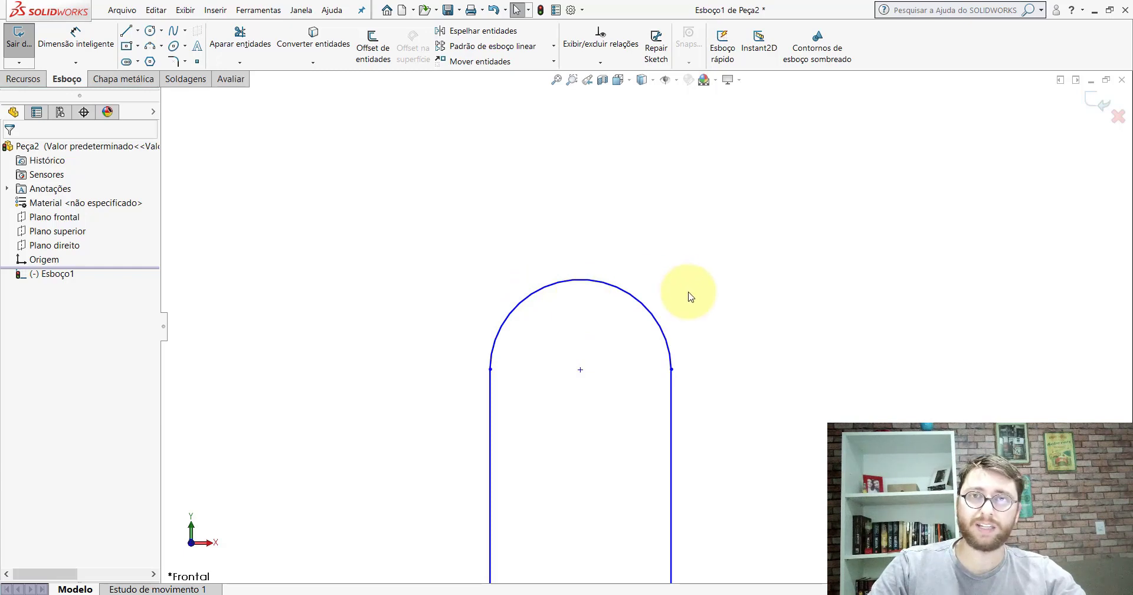
scroll(672, 307, "up", 3)
scroll(637, 316, "down", 3)
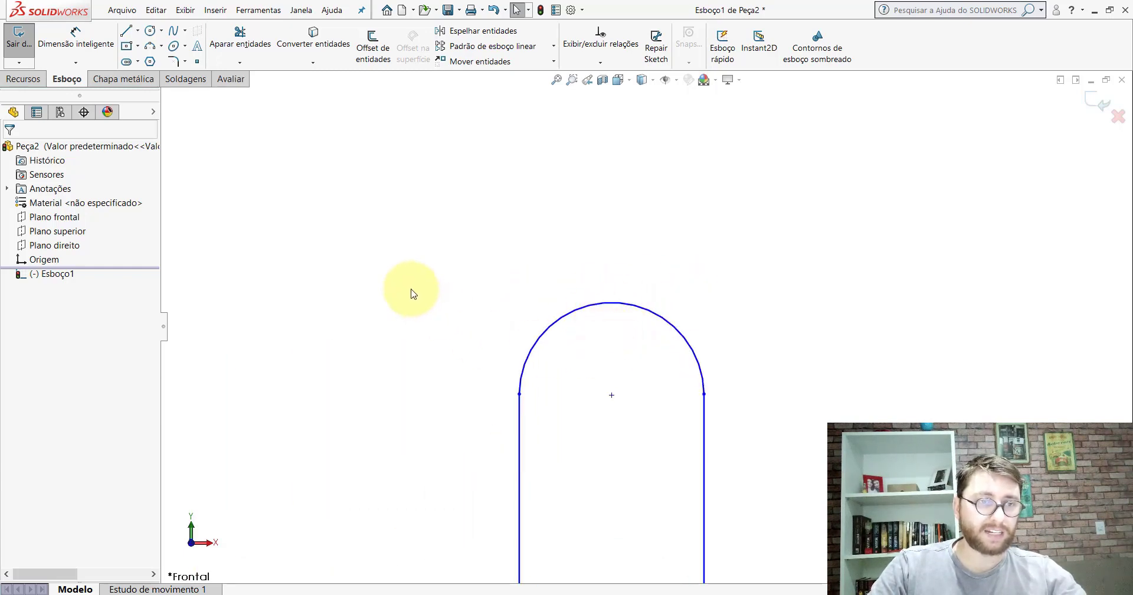
scroll(413, 312, "up", 1)
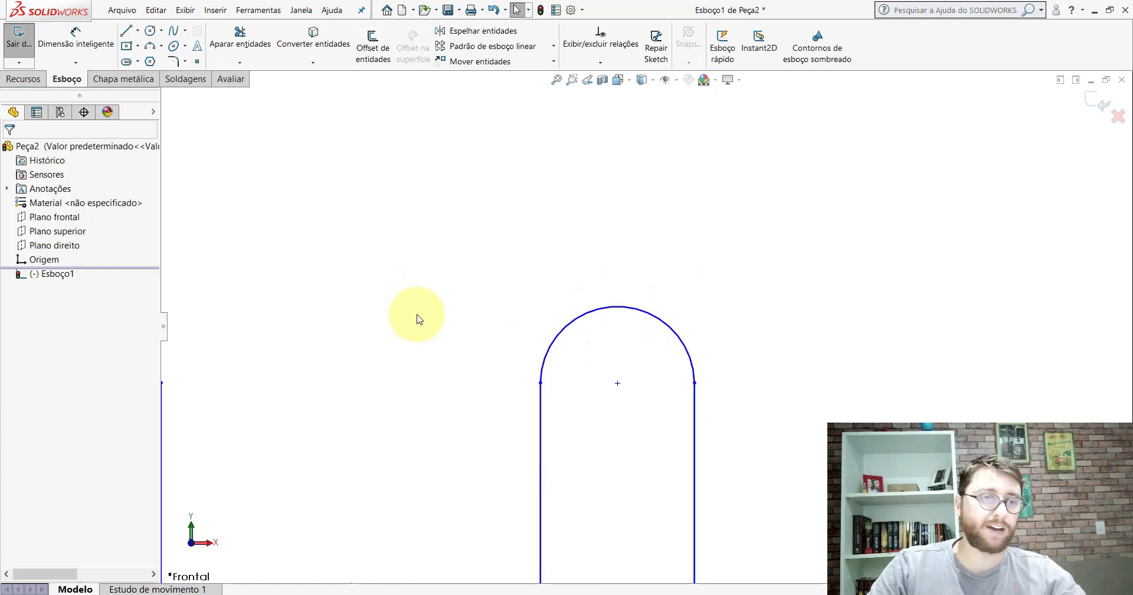
scroll(418, 319, "up", 2)
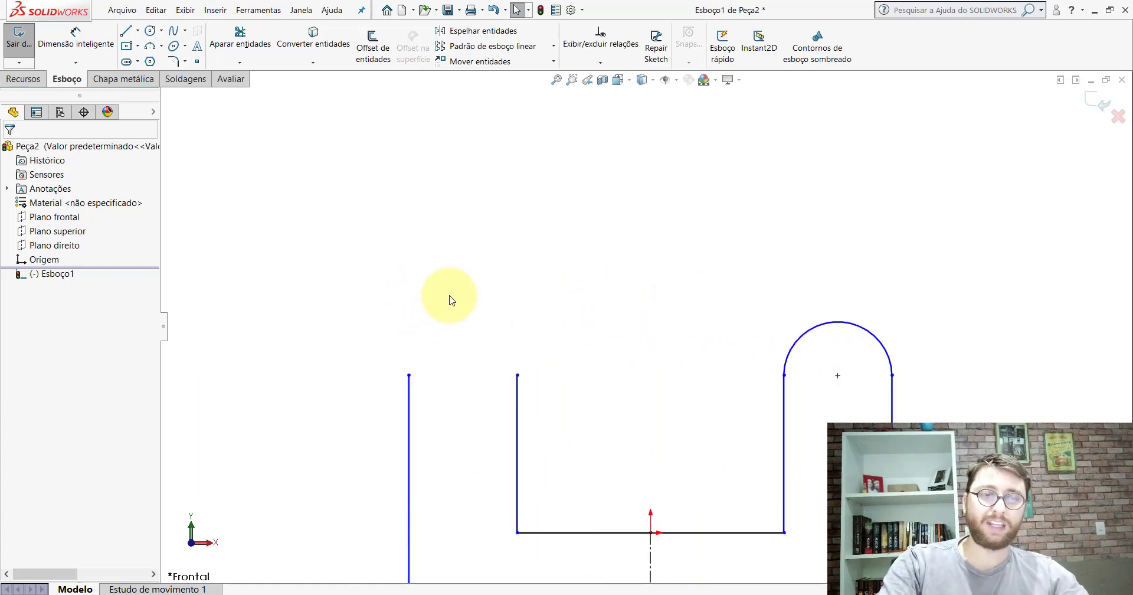
- Repeat the 3 Point Arc command for the left arm
key("Return")
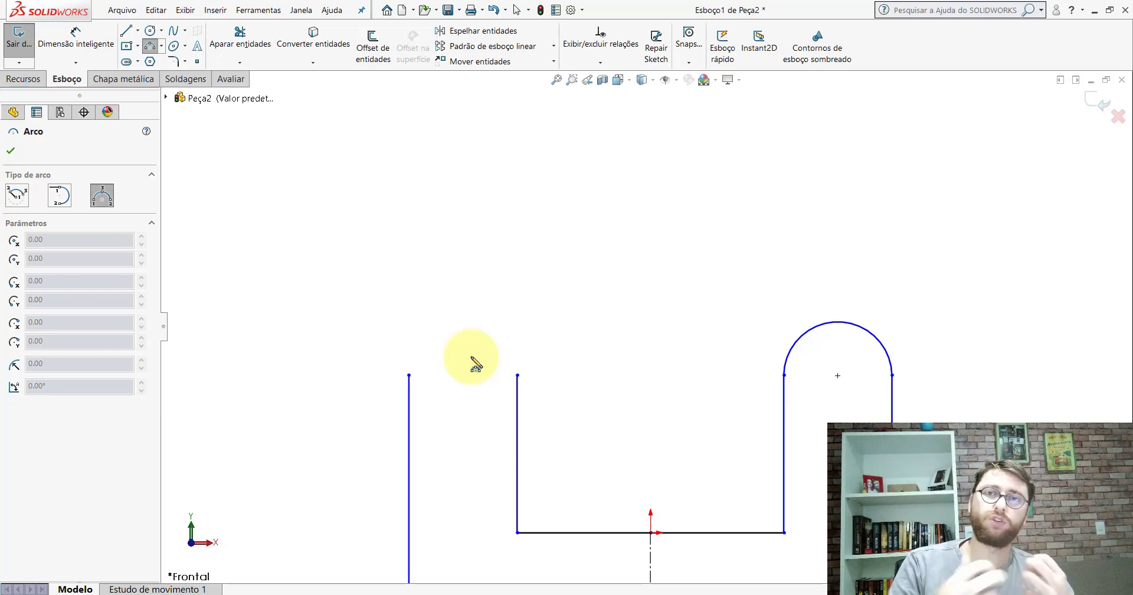
- Draw a semicircular arc across the left arm's outer and inner top ends
scroll(547, 392, "down", 1)
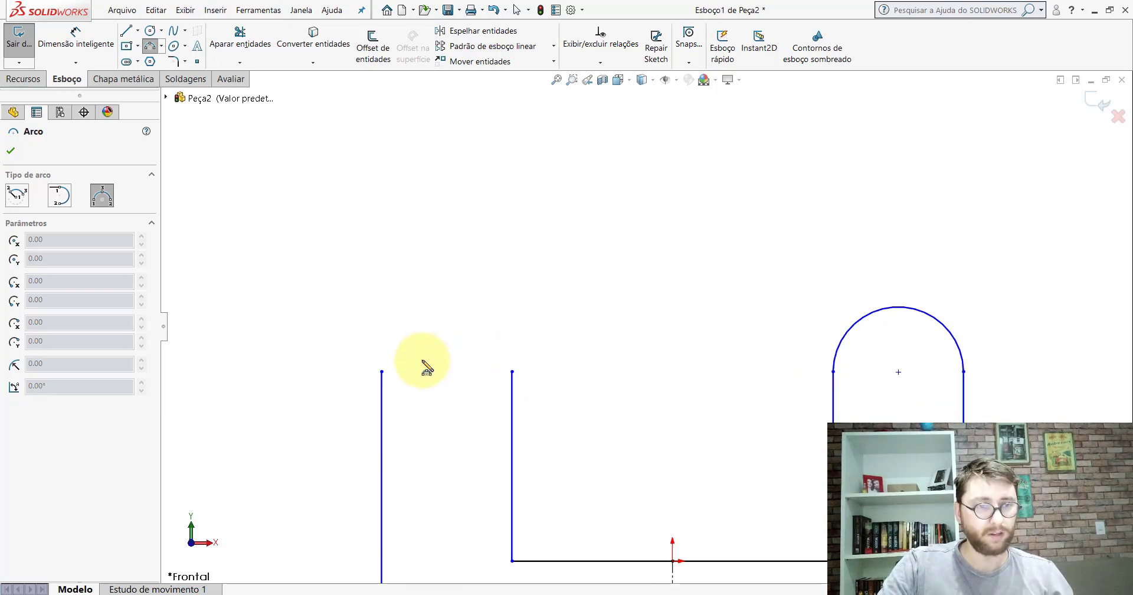
left_click(381, 372)
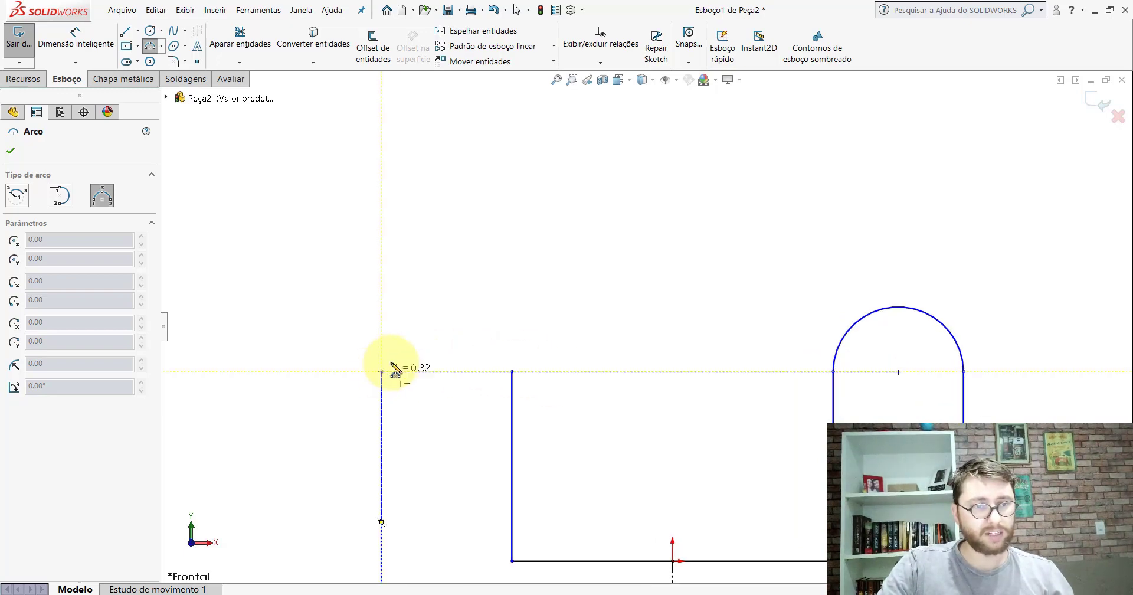
left_click(512, 372)
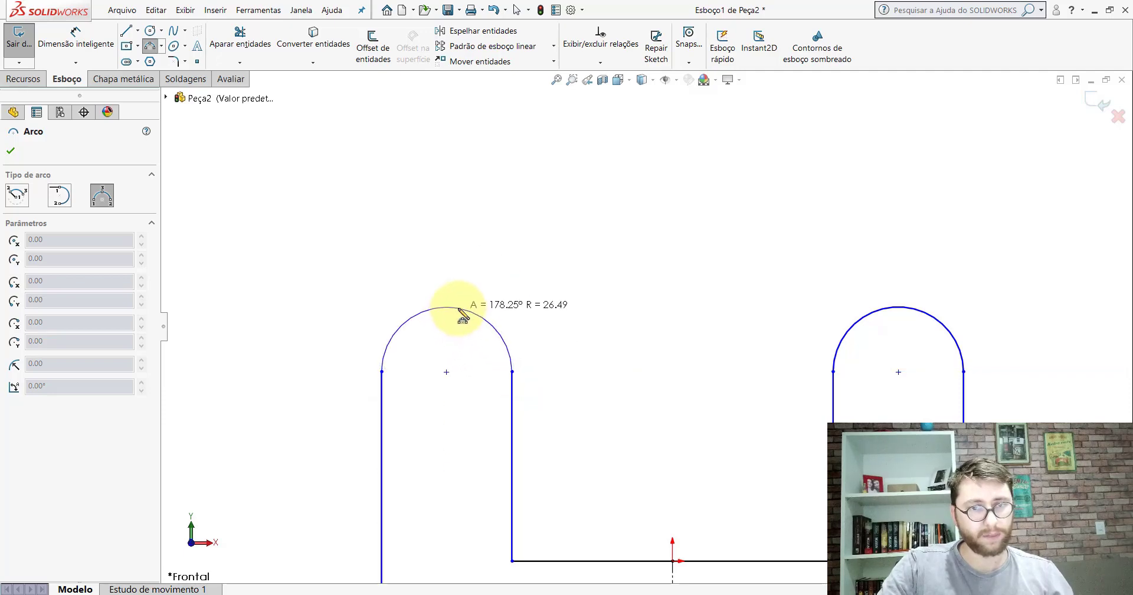
left_click(463, 317)
key("Escape")
- Make the left arc's two endpoints and centre point Horizontal
key("f")
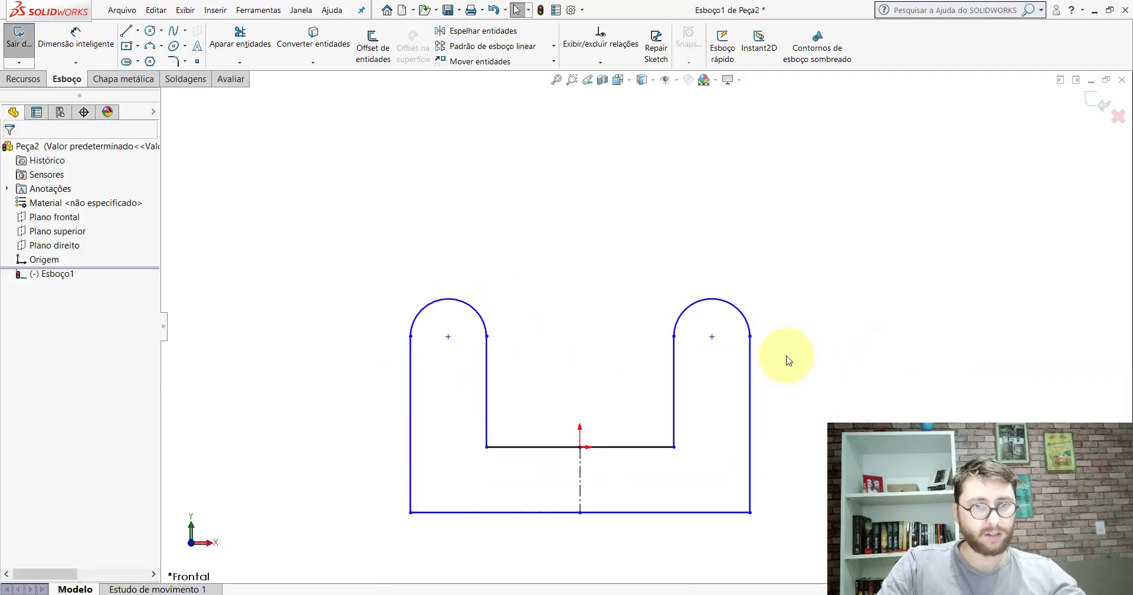
scroll(620, 337, "down", 2)
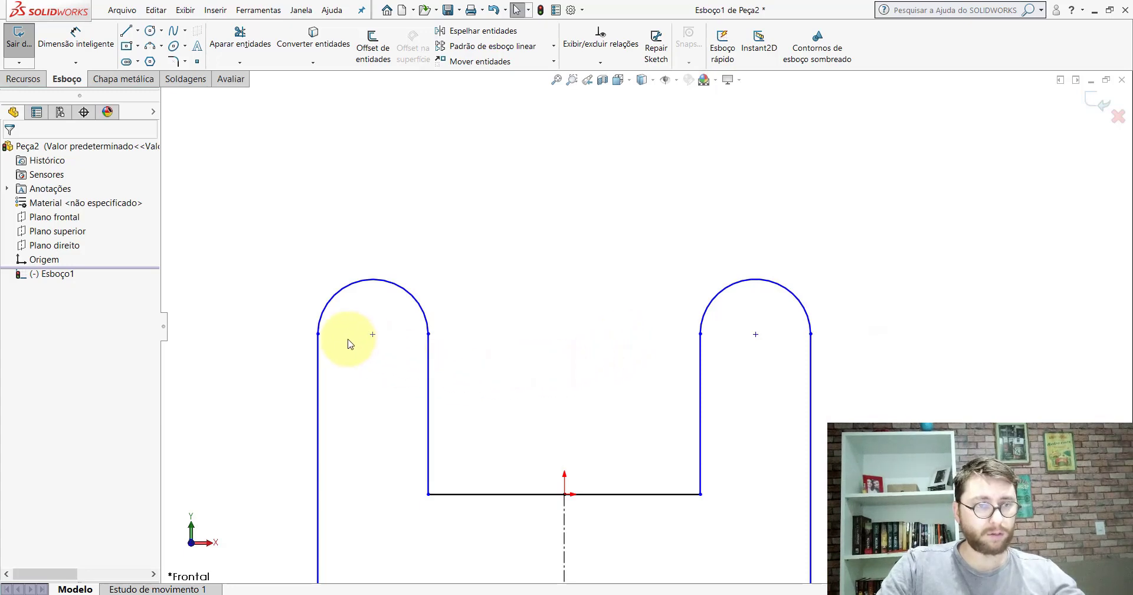
left_click(318, 334)
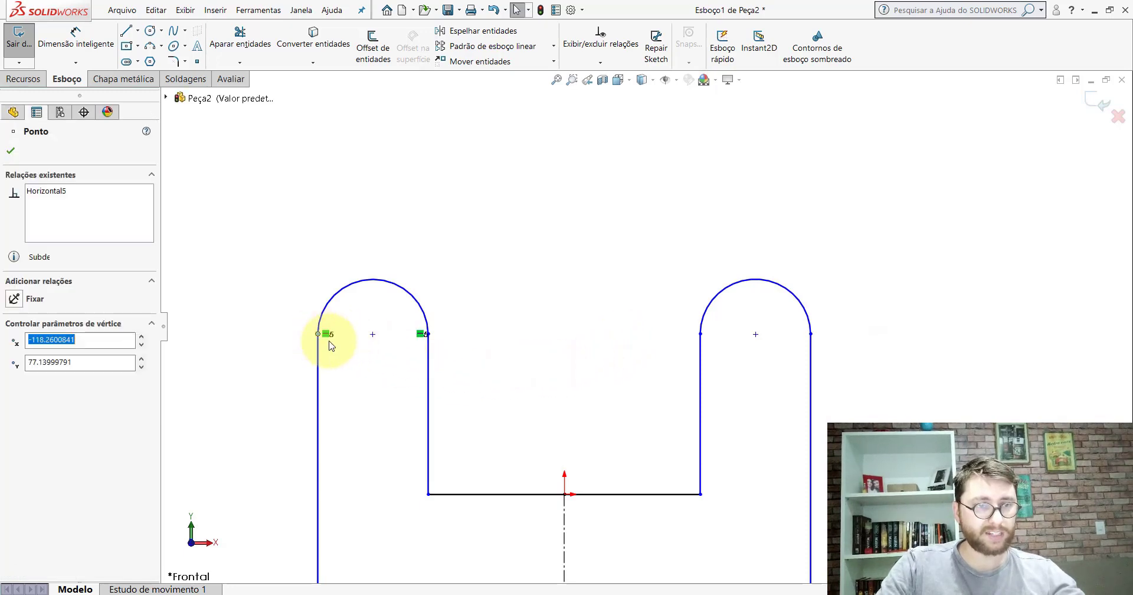
left_click(372, 335, "ctrl")
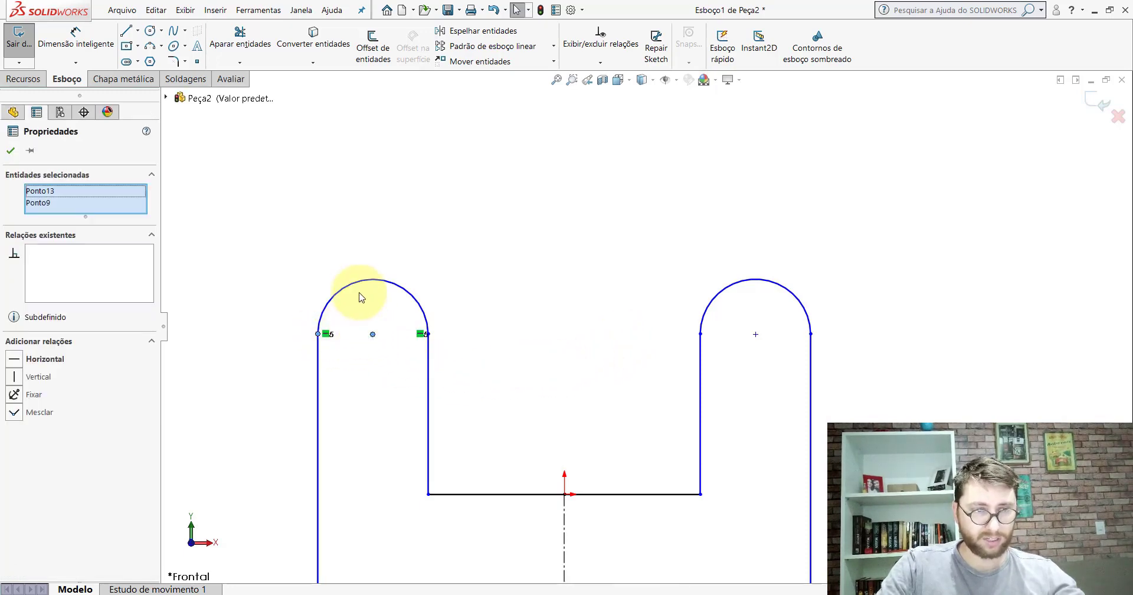
scroll(459, 333, "down", 3)
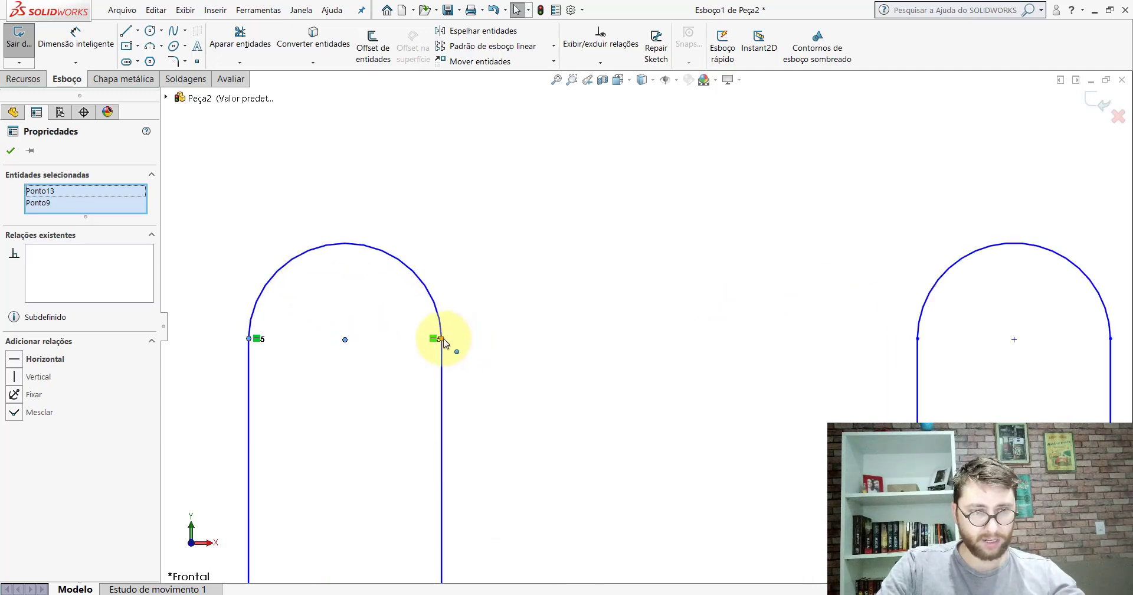
left_click(441, 339, "ctrl")
left_click(20, 373)
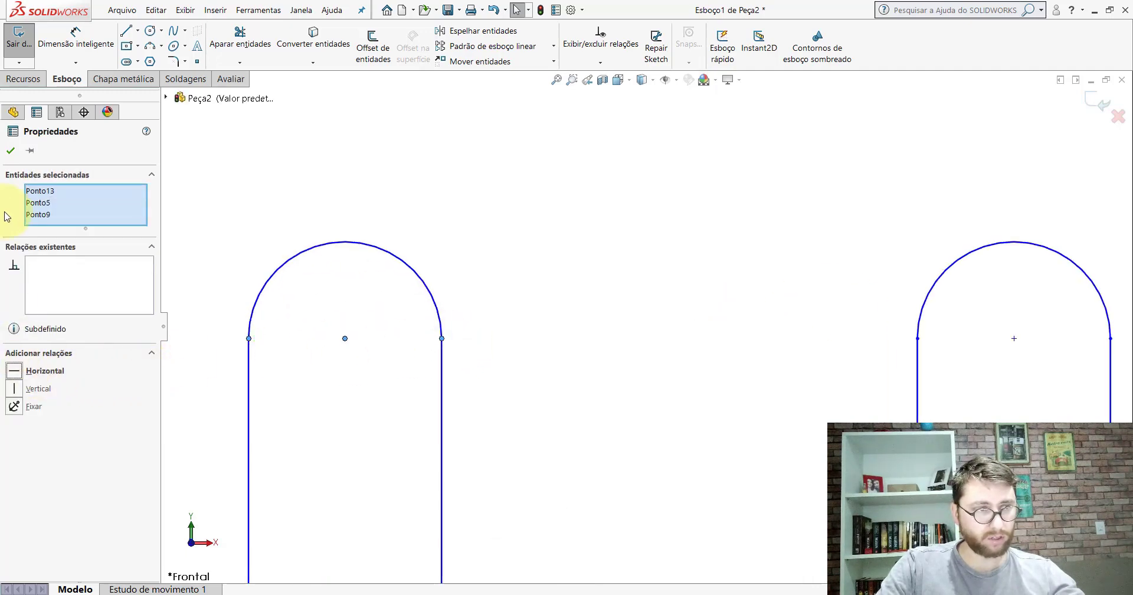
left_click(11, 151)
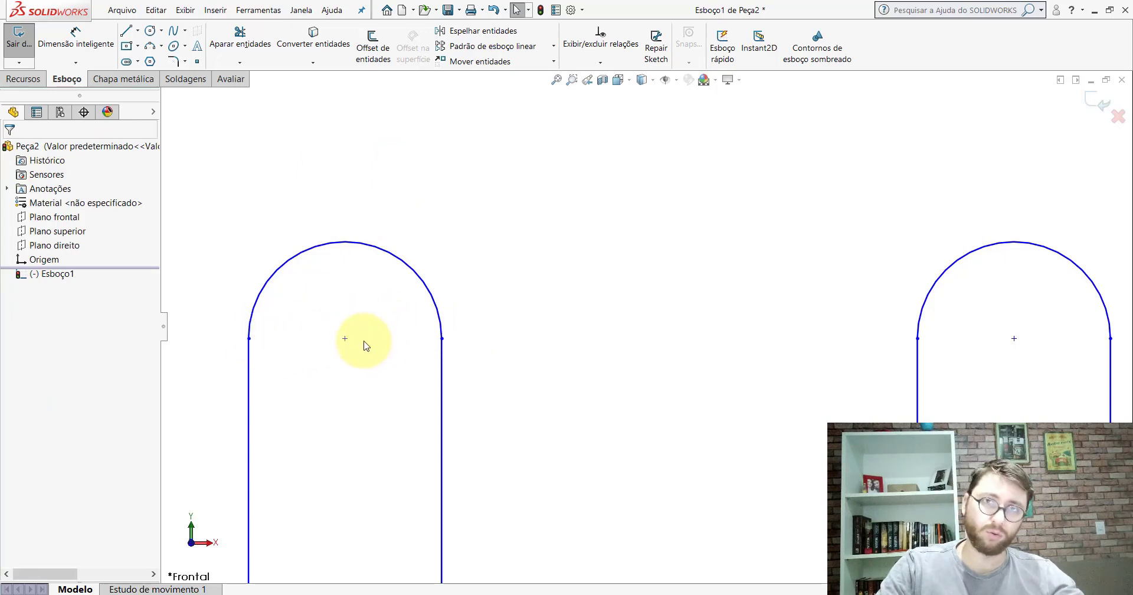
- Make the right arc's two endpoints and centre point Horizontal
scroll(662, 360, "up", 4)
scroll(856, 342, "down", 3)
scroll(837, 301, "down", 1)
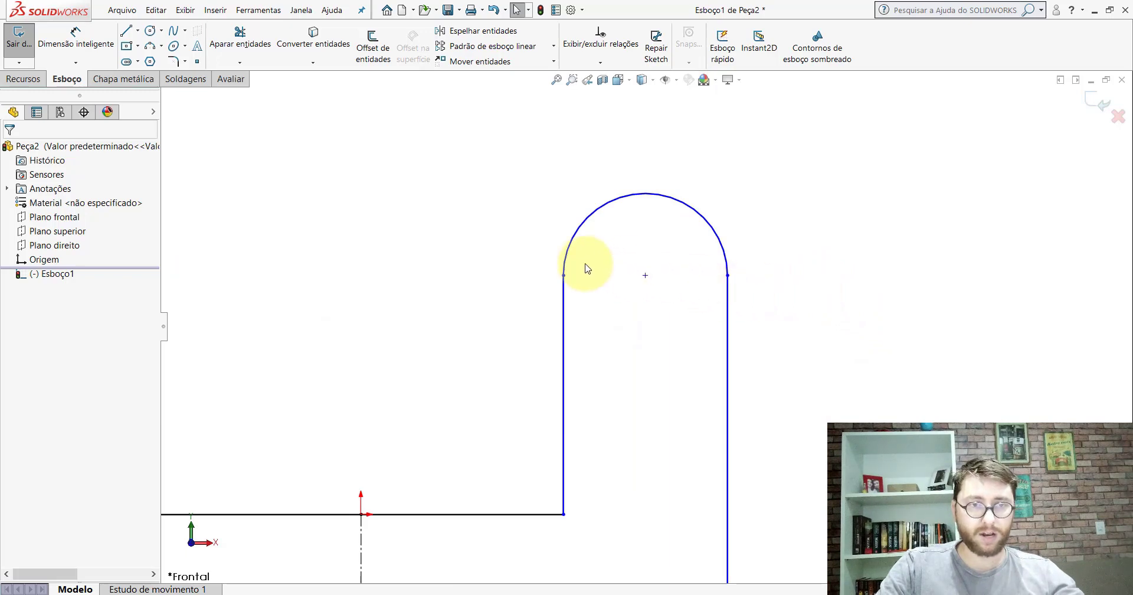
left_click(562, 275)
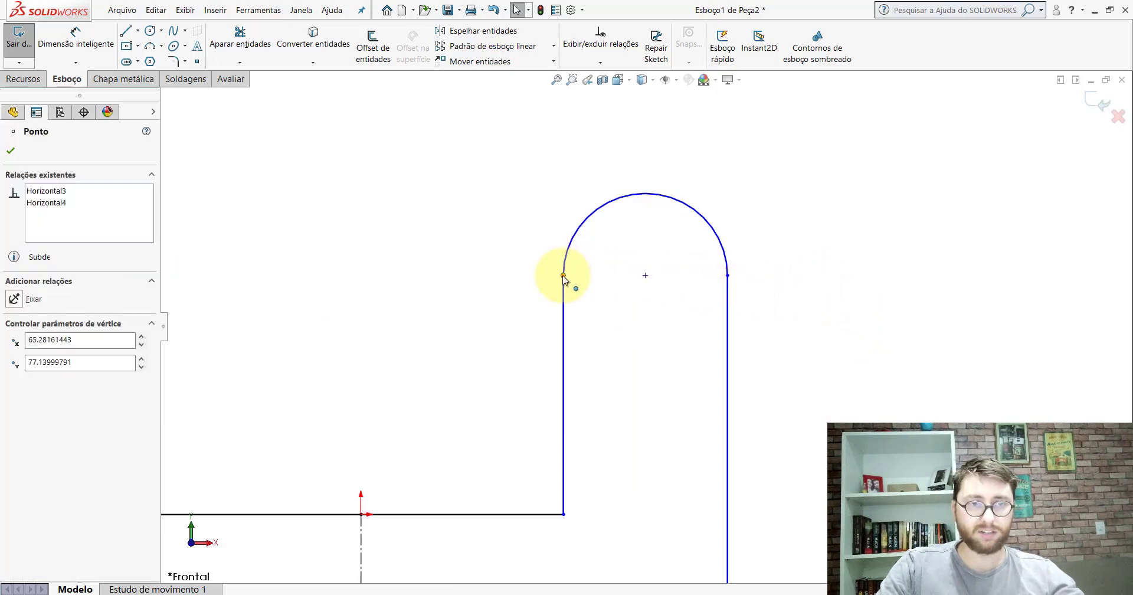
left_click(645, 276, "ctrl")
left_click(727, 276, "ctrl")
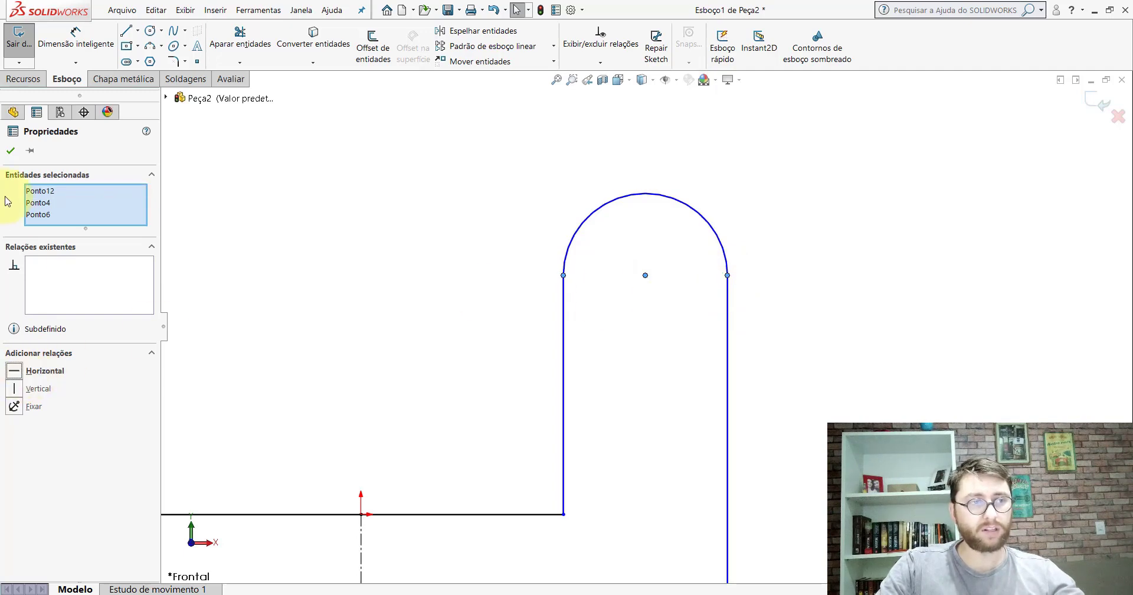
left_click(10, 155)
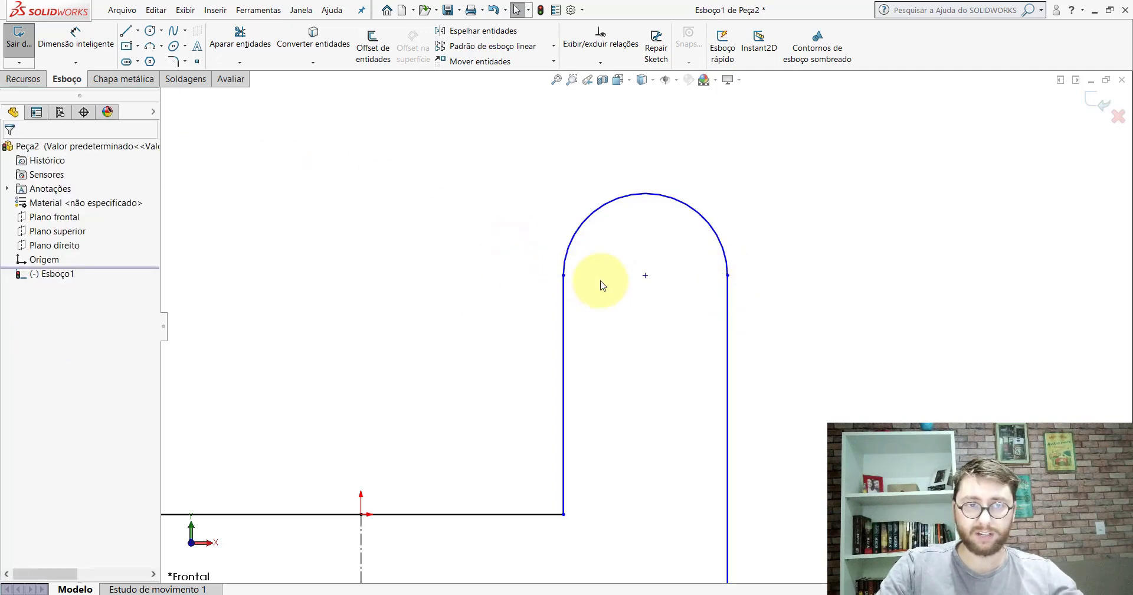
scroll(557, 329, "up", 1)
scroll(572, 354, "up", 3)
scroll(567, 330, "down", 1)
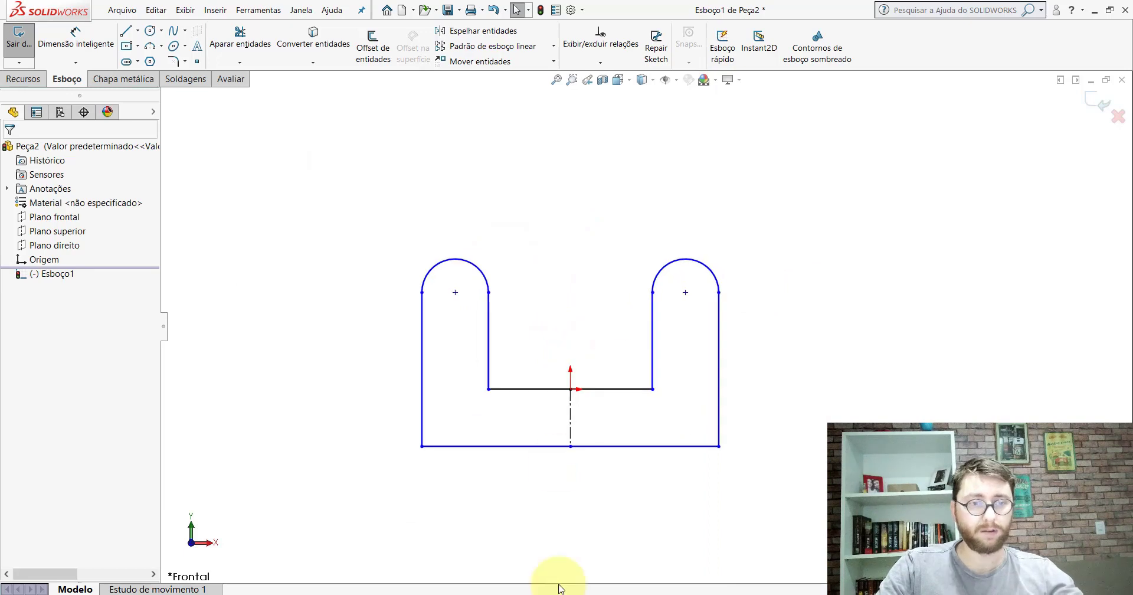
- On the finished bracket, measure the tab width between its two edges with Medida
left_click(505, 548)
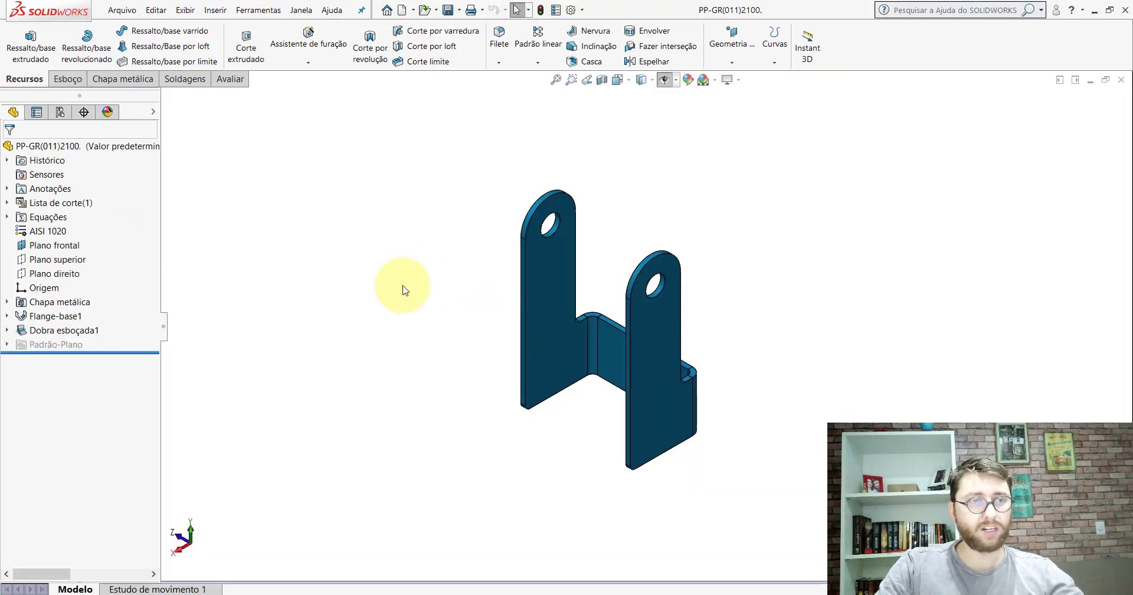
left_click(228, 78)
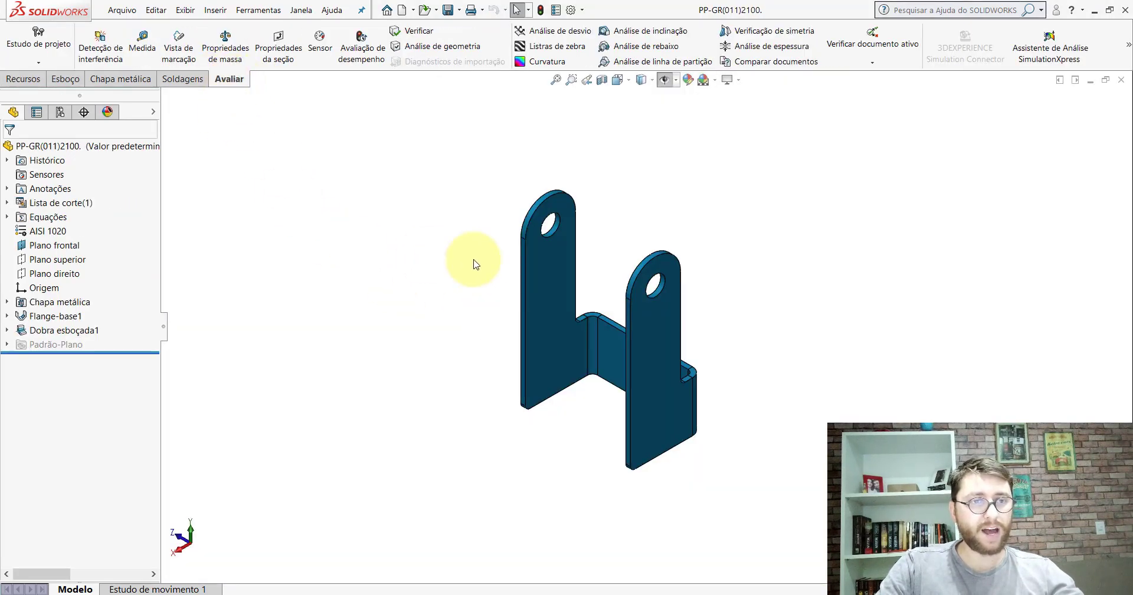
scroll(587, 243, "down", 3)
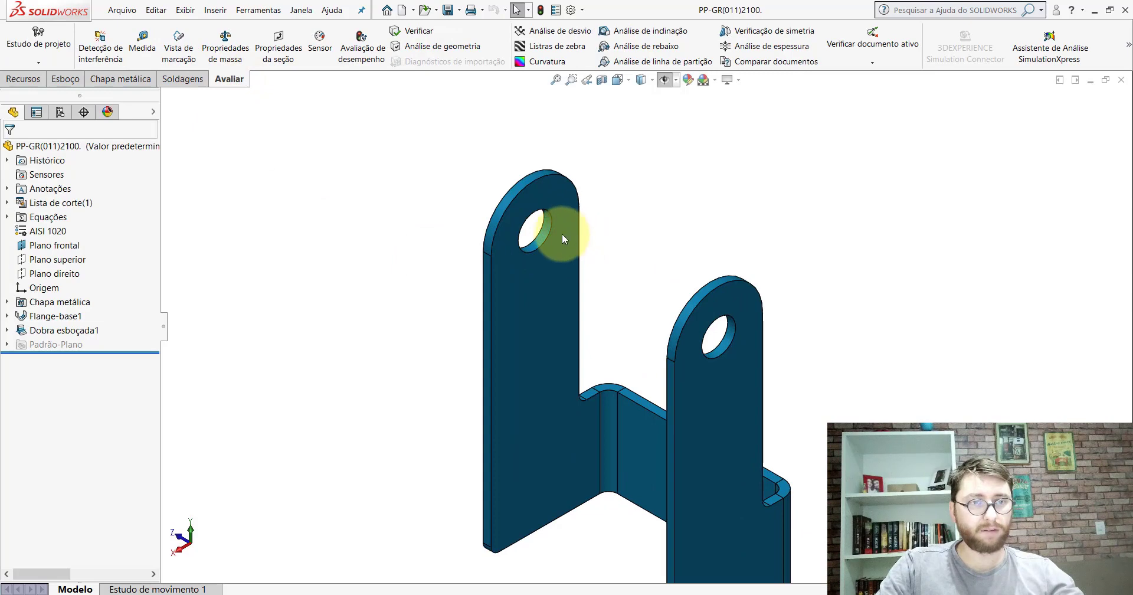
left_click(143, 48)
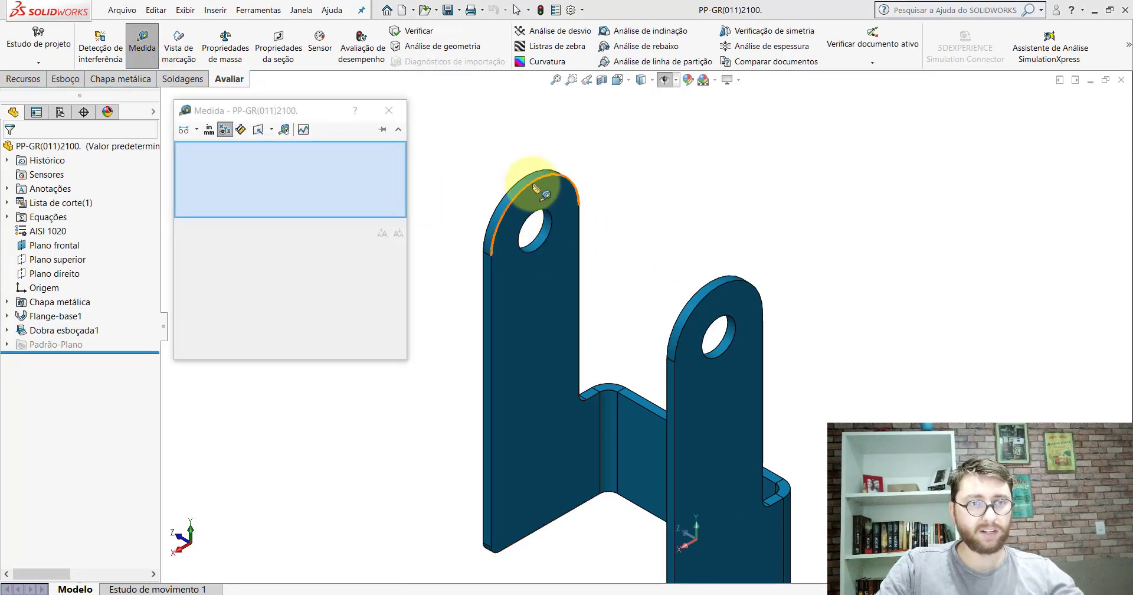
left_click(487, 268)
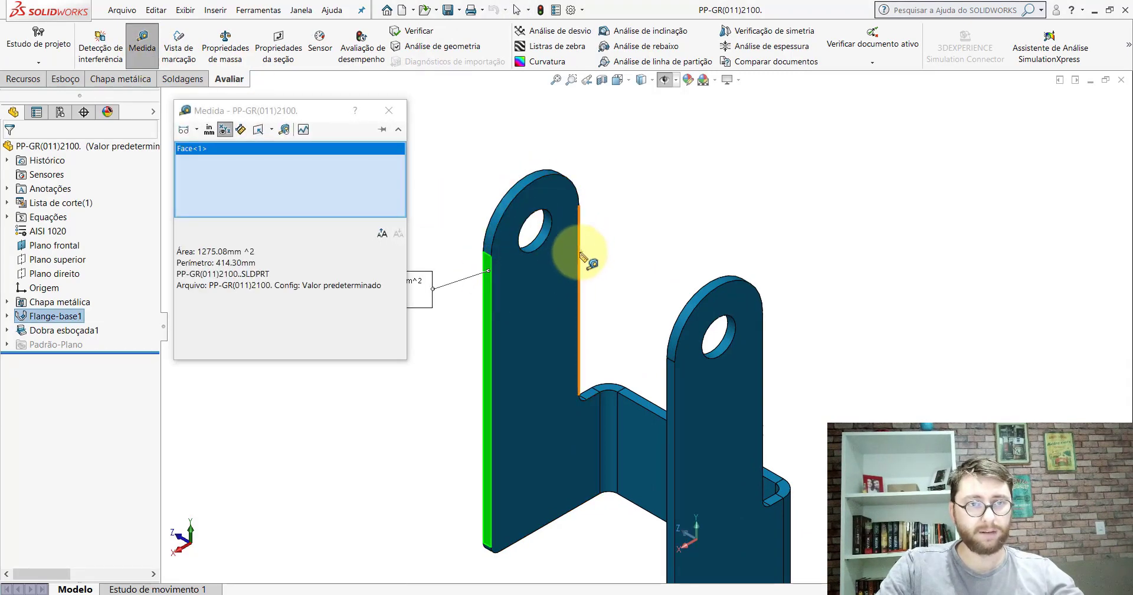
left_click(580, 256)
scroll(599, 285, "up", 2)
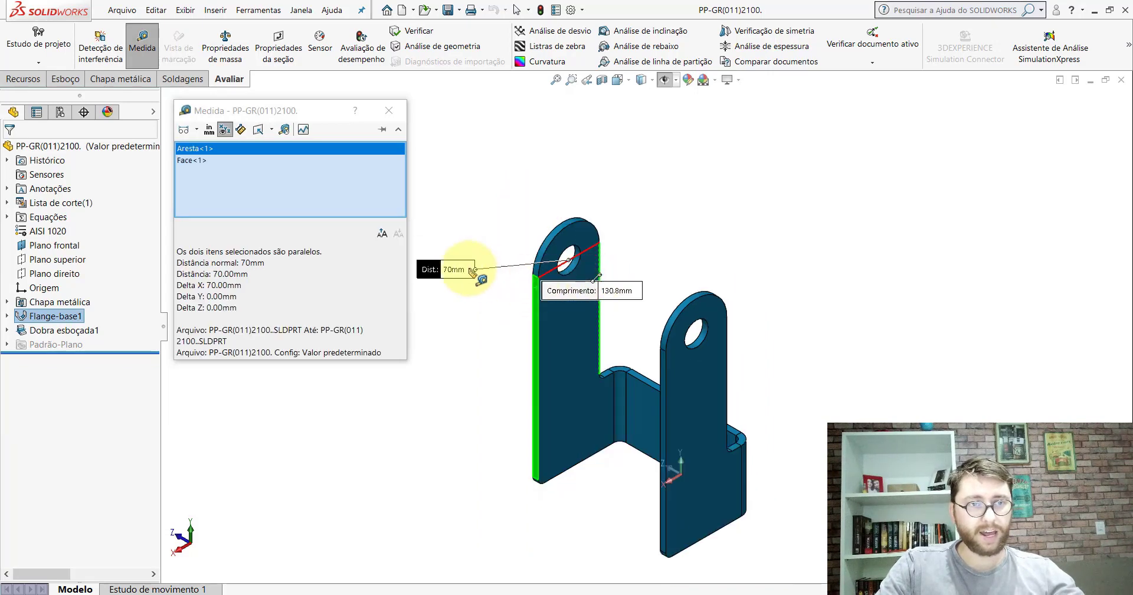
- In the Peça2 sketch, dimension the left tab's vertical lines 70 mm apart
key("Escape")
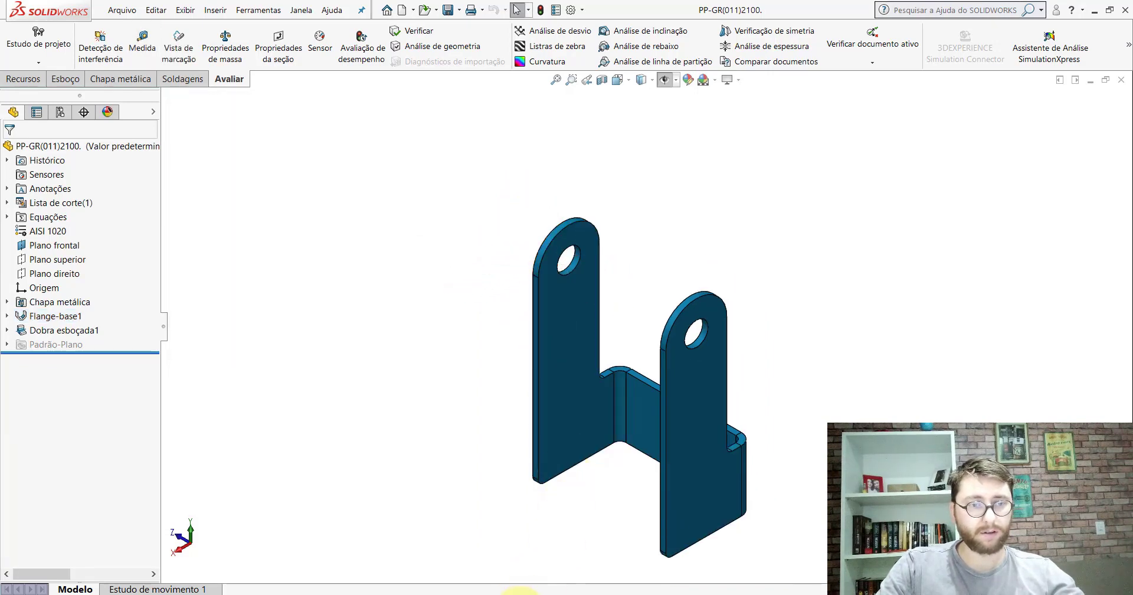
left_click(670, 555)
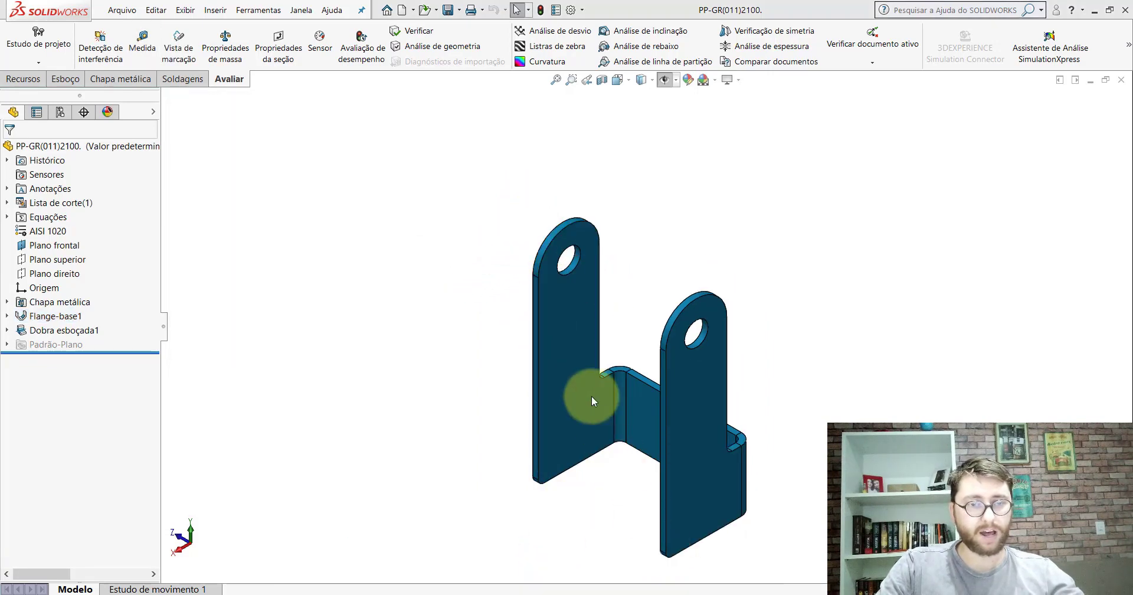
left_click(65, 84)
left_click(75, 38)
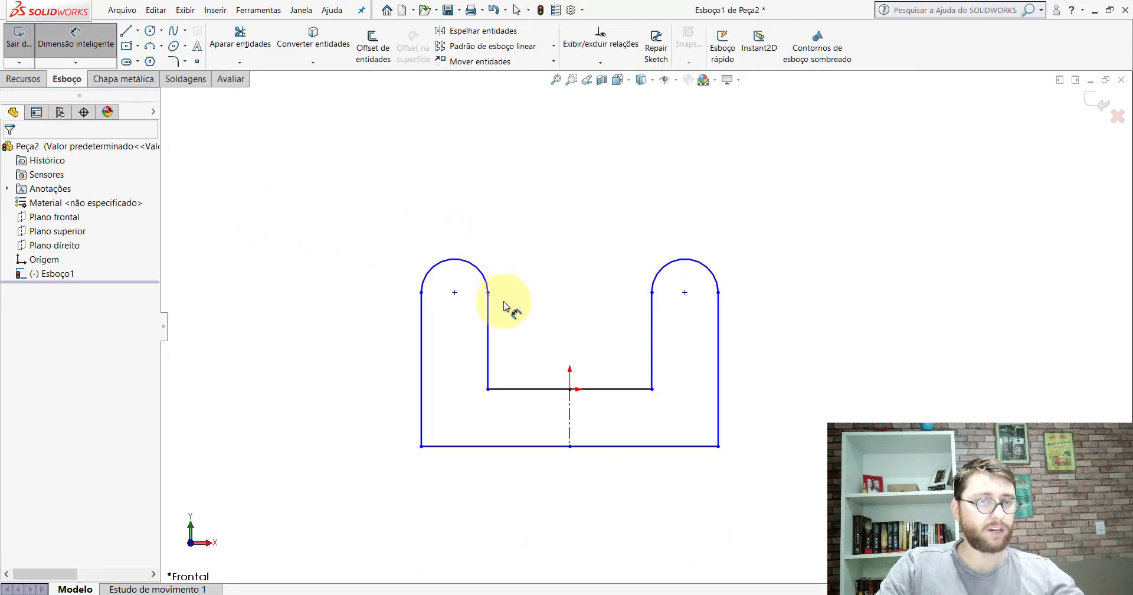
left_click(487, 310)
left_click(421, 311)
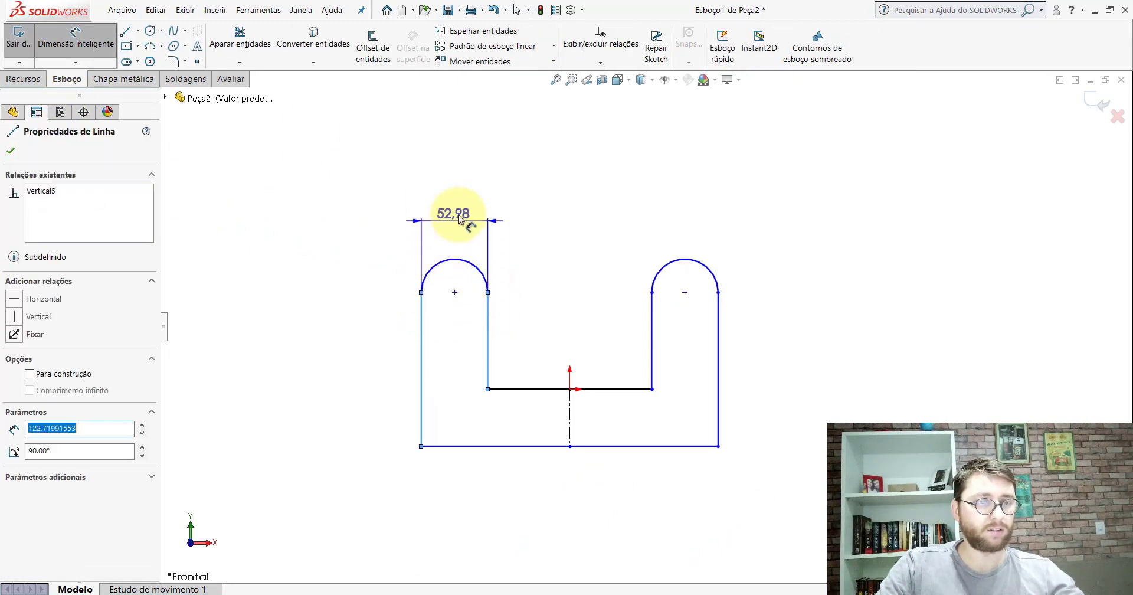
left_click(460, 219)
type("70")
key("Return")
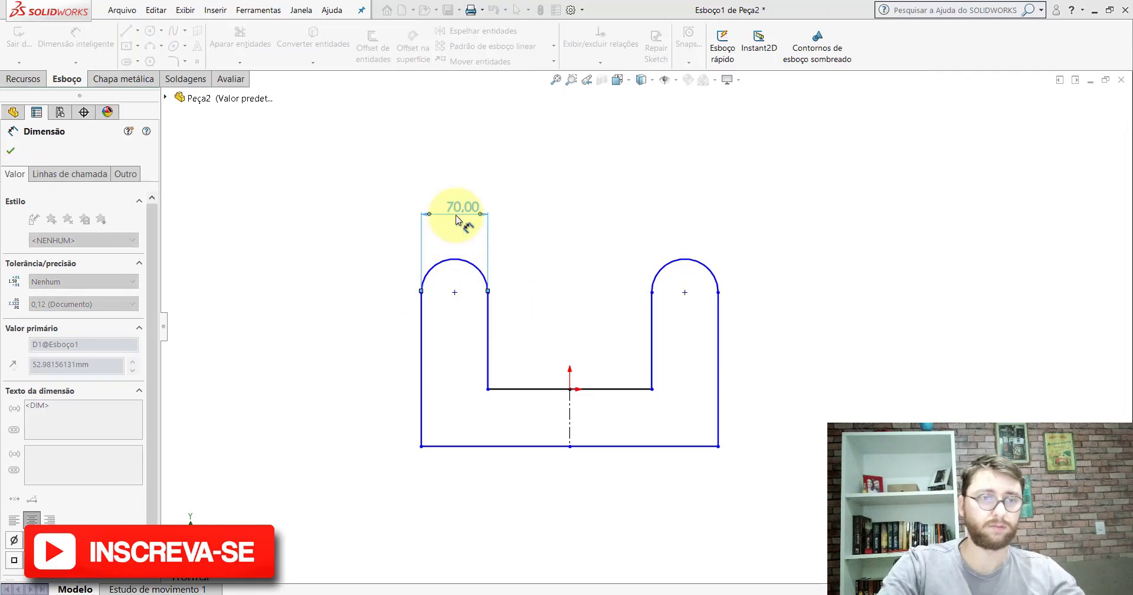
key("Escape")
- Select both tab arcs and give them equal radii
scroll(679, 278, "down", 2)
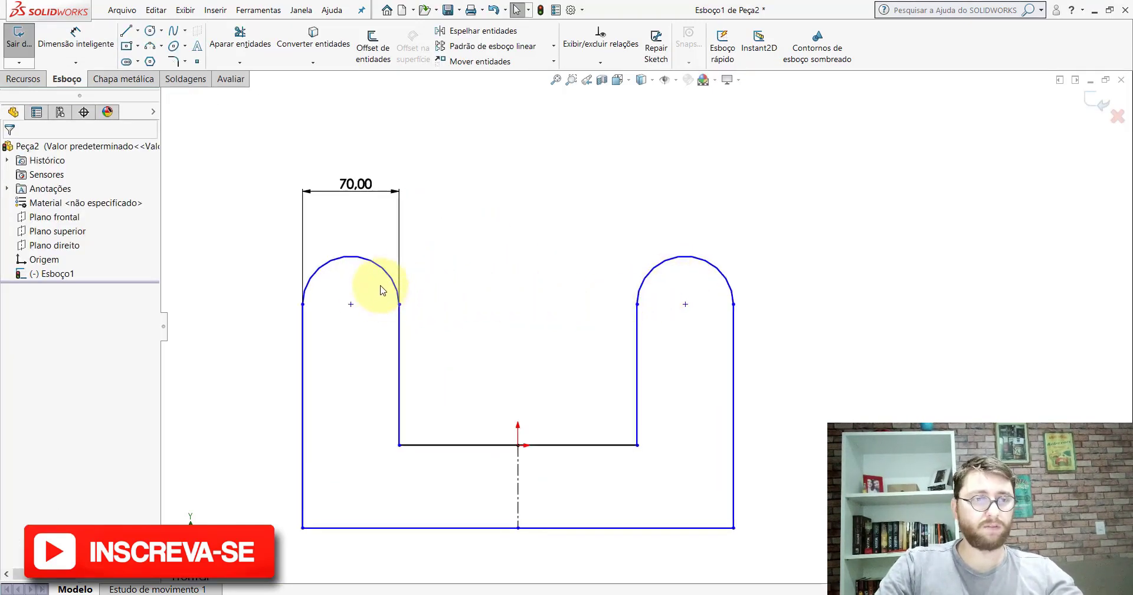
left_click(376, 269)
left_click(662, 262, "ctrl")
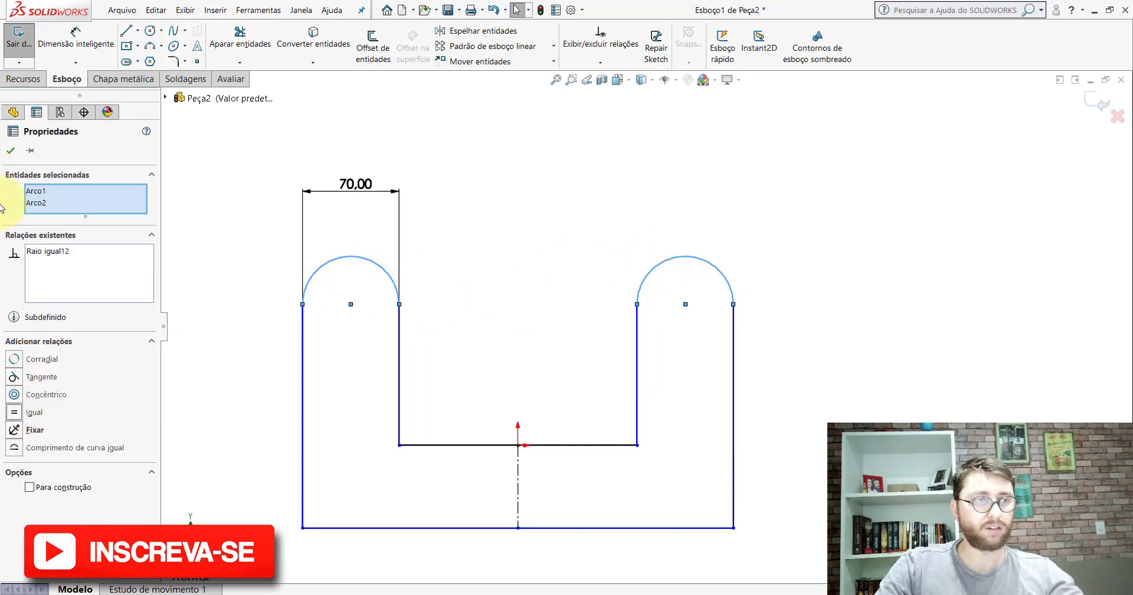
left_click(10, 151)
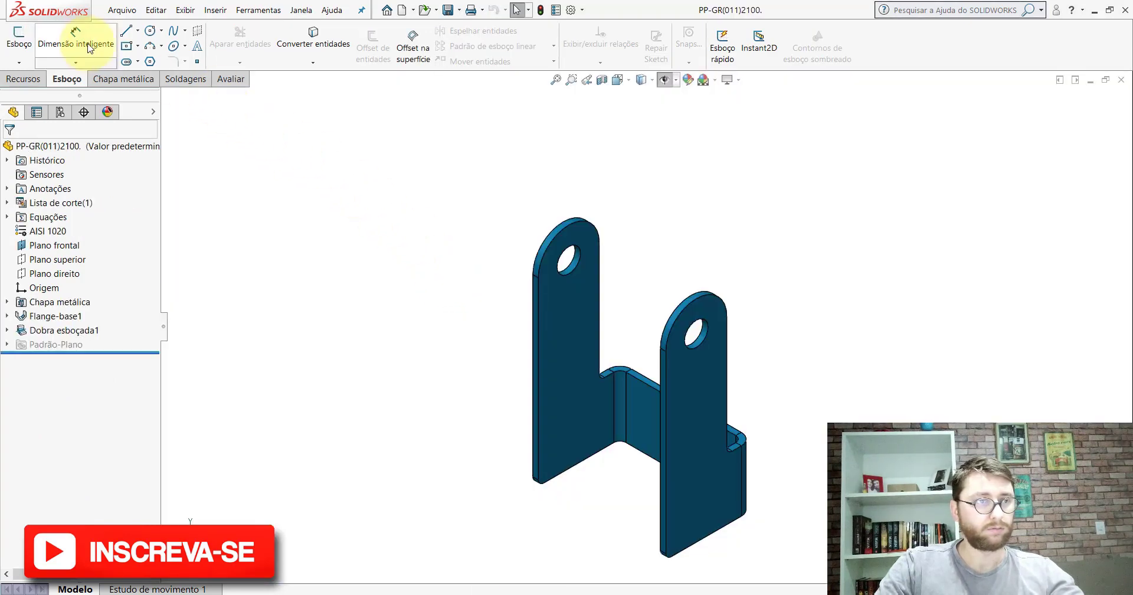
- Measure the bracket base's depth between its two edge faces with Medida
left_click(241, 80)
left_click(142, 38)
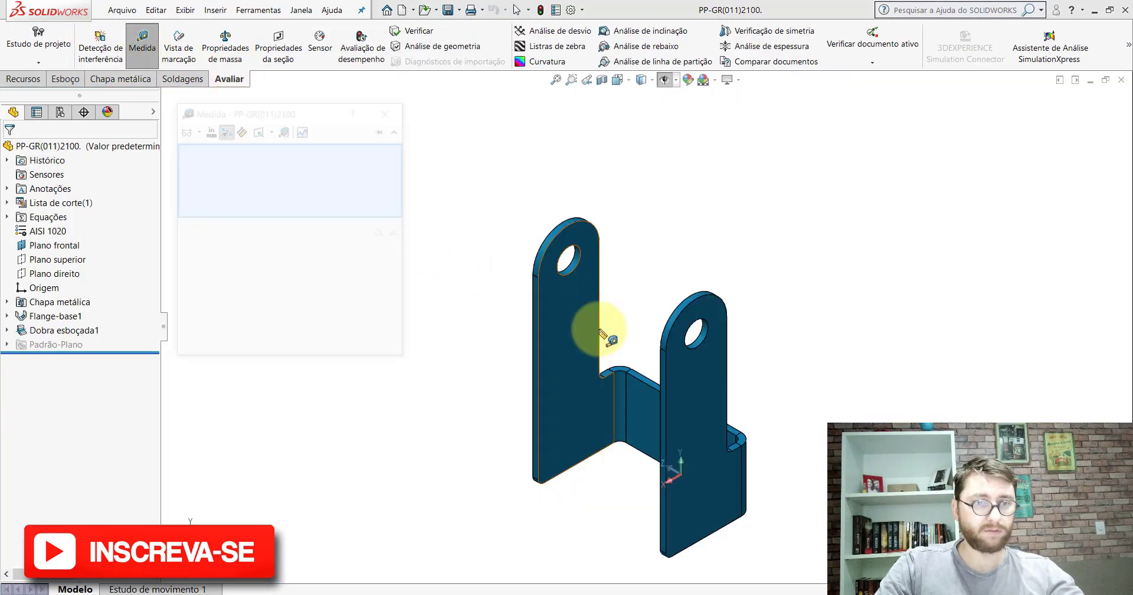
left_click(643, 382)
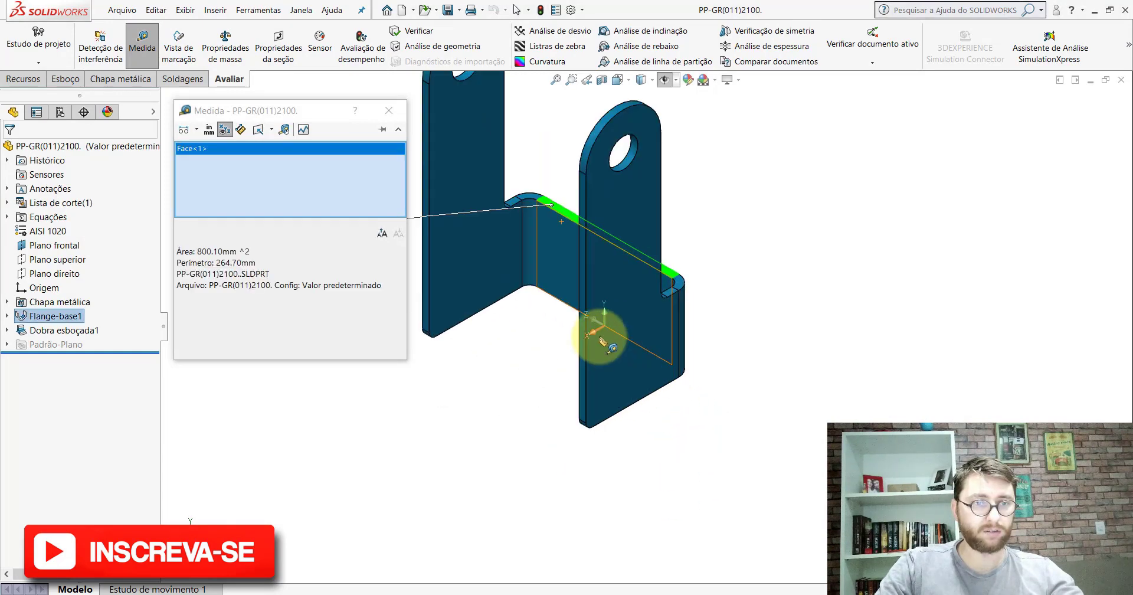
middle_click_drag(599, 329, 627, 364)
scroll(626, 365, "down", 3)
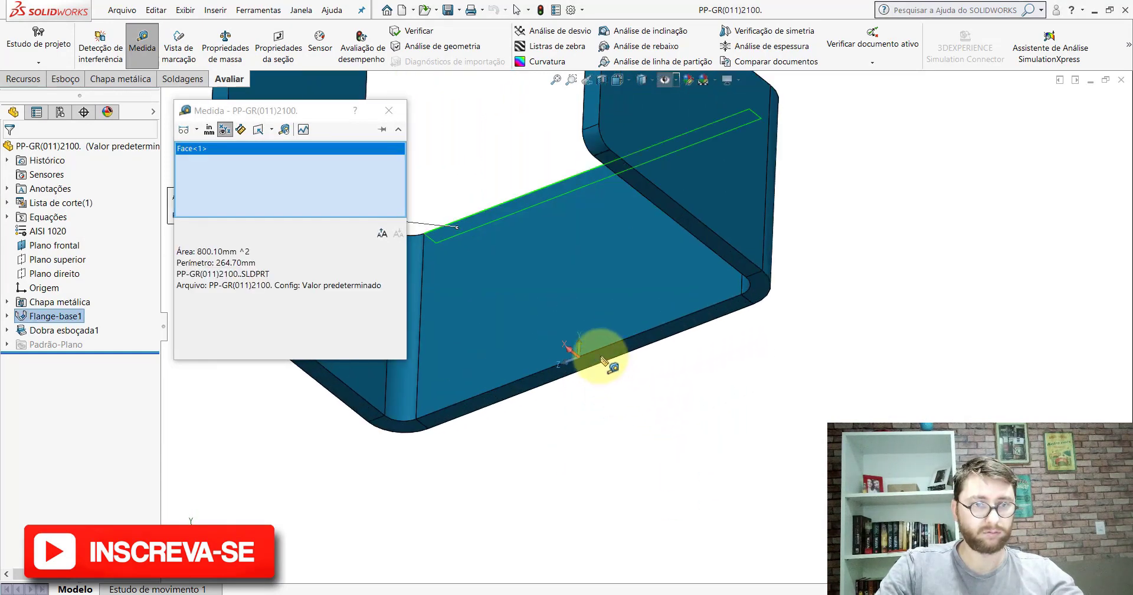
left_click(603, 359)
middle_click_drag(608, 372, 601, 375)
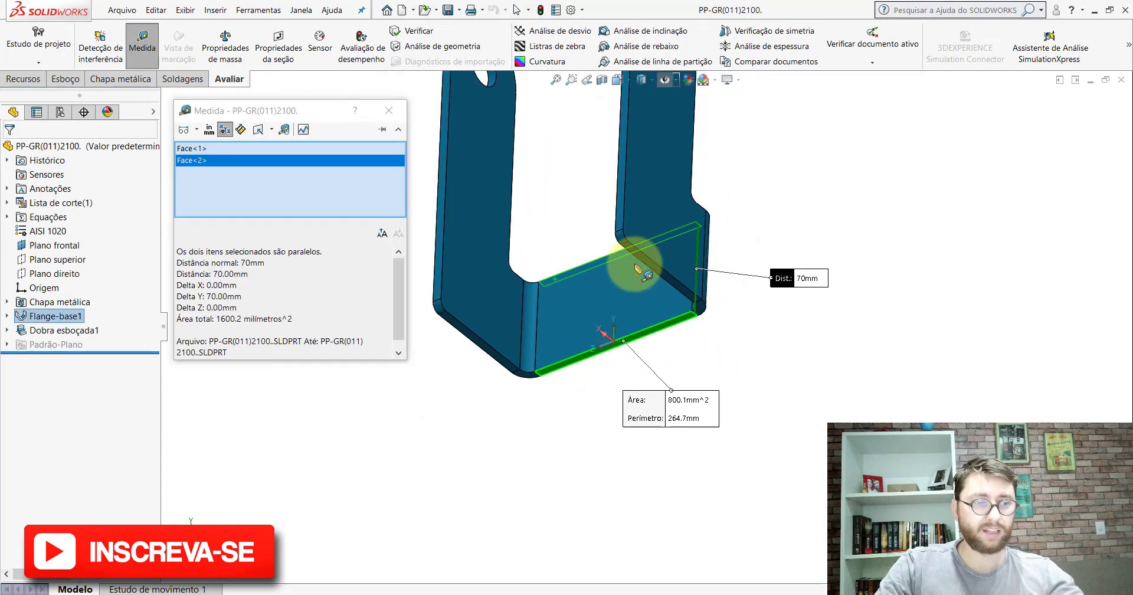
key("Escape")
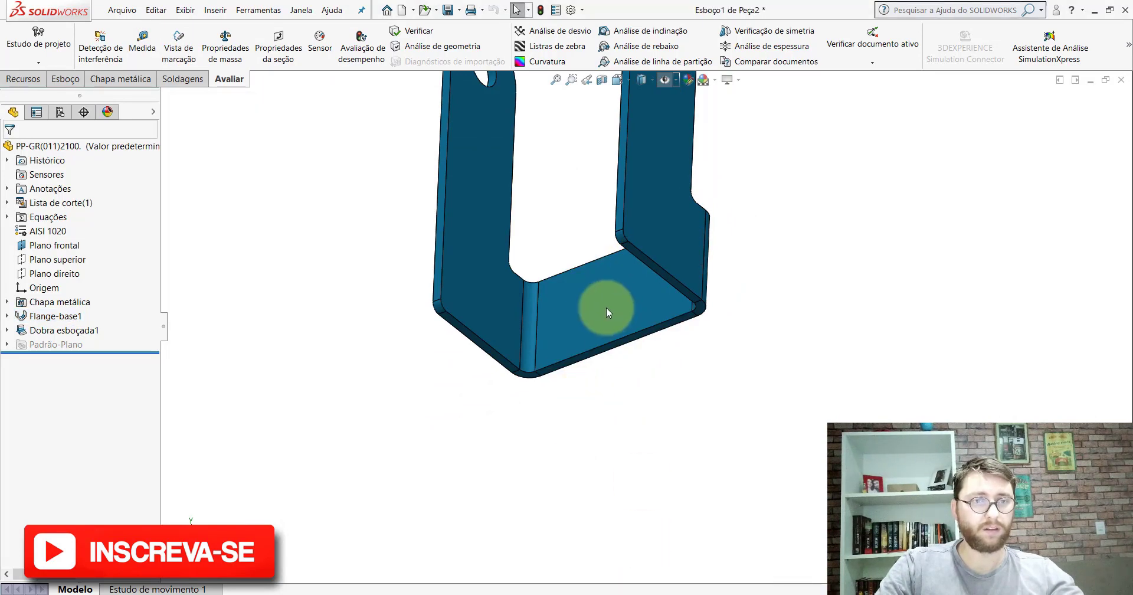
- In the Peça2 sketch, dimension the middle-to-bottom line distance as 70 mm
left_click(66, 78)
left_click(75, 36)
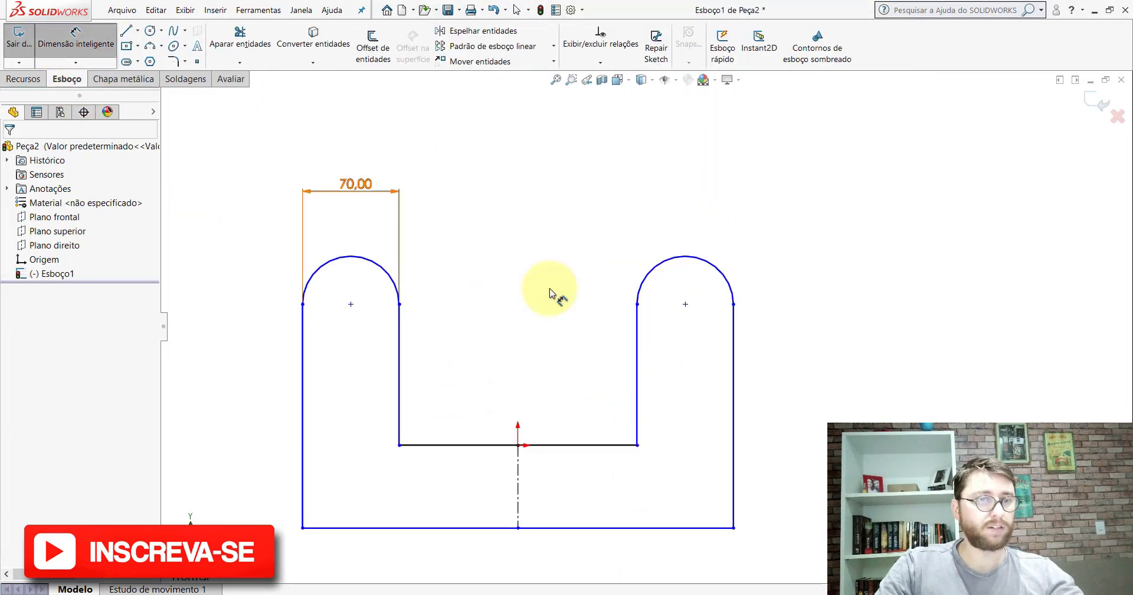
scroll(654, 365, "up", 4)
scroll(671, 391, "down", 3)
left_click(558, 334)
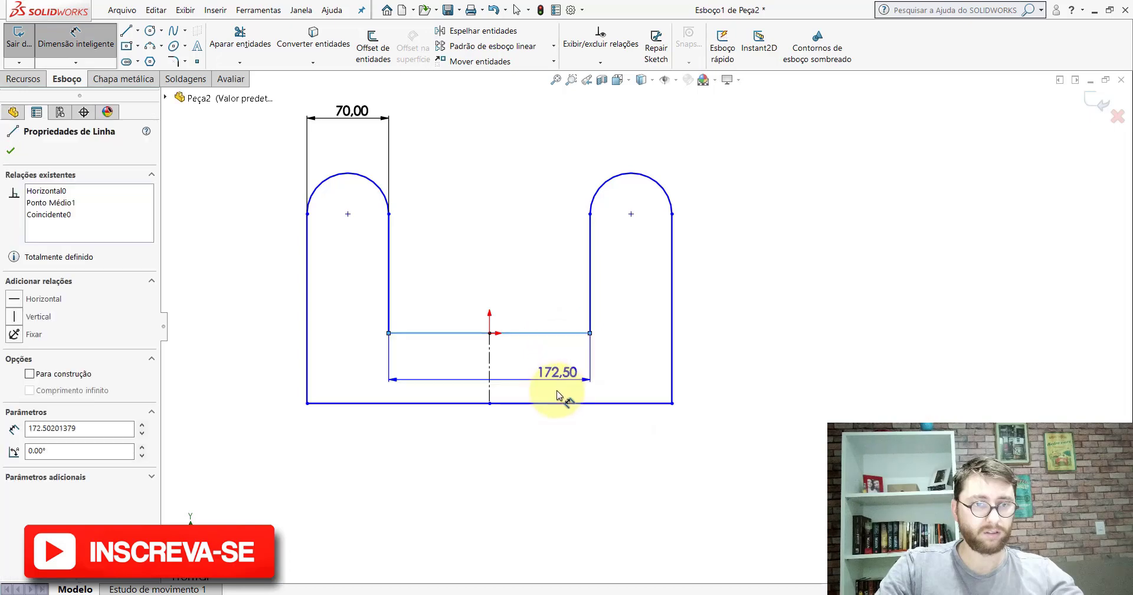
left_click(671, 402)
left_click(734, 361)
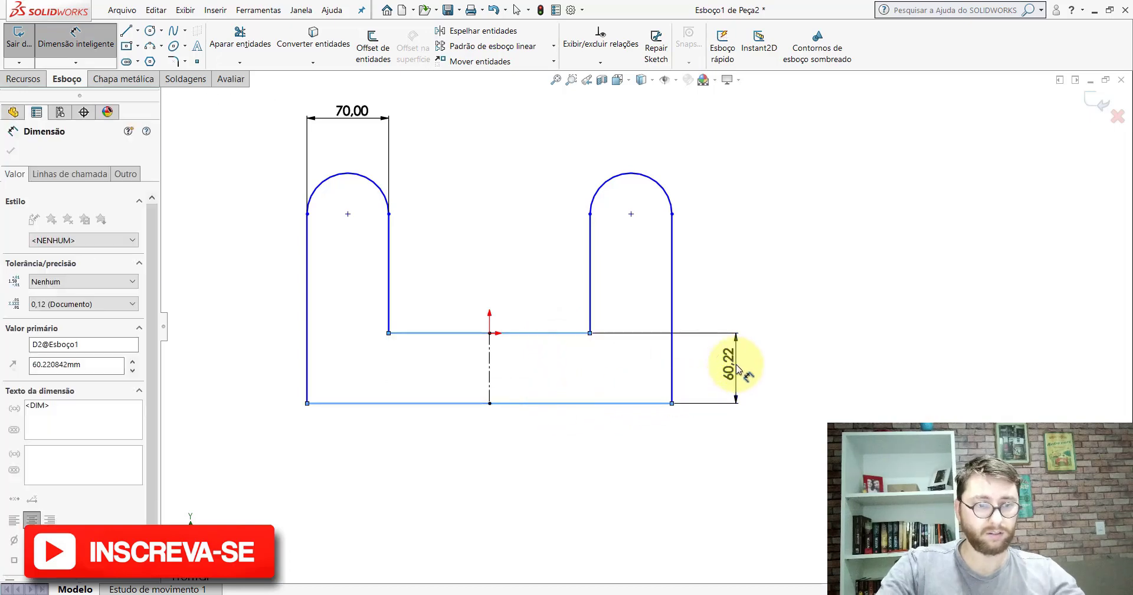
type("70")
key("Return")
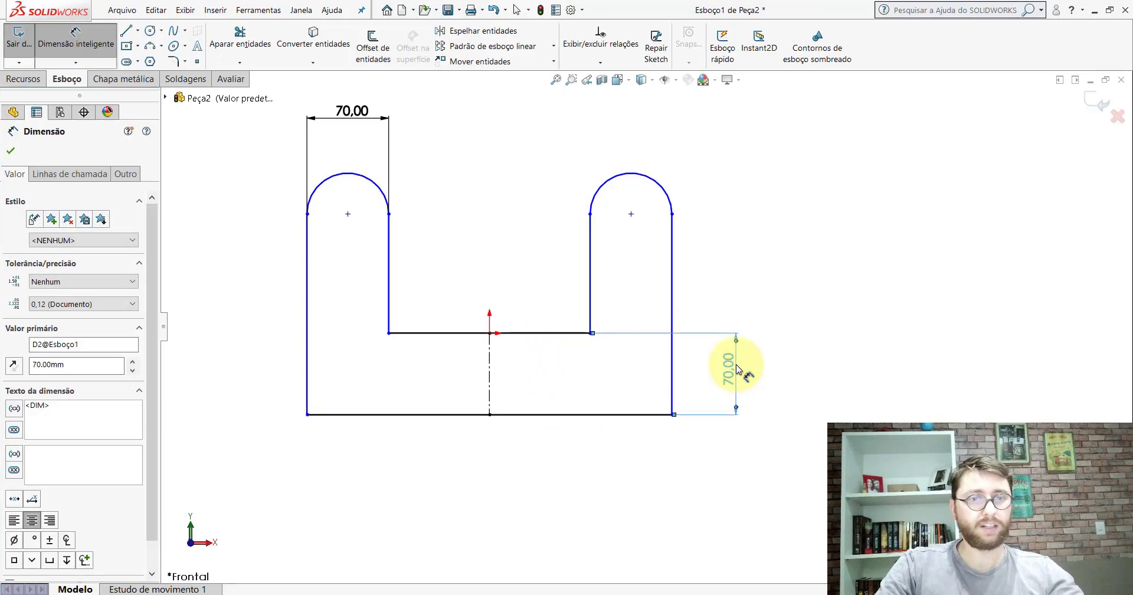
left_click(822, 341)
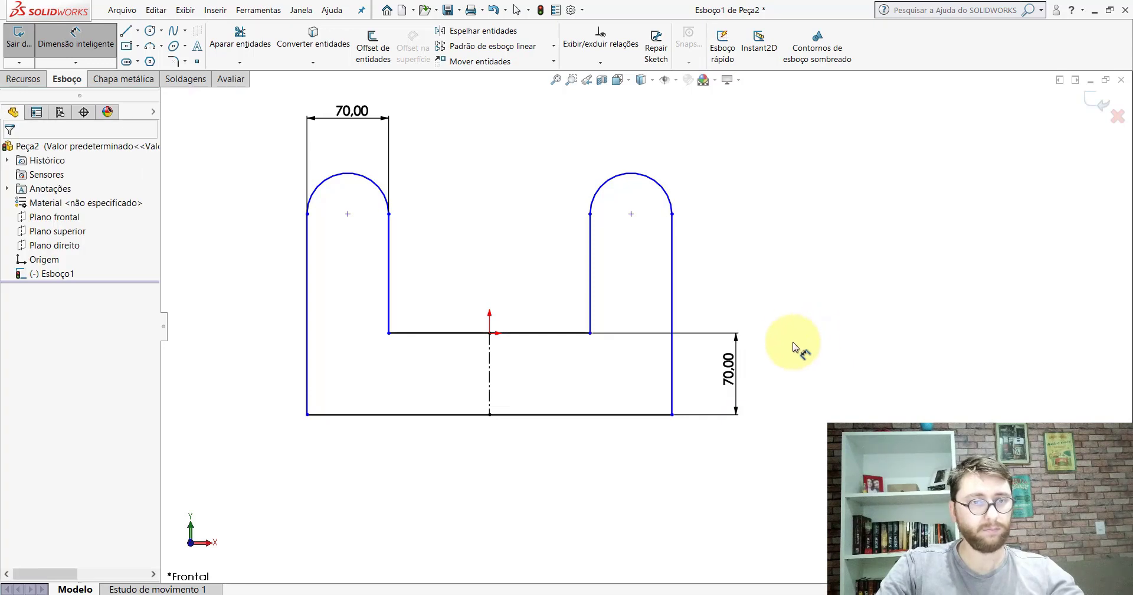
- Return to the PP-GR(011)2100 bracket part and show the Avaliar tools
key("Escape")
key("ctrl+Tab")
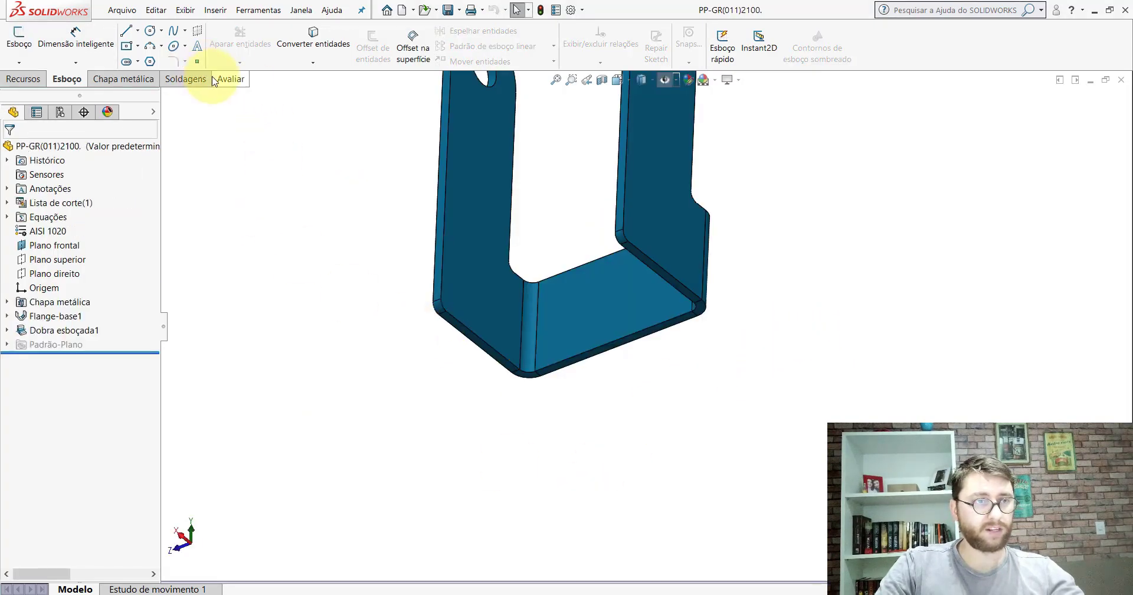
left_click(223, 83)
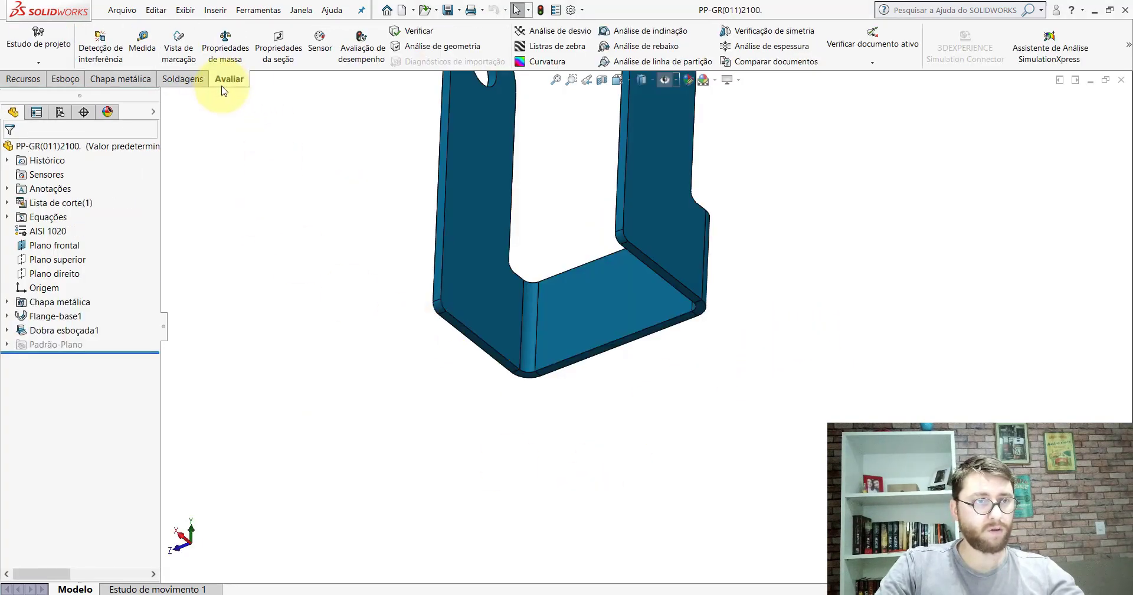
- On the reference bracket, measure from the hole's centre to the bottom edge face
left_click(143, 56)
scroll(572, 195, "down", 2)
left_click(547, 160)
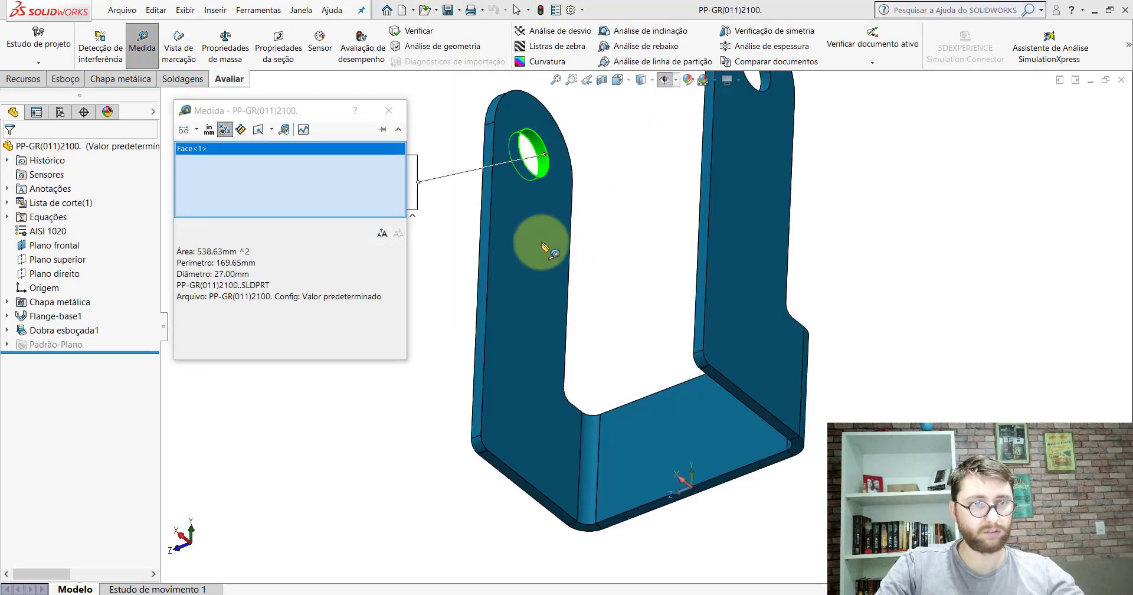
left_click(519, 482)
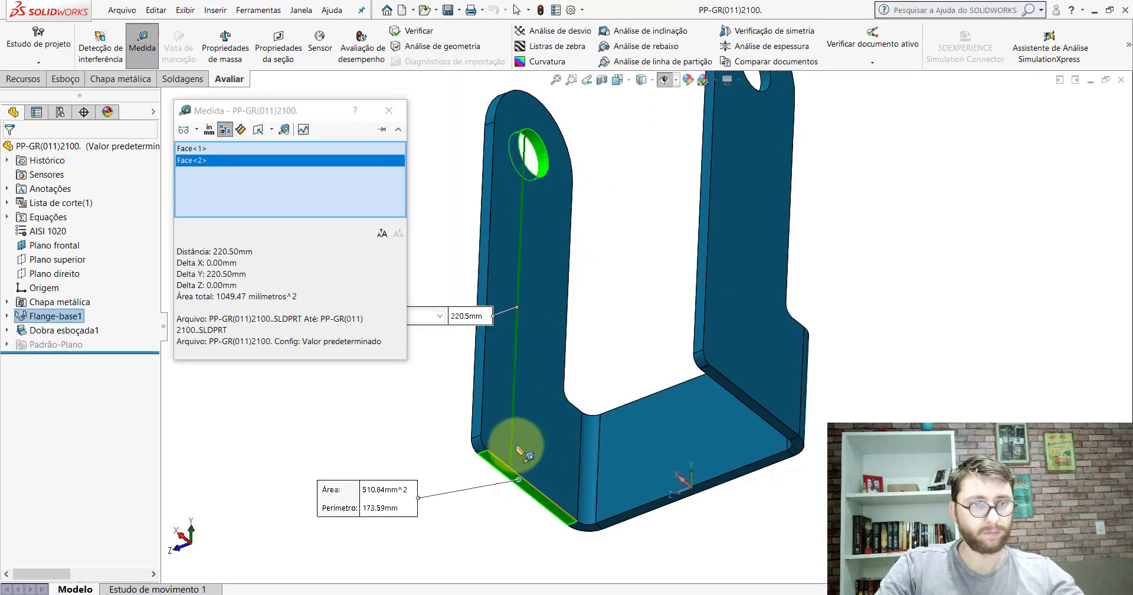
mouse_move(232, 252)
left_click(197, 130)
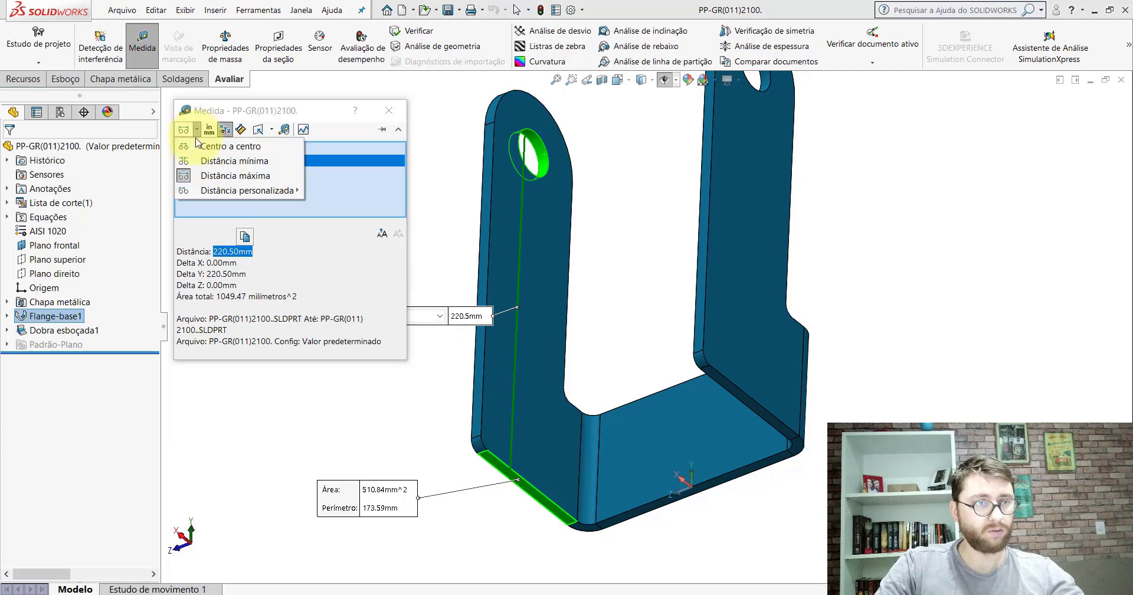
left_click(197, 147)
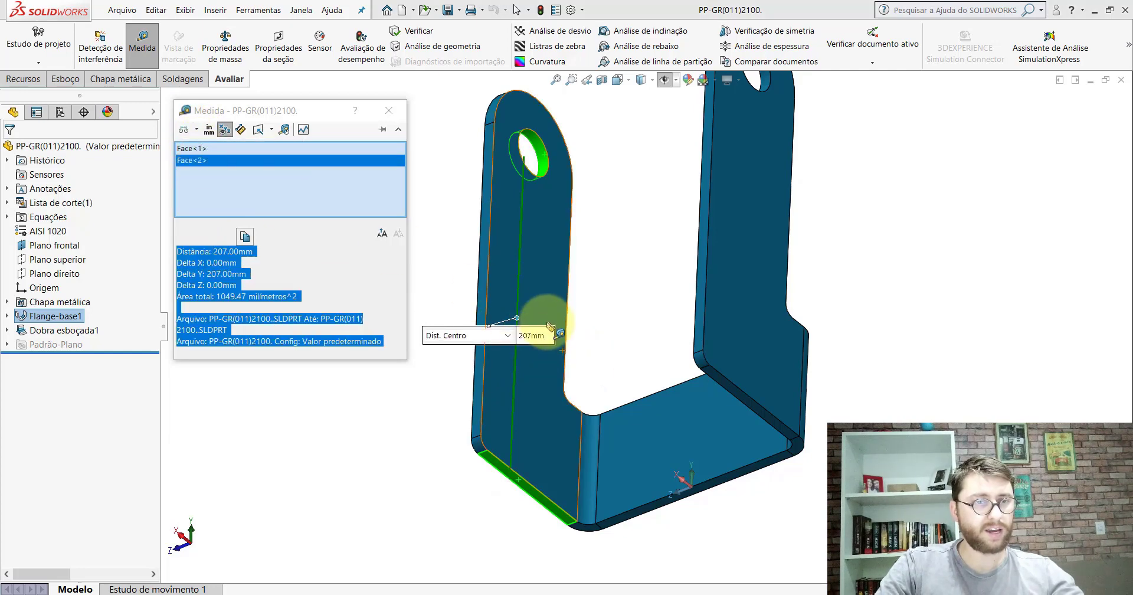
key("Escape")
- In the Peça2 sketch, dimension the left arc centre to the bottom line as 207 mm
left_click(663, 567)
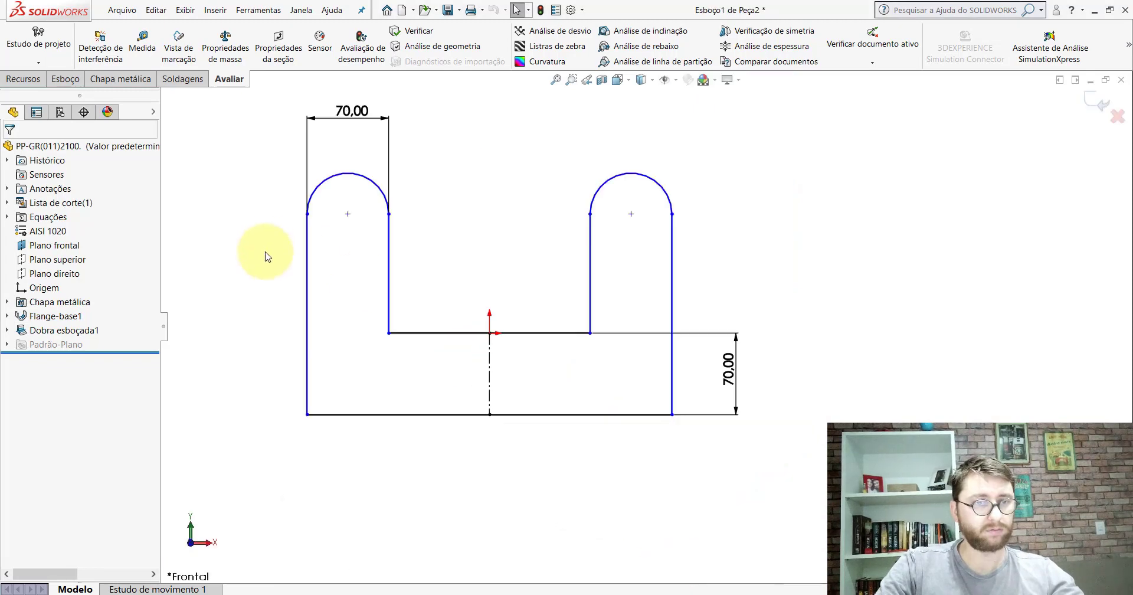
left_click(66, 79)
left_click(75, 37)
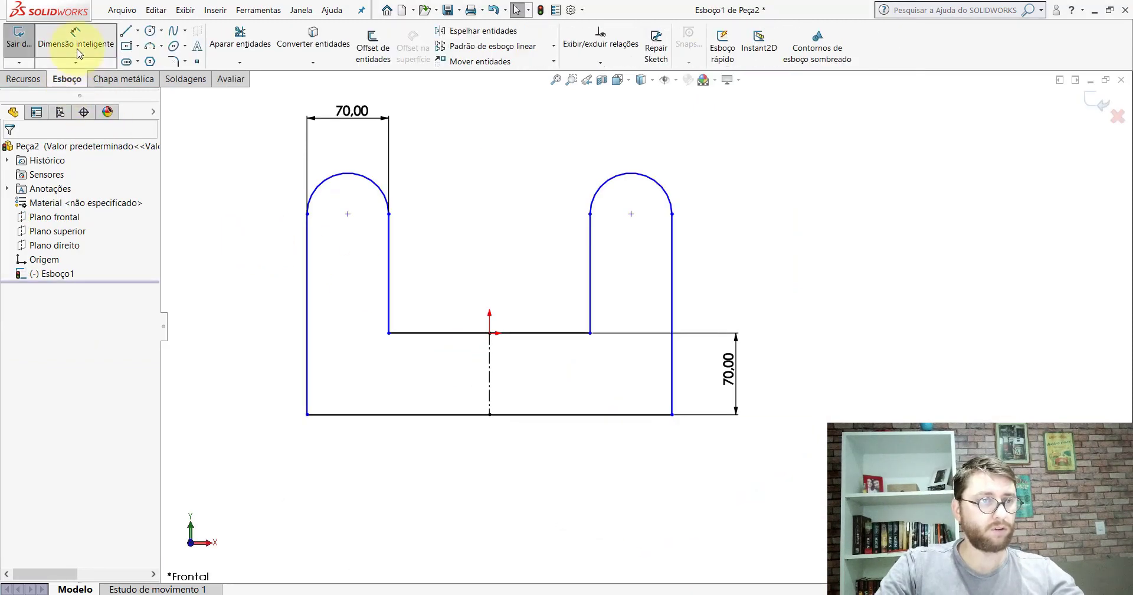
left_click(349, 215)
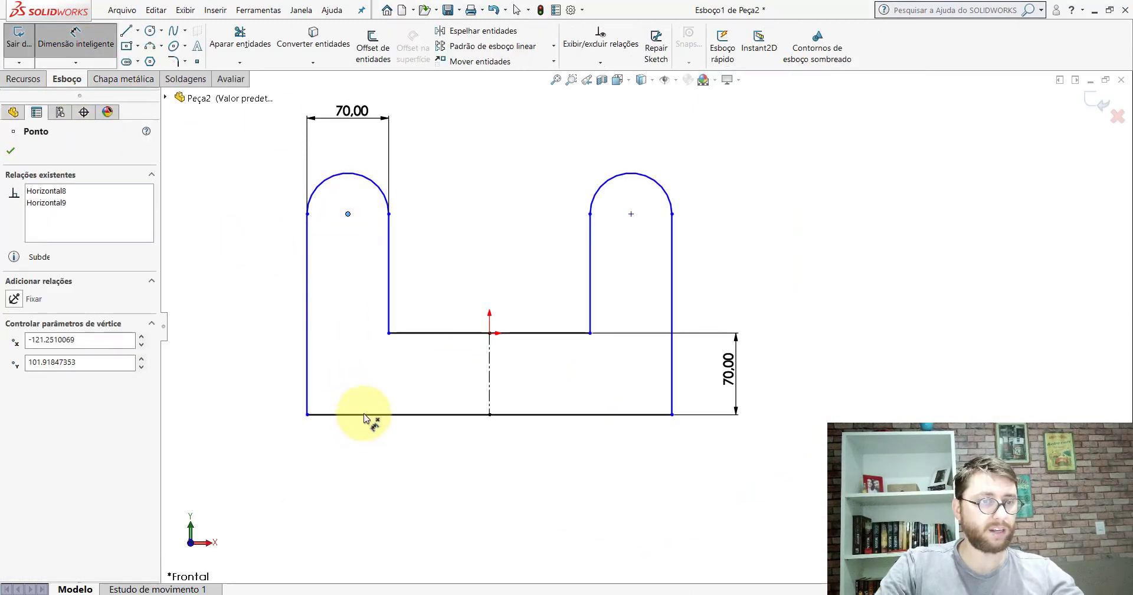
left_click(364, 414)
left_click(242, 302)
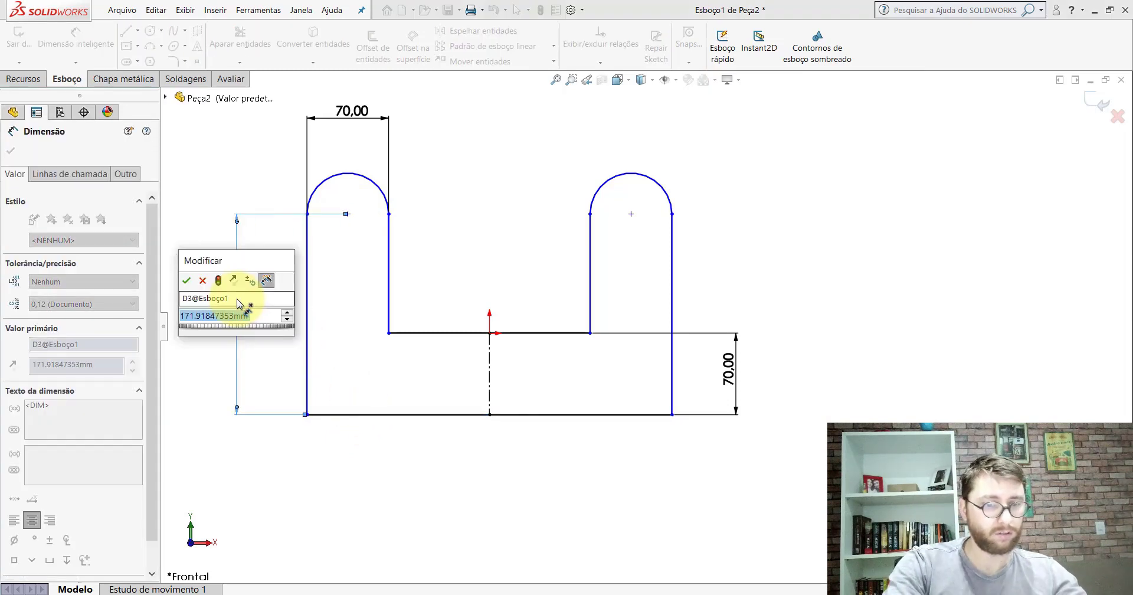
type("207")
key("Return")
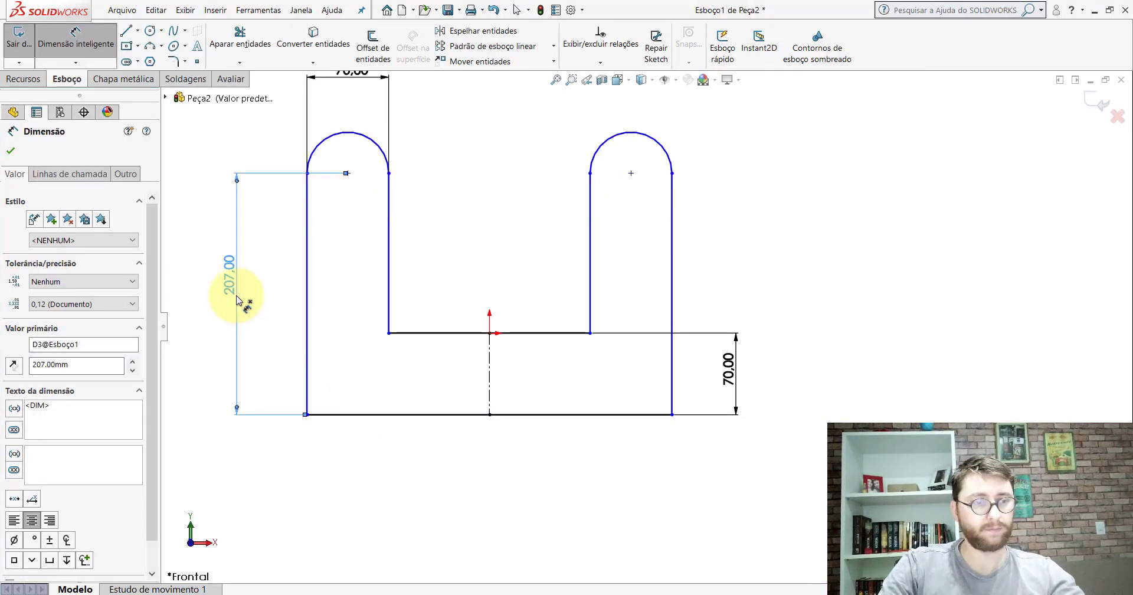
key("Escape")
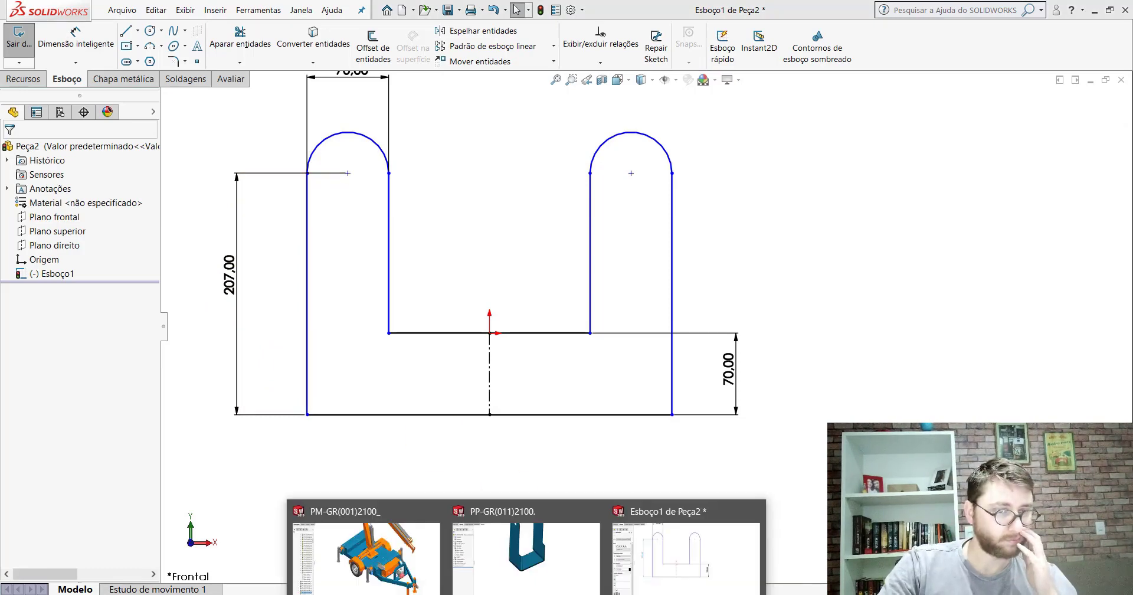
- Flatten the PP-GR(011)2100 reference bracket and fit it in view
left_click(525, 549)
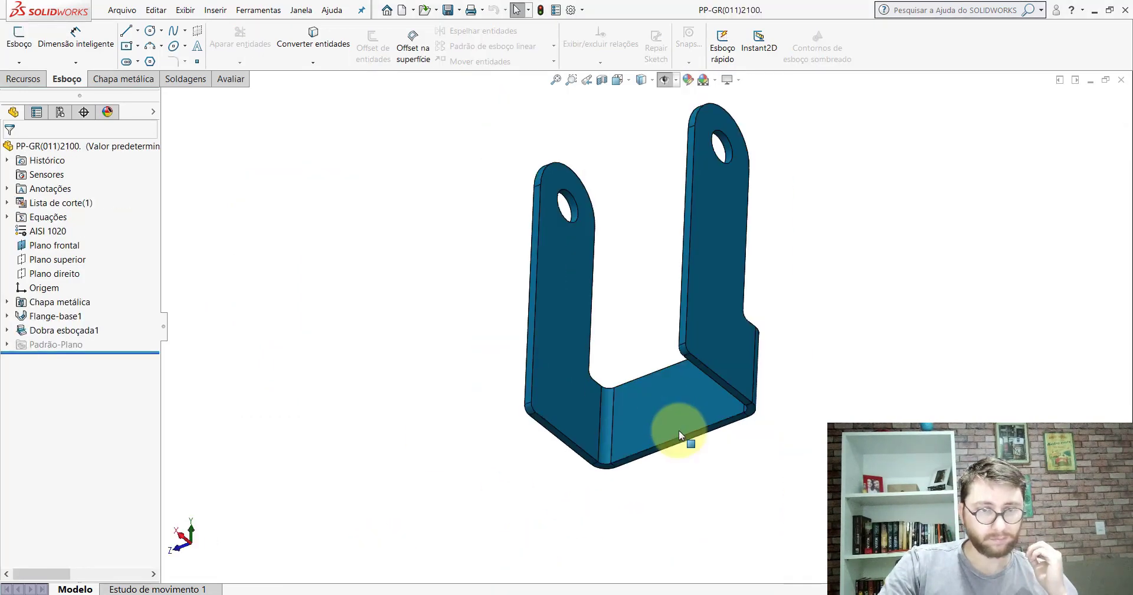
scroll(679, 390, "down", 2)
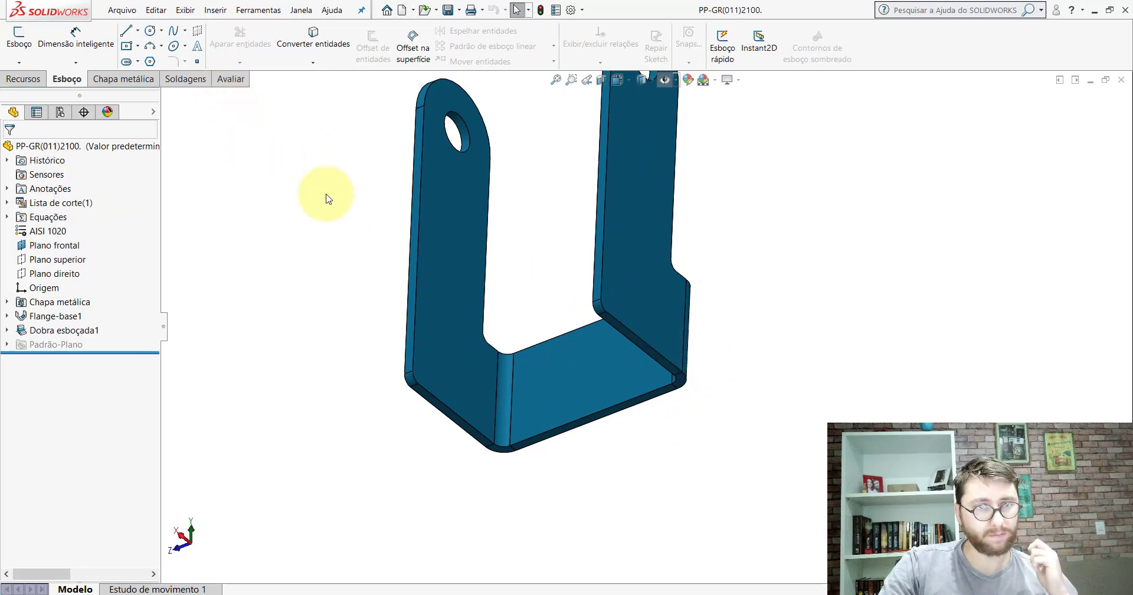
left_click(124, 79)
left_click(729, 61)
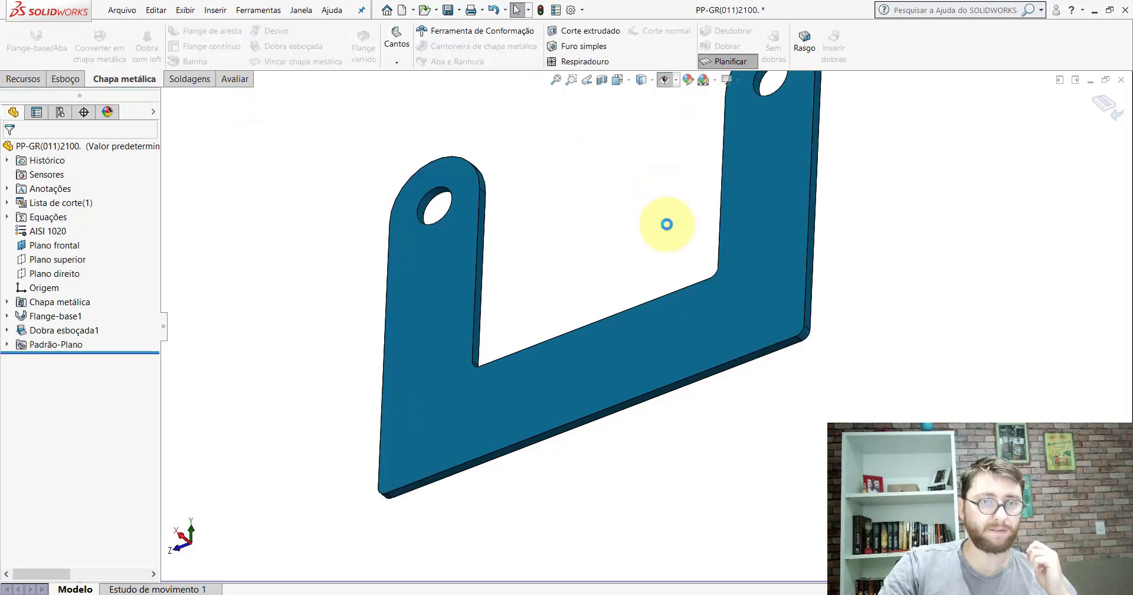
key("f")
- Measure the 331.26 mm distance between the flat pattern's two end faces
left_click(232, 79)
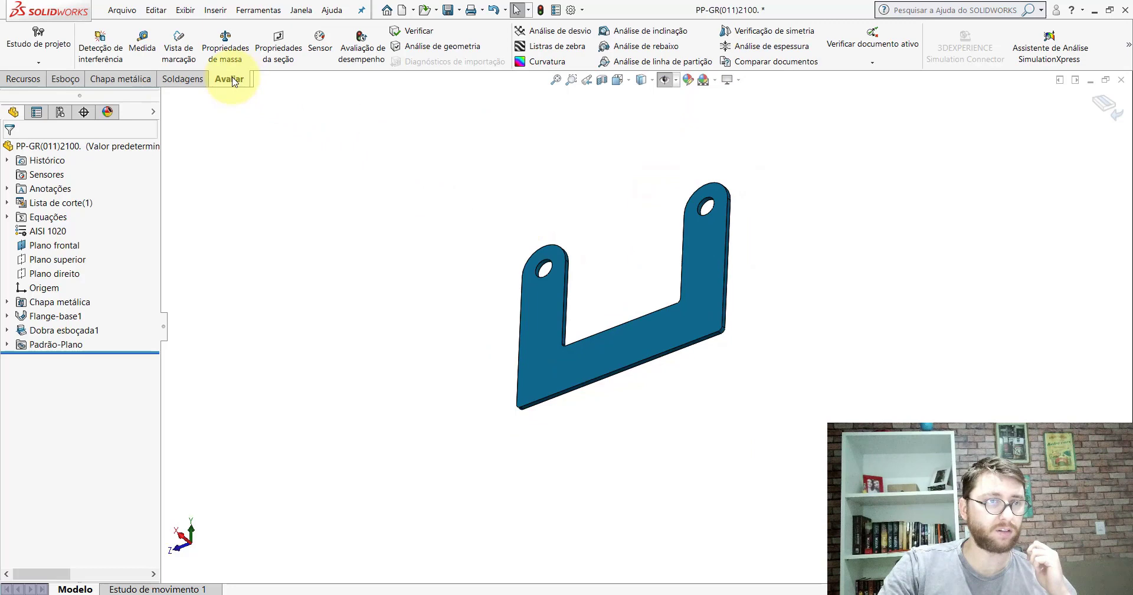
left_click(156, 53)
scroll(731, 307, "down", 3)
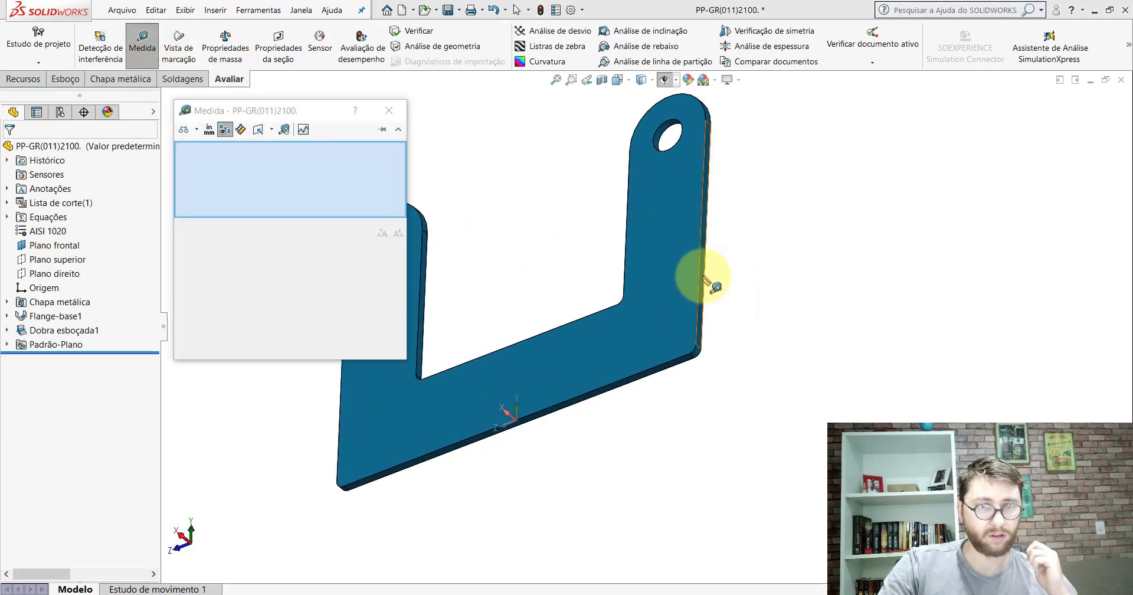
left_click(705, 279)
middle_click_drag(645, 317, 734, 291)
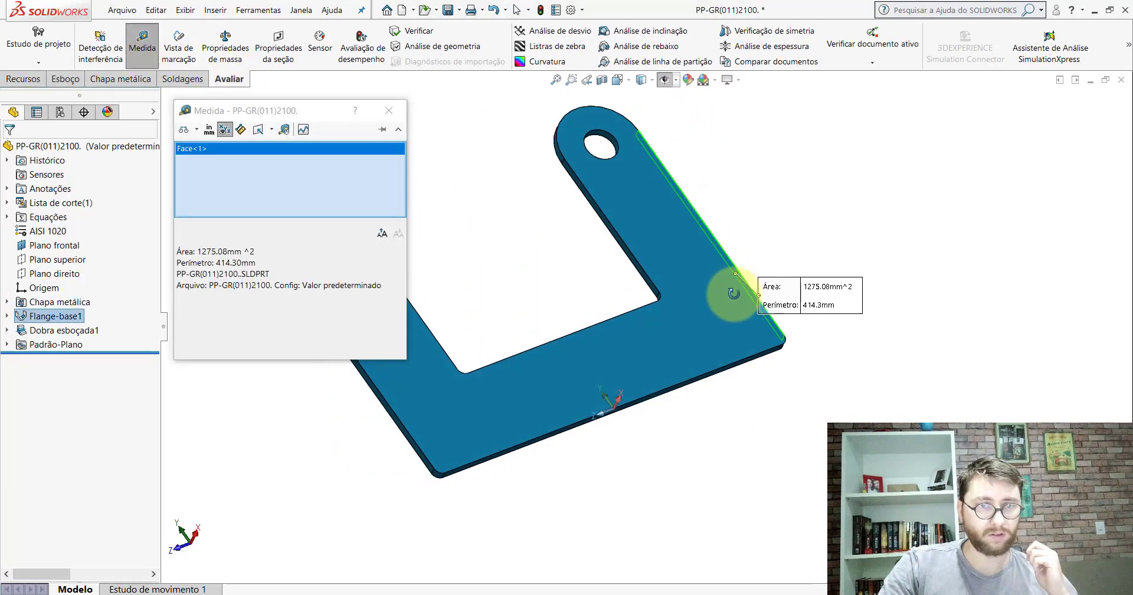
left_click(411, 422)
left_click_drag(652, 523, 687, 472)
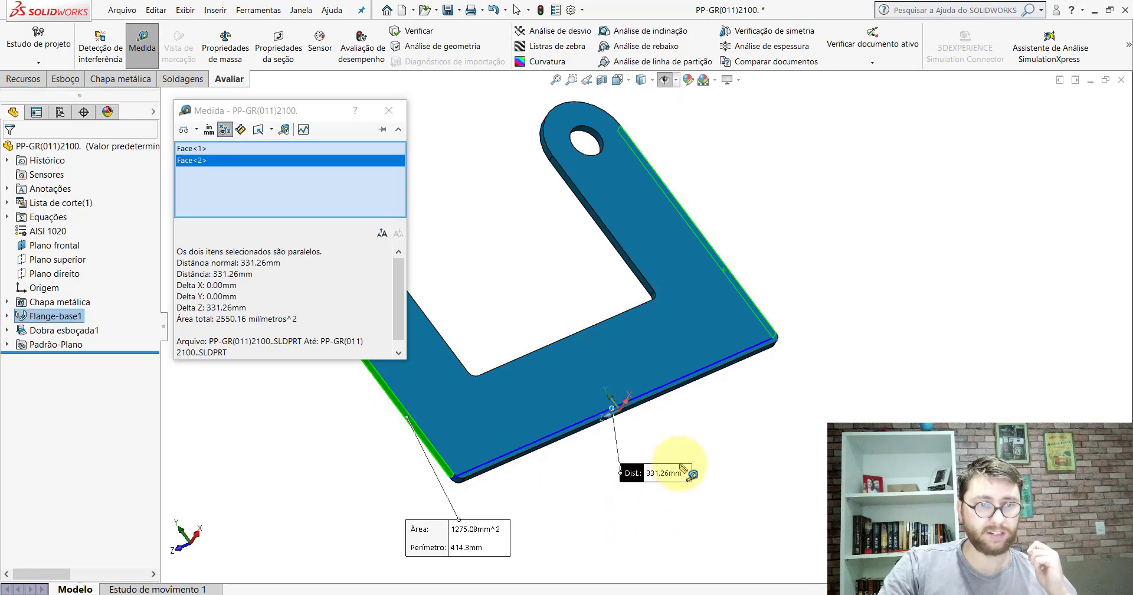
left_click(517, 9)
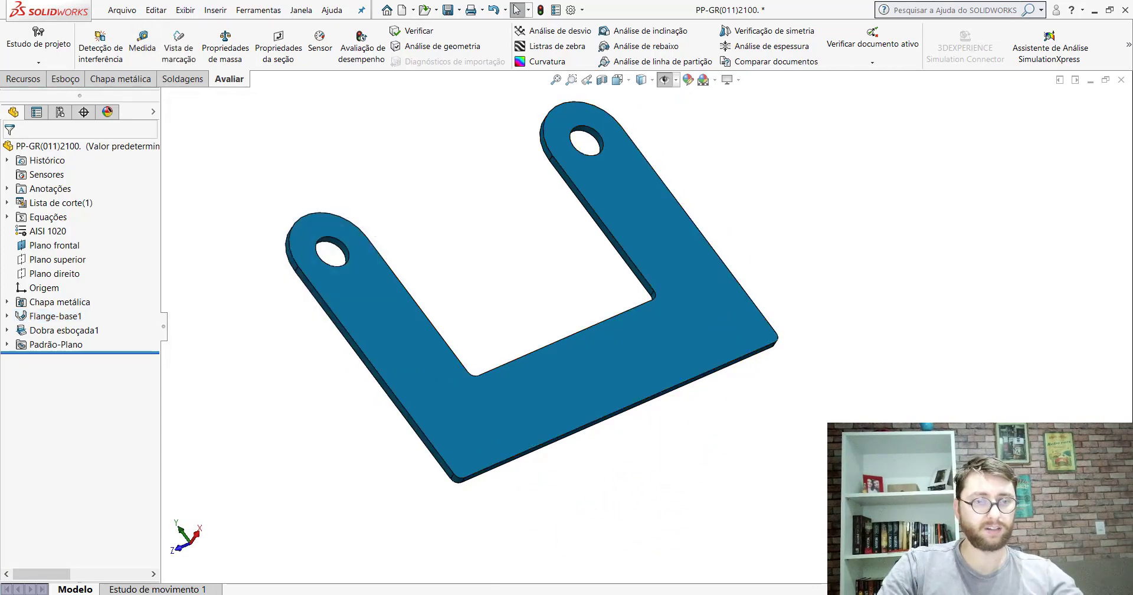
- Dimension the Peça2 sketch's bottom line as 331.26 mm and fit the sketch in view
left_click(645, 556)
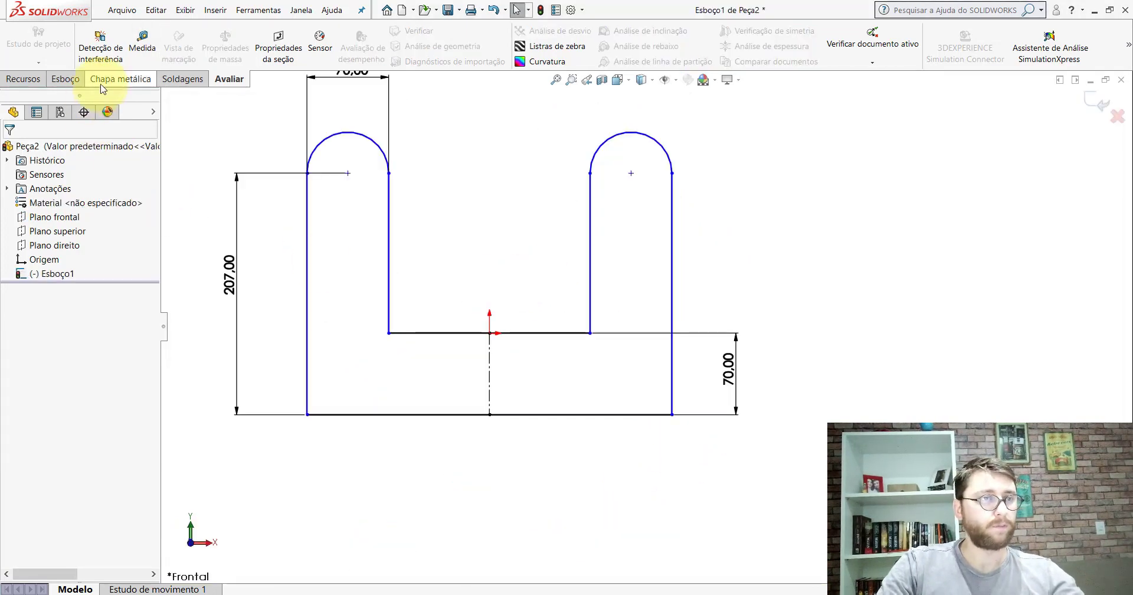
left_click(101, 82)
left_click(76, 82)
left_click(81, 59)
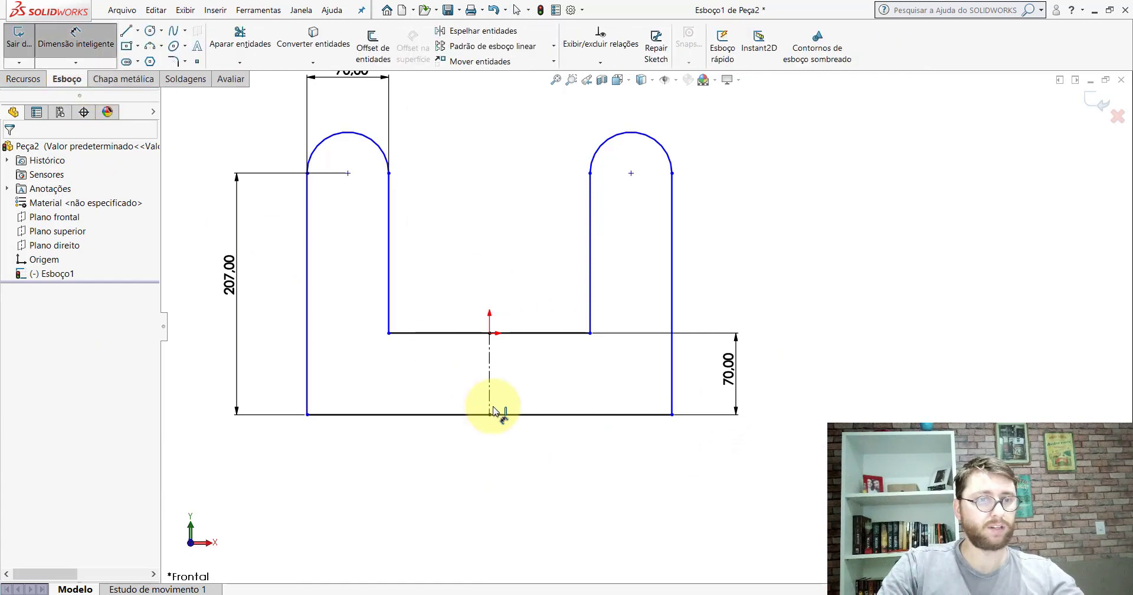
left_click(509, 418)
left_click(494, 463)
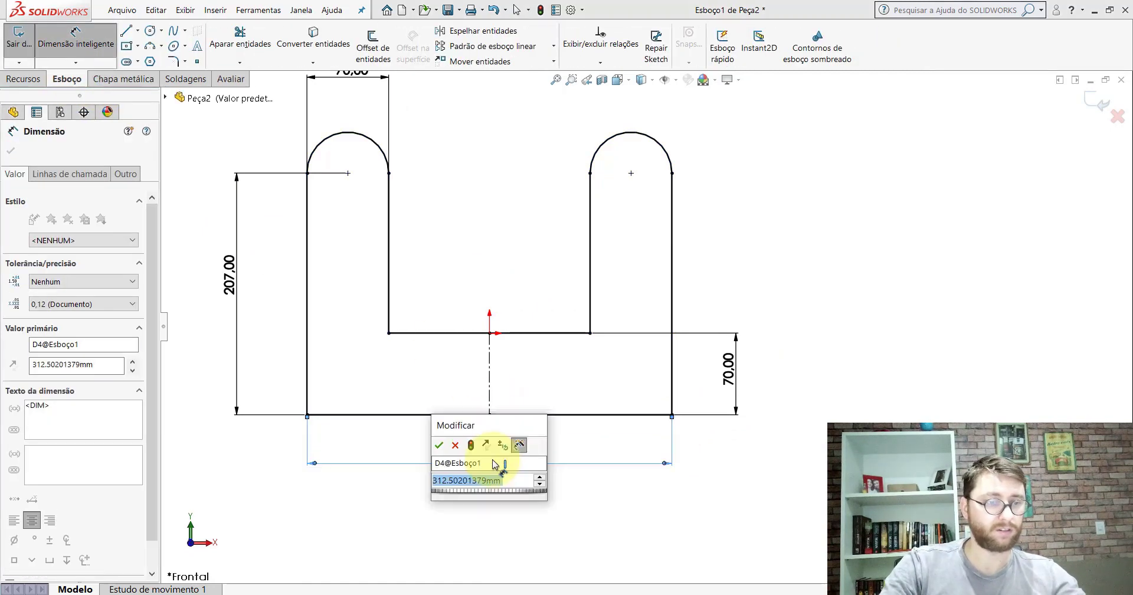
type("31,2")
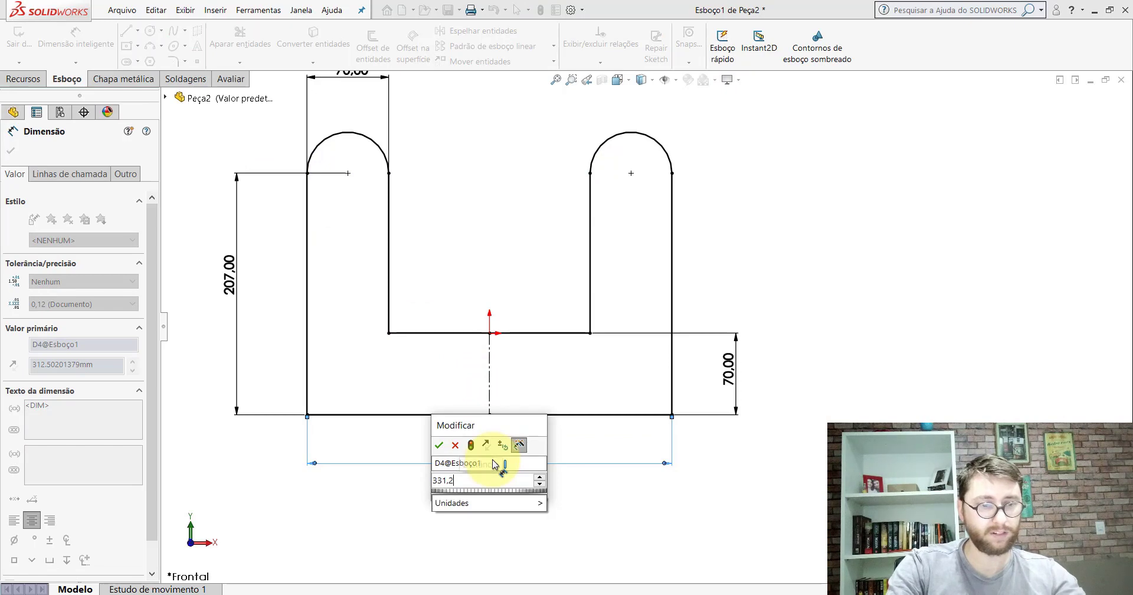
type("6")
key("Return")
key("Escape")
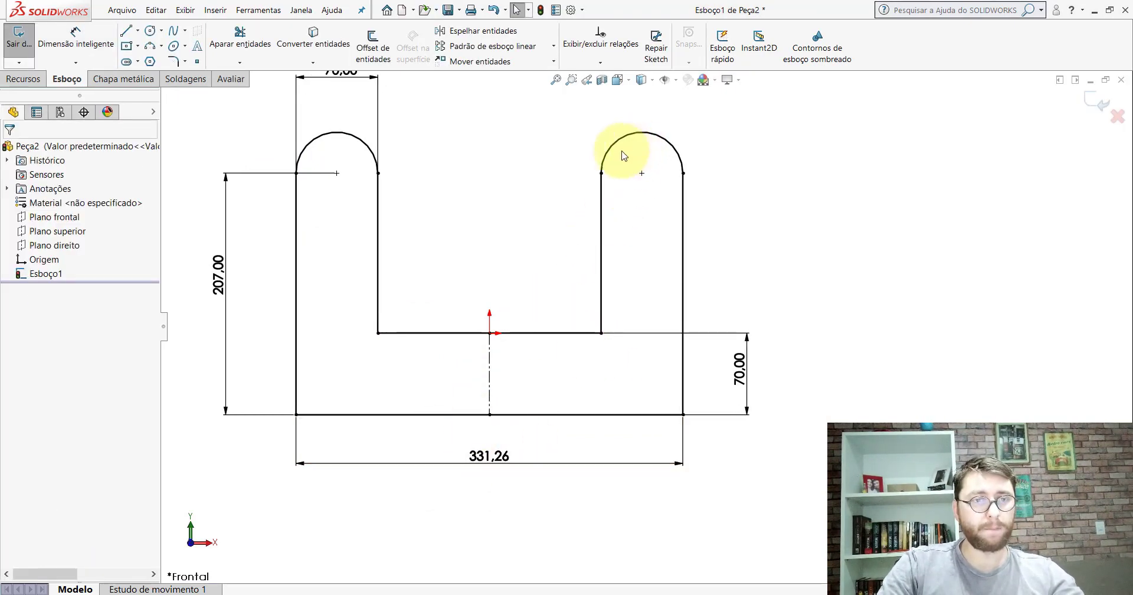
key("f")
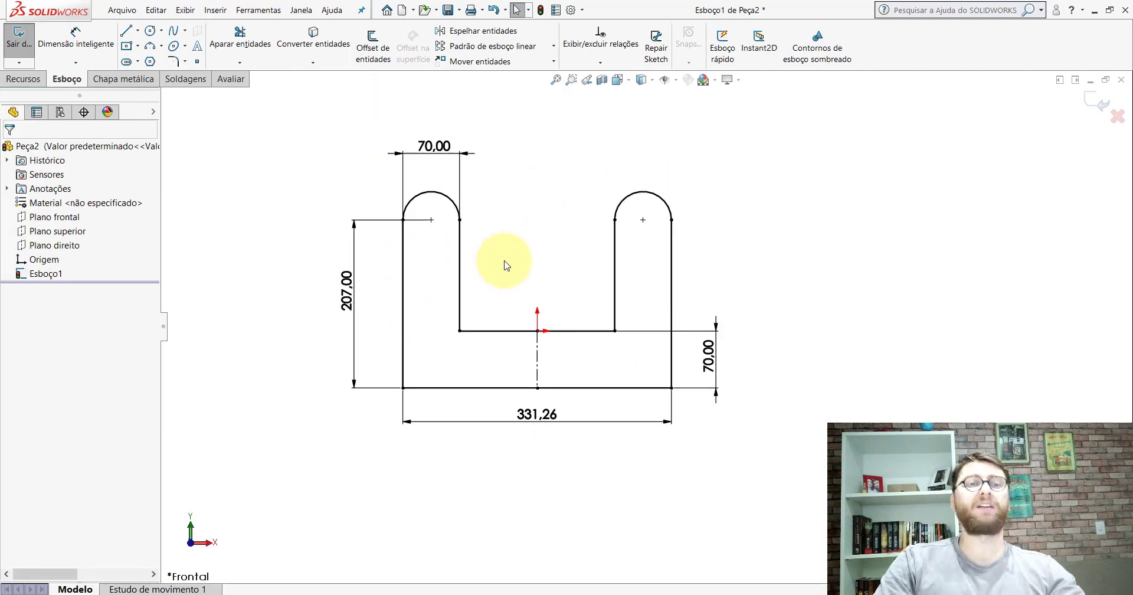
scroll(537, 324, "down", 2)
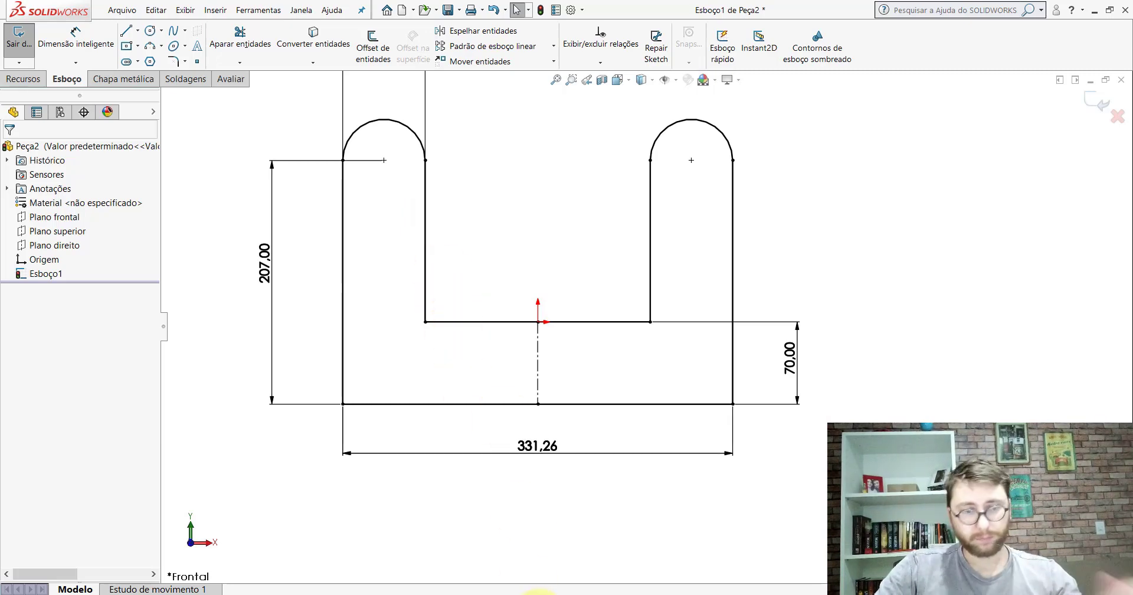
- Measure the upper hole's diameter on the PP-GR(011)2100 reference part
left_click(525, 557)
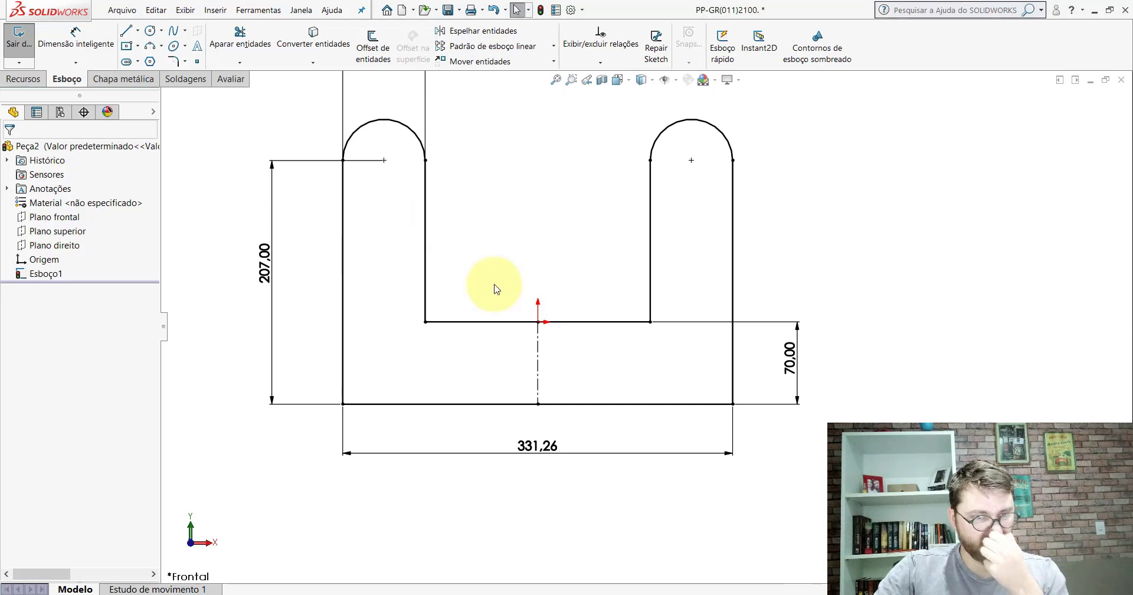
left_click(229, 79)
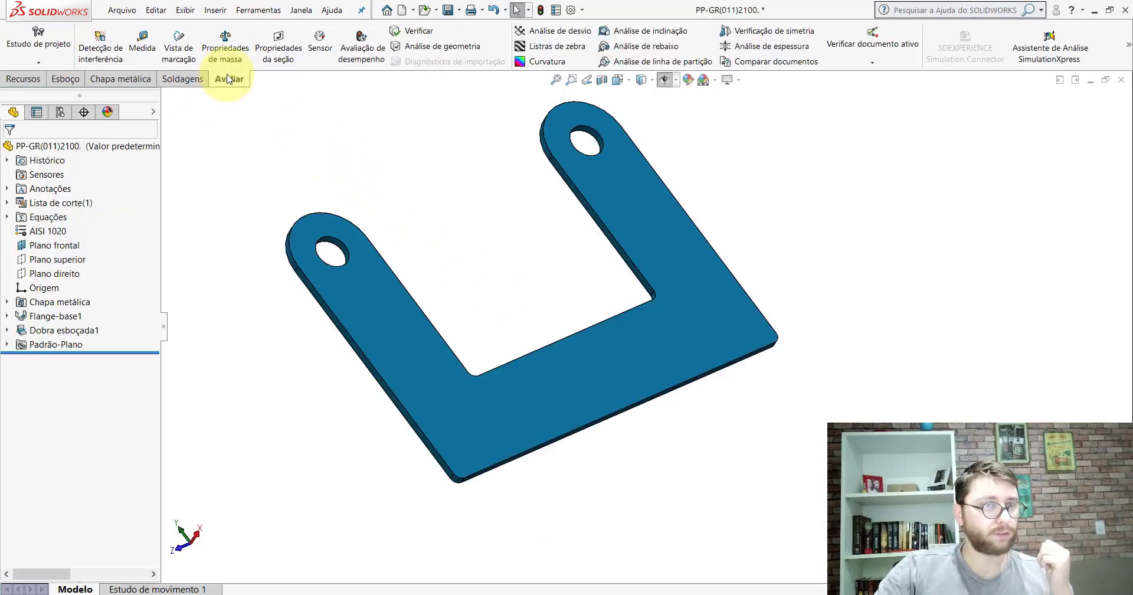
left_click(142, 50)
scroll(590, 144, "down", 2)
left_click(596, 148)
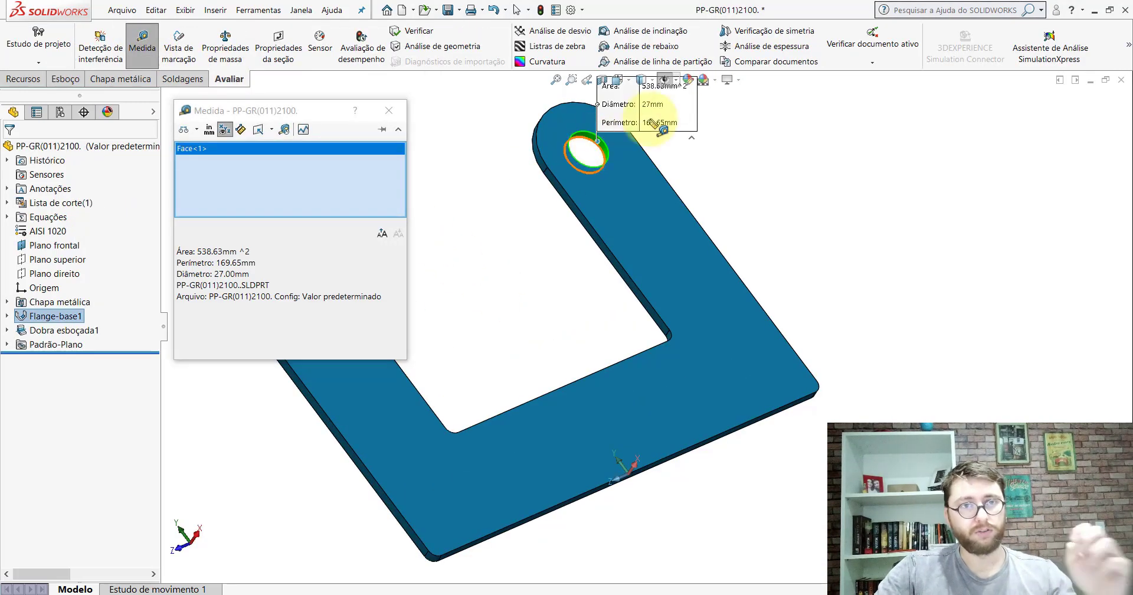
key("Escape")
middle_click(594, 409)
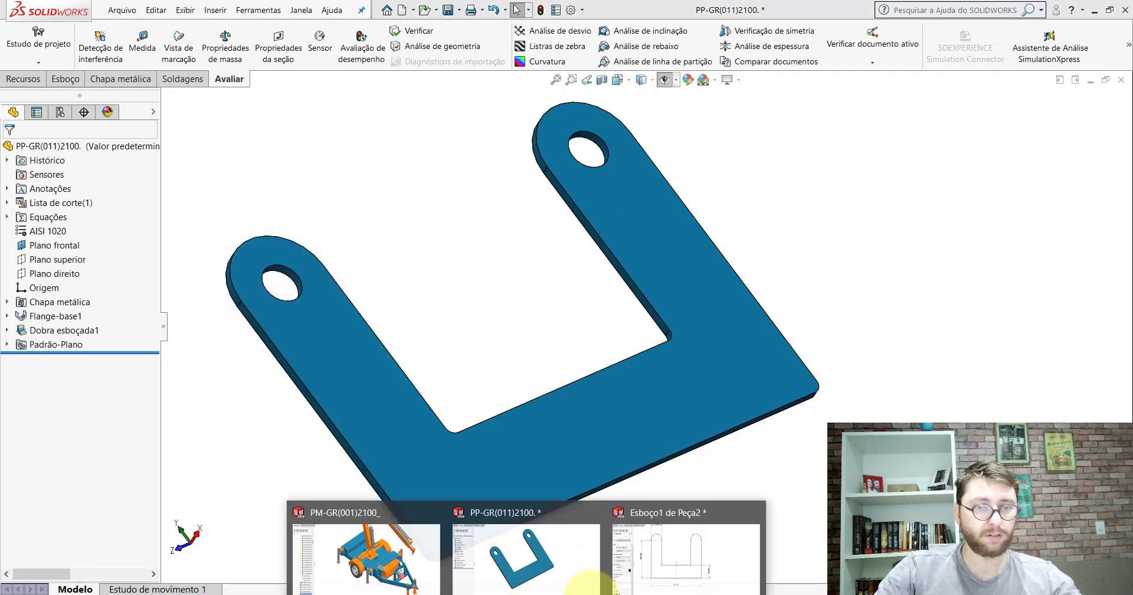
key("ctrl+Tab")
- Draw hole circles centred on the left and right arc centres
left_click(66, 79)
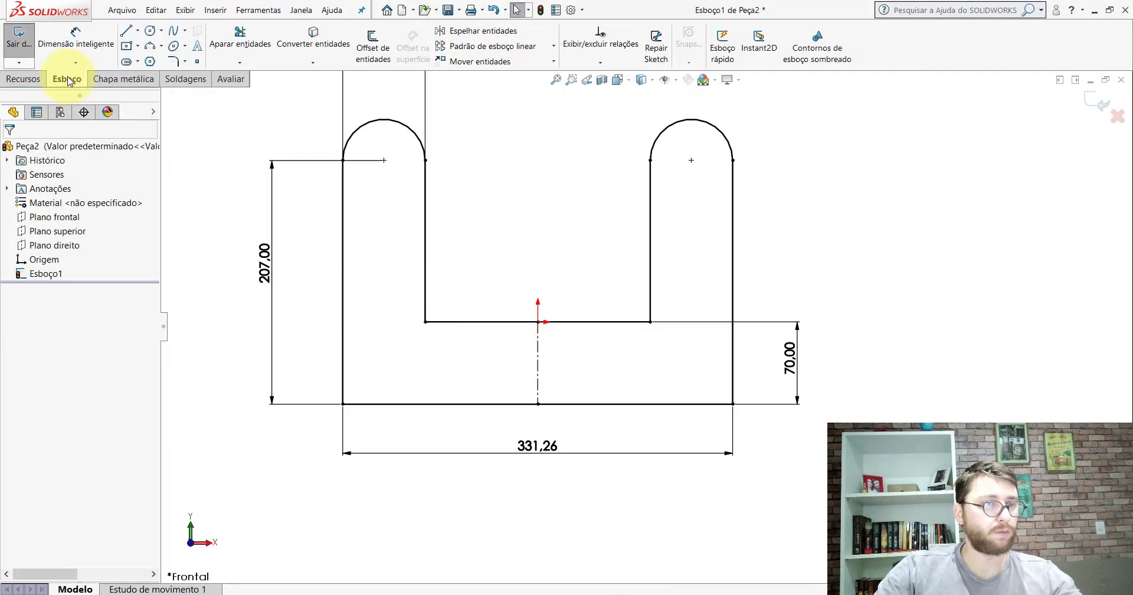
left_click(151, 31)
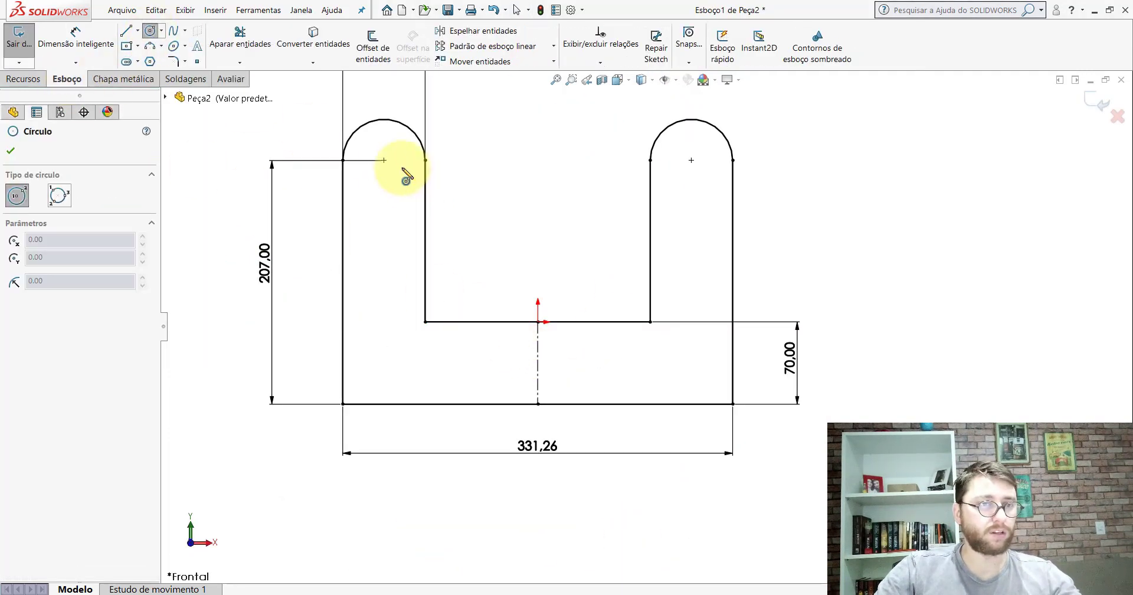
left_click(384, 160)
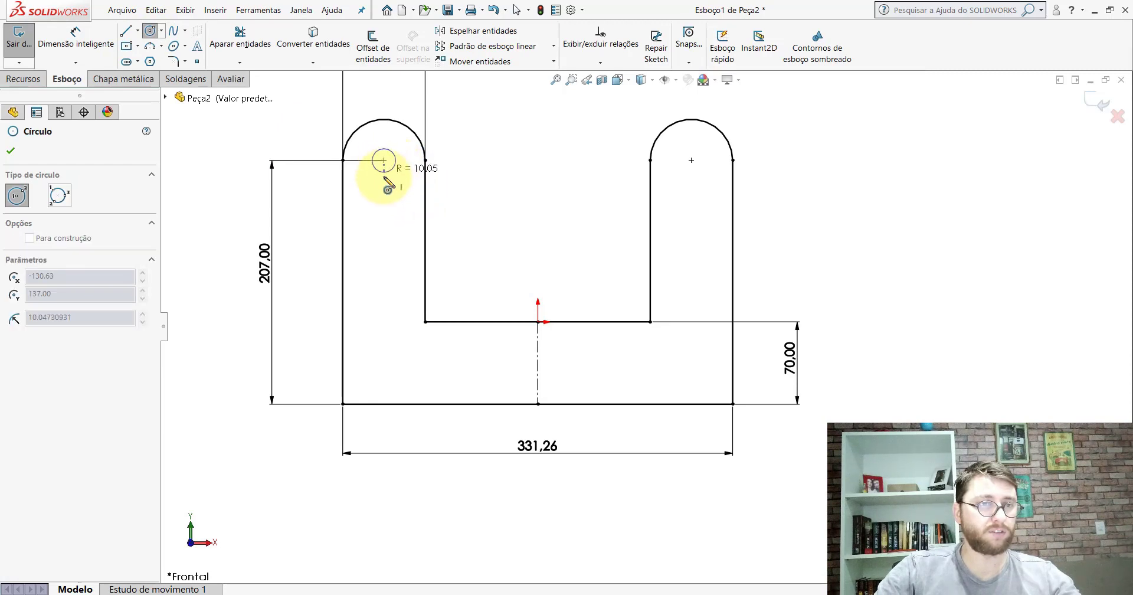
left_click(384, 181)
left_click(691, 160)
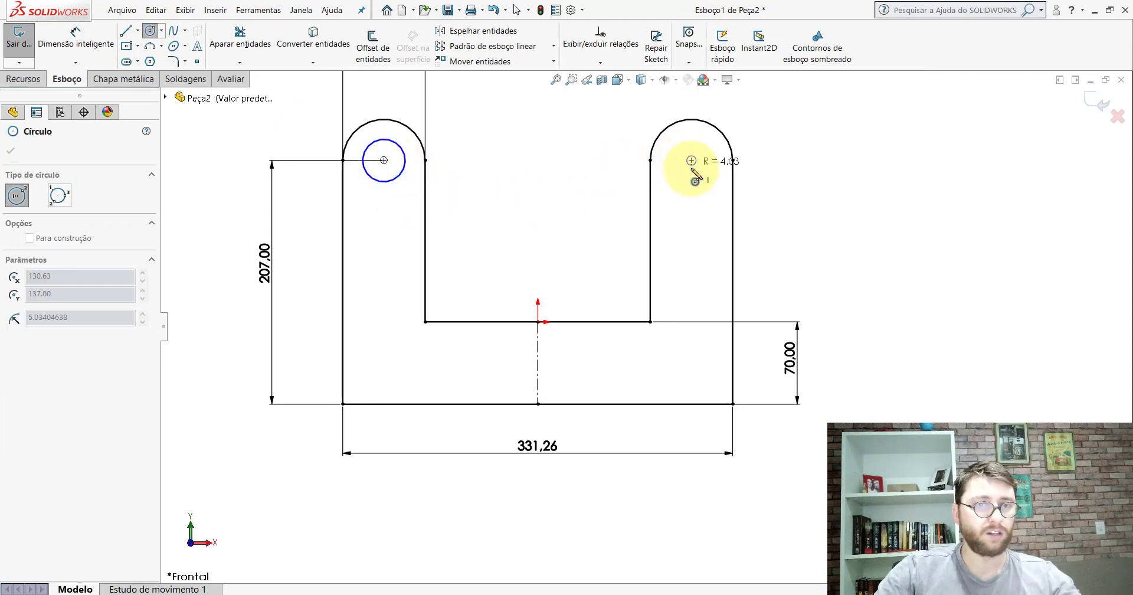
left_click(706, 157)
key("Escape")
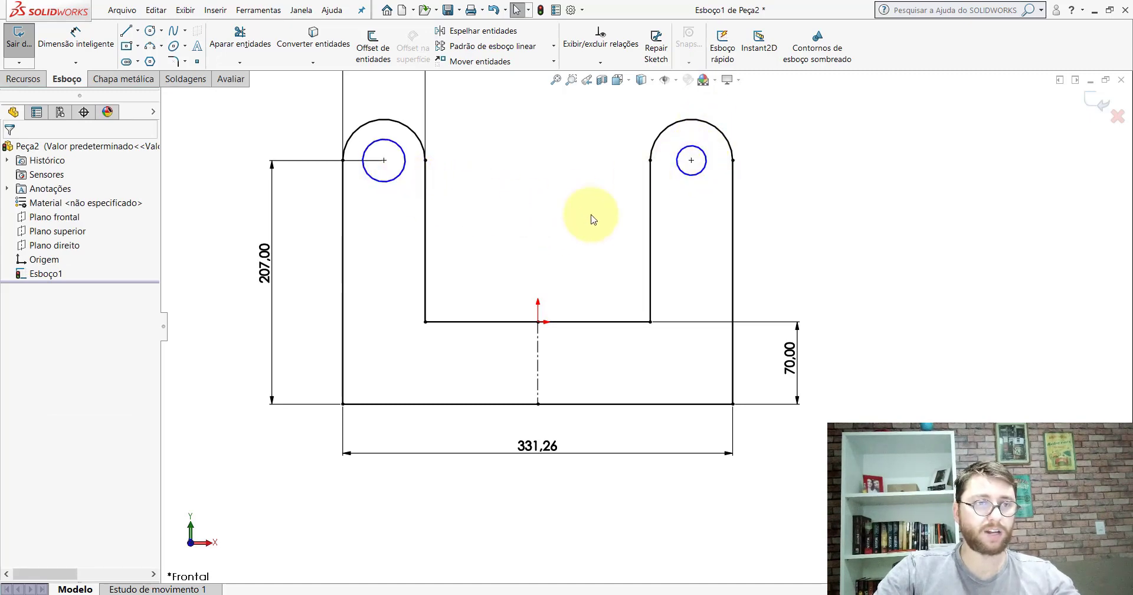
left_click(690, 175)
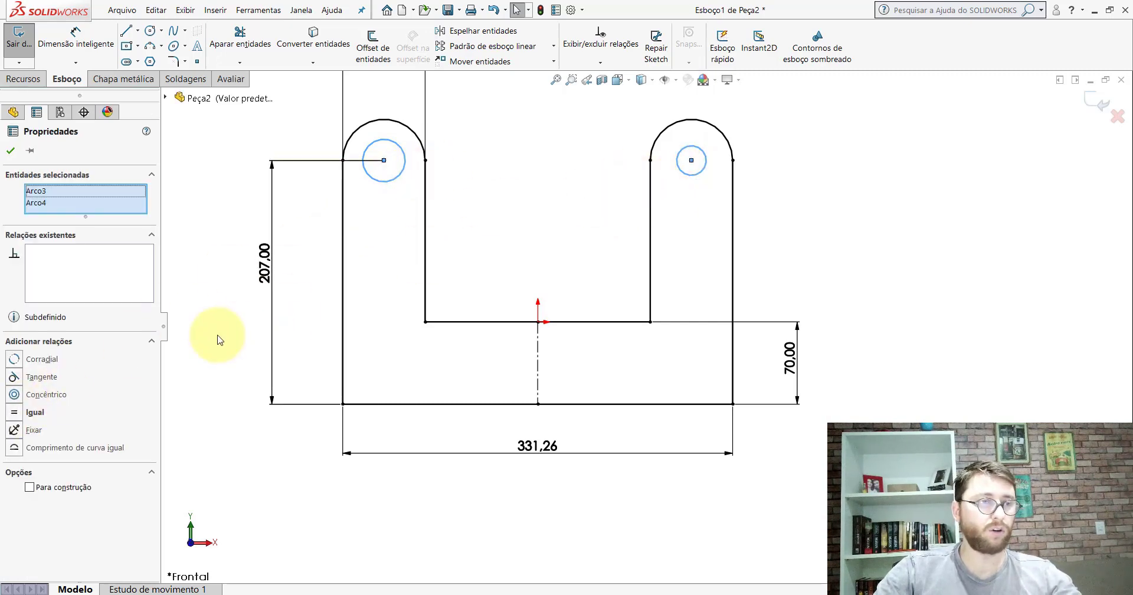
- Dimension the left hole circle's diameter as 27 mm
left_click(13, 150)
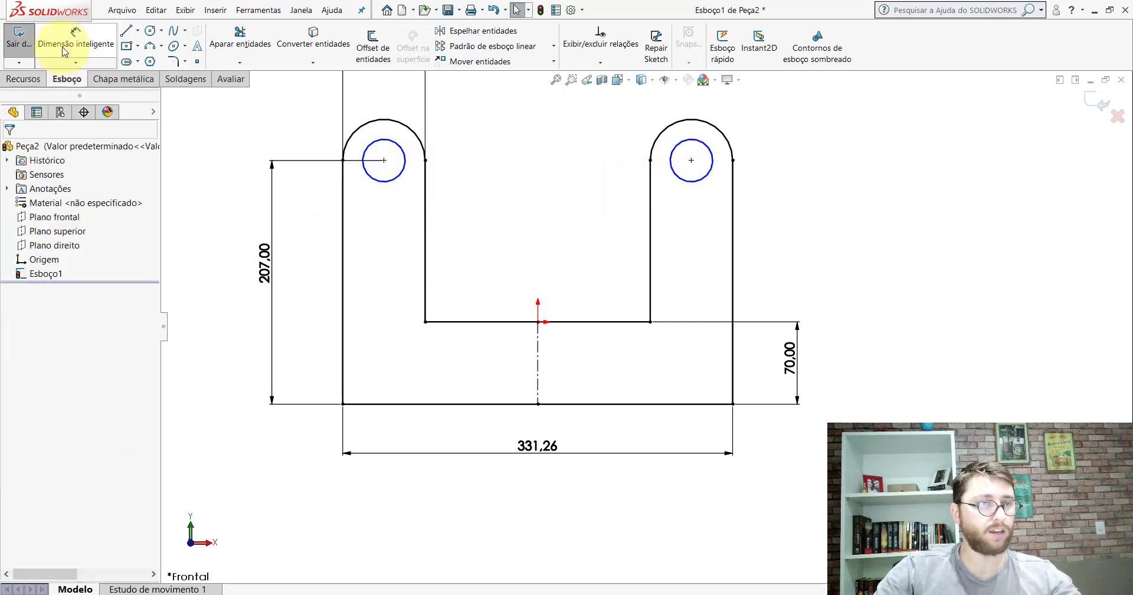
left_click(76, 39)
left_click(406, 154)
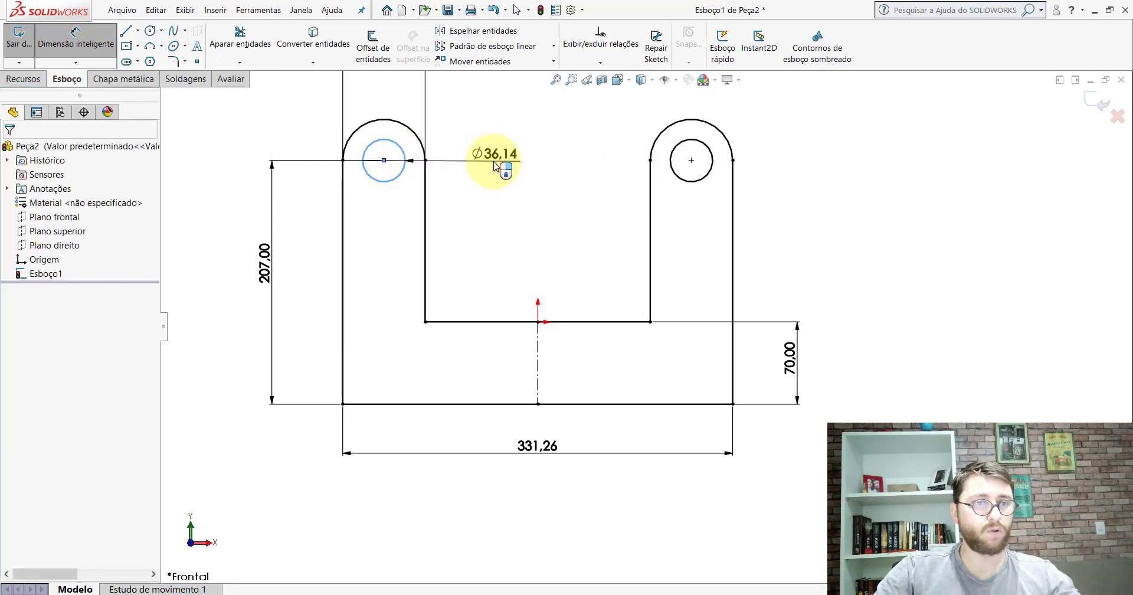
left_click(494, 167)
key("Return")
type("27")
key("Return")
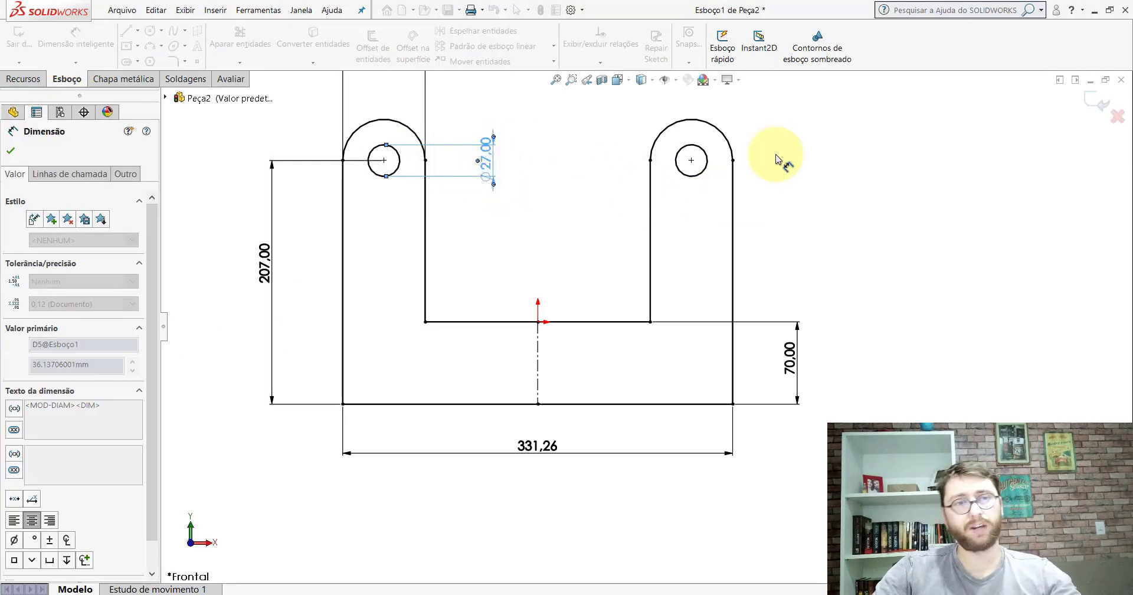
key("Escape")
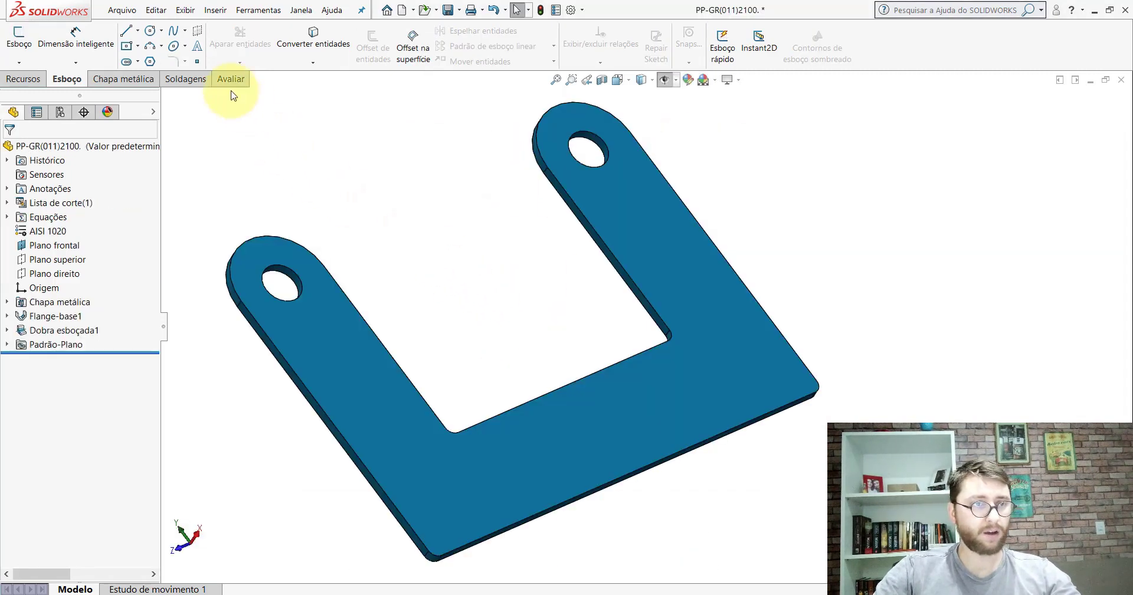
- Measure the reference part's corner fillet faces to read the 6.2 mm radius
left_click(230, 81)
left_click(142, 41)
scroll(488, 467, "down", 5)
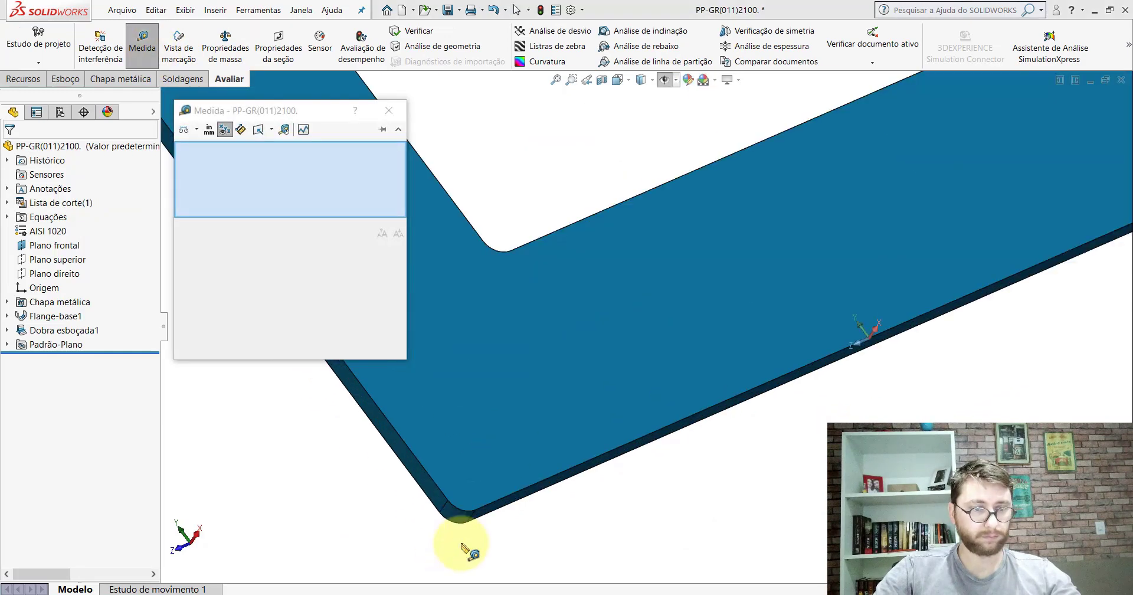
scroll(462, 545, "down", 2)
left_click(469, 481)
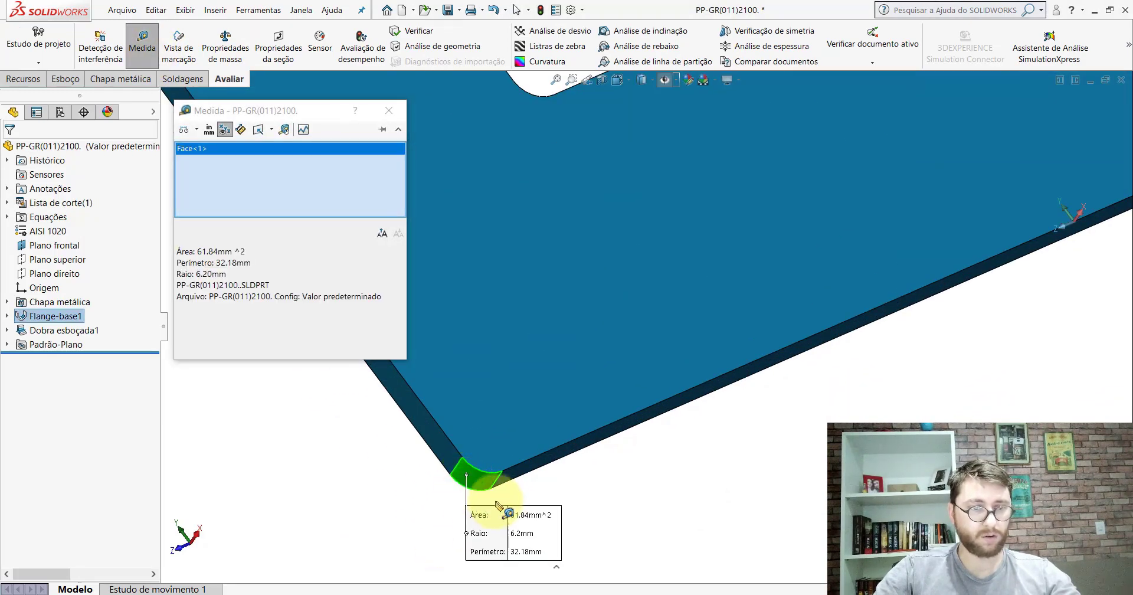
scroll(543, 465, "up", 4)
left_click(753, 404)
scroll(855, 145, "down", 4)
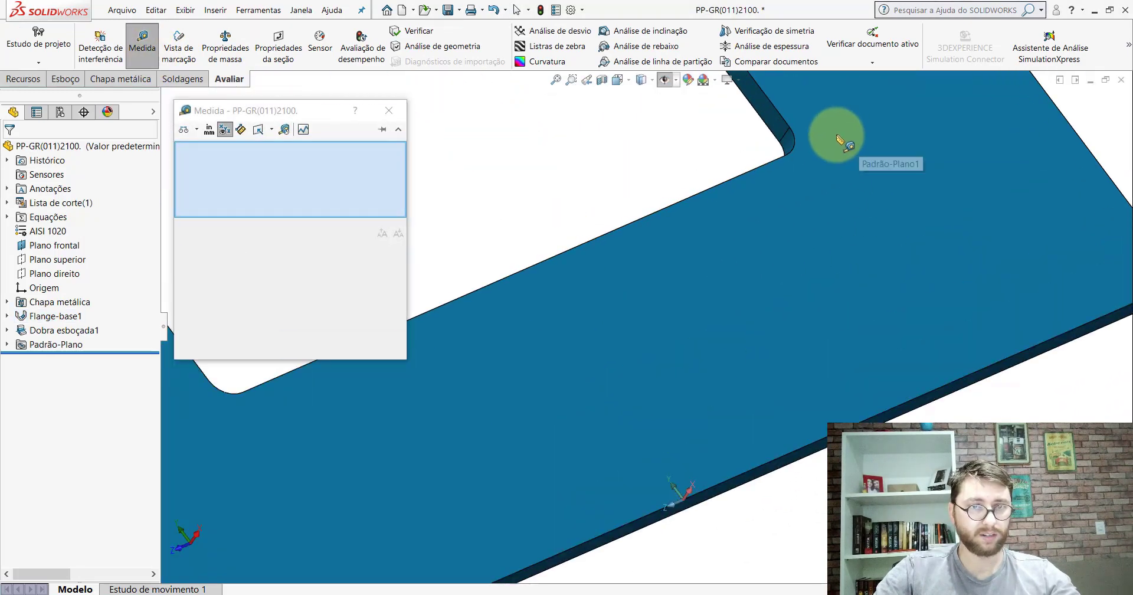
left_click(782, 141)
scroll(770, 171, "up", 2)
key("f")
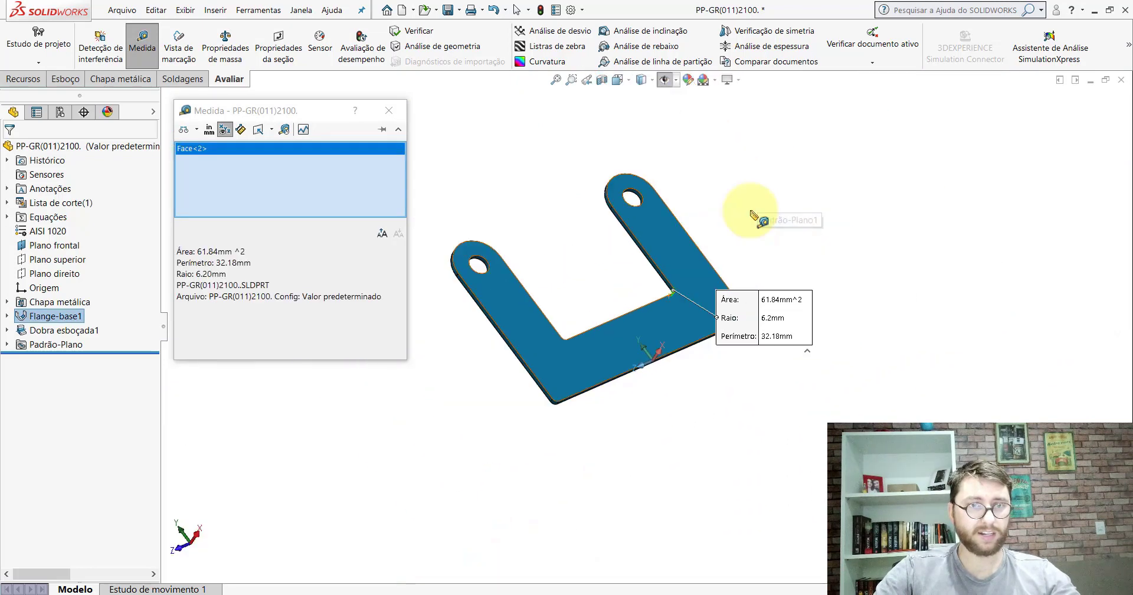
key("Escape")
- In the sketch, fillet the bottom-left and bottom-right outer corners at 6.20 mm, accepting warnings
left_click(684, 548)
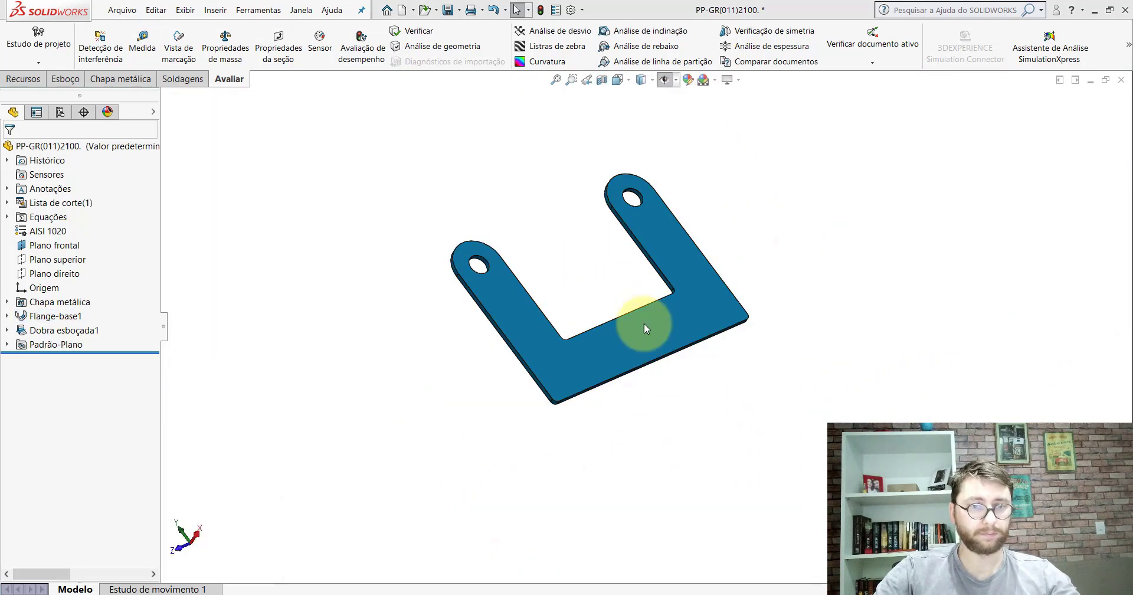
left_click(66, 79)
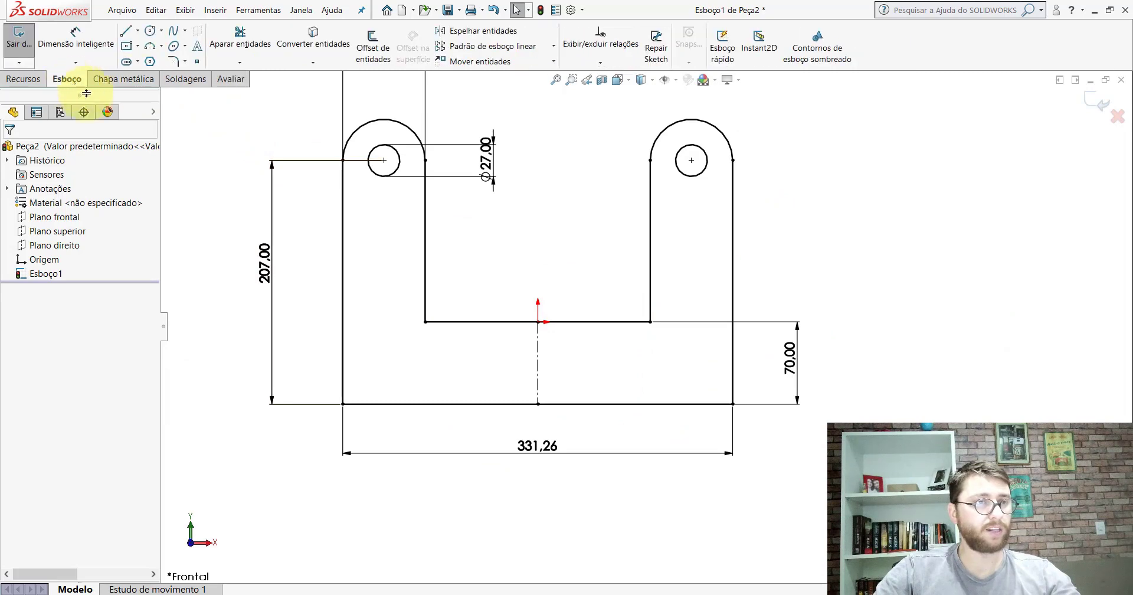
left_click(173, 61)
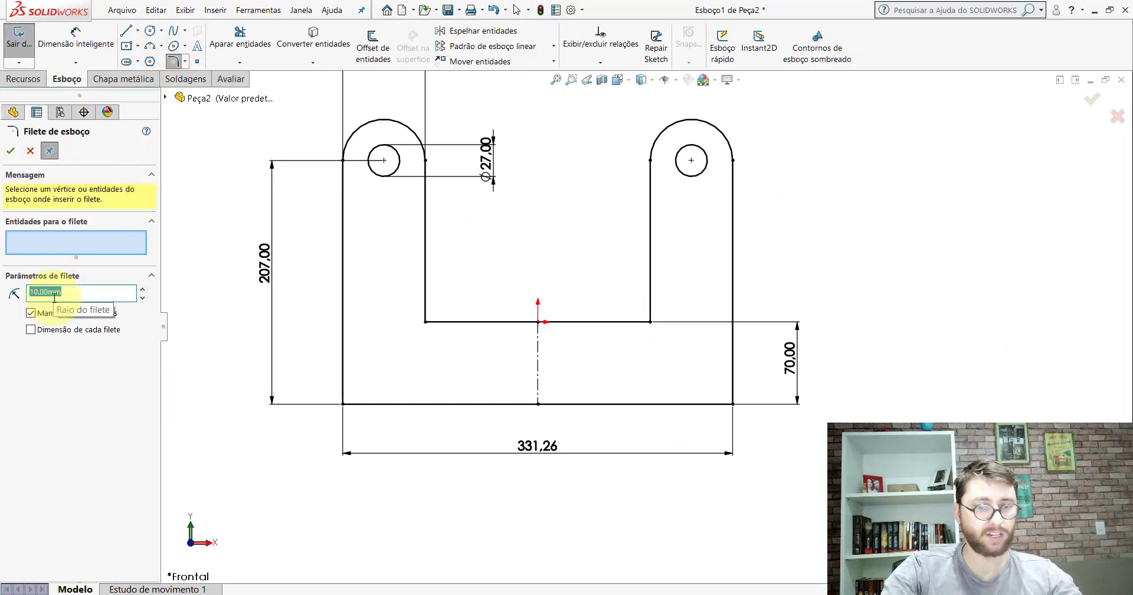
type("6")
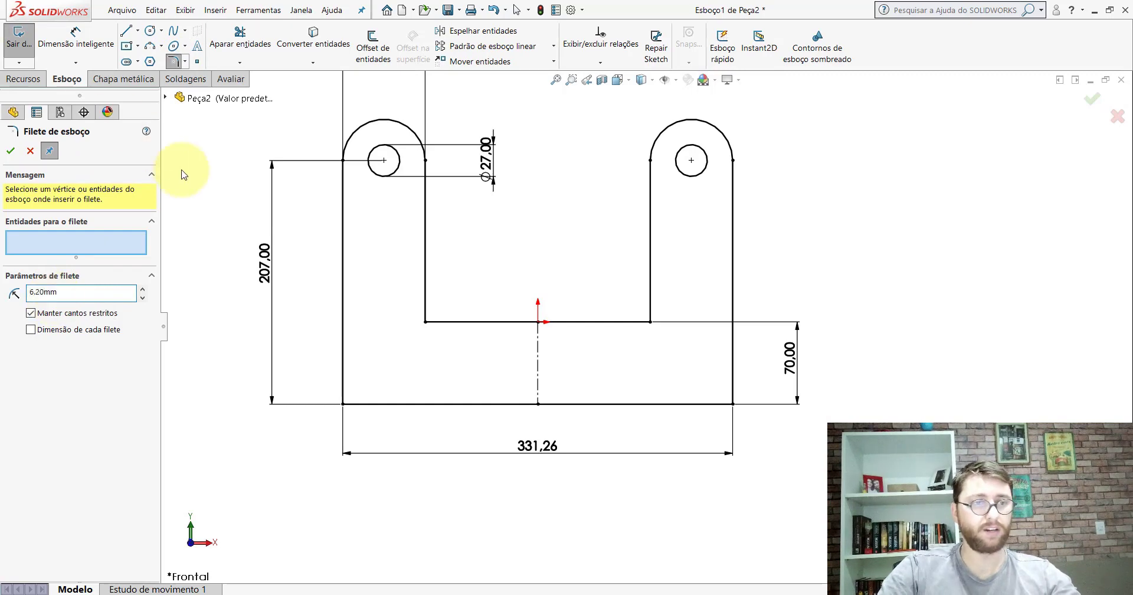
left_click(344, 404)
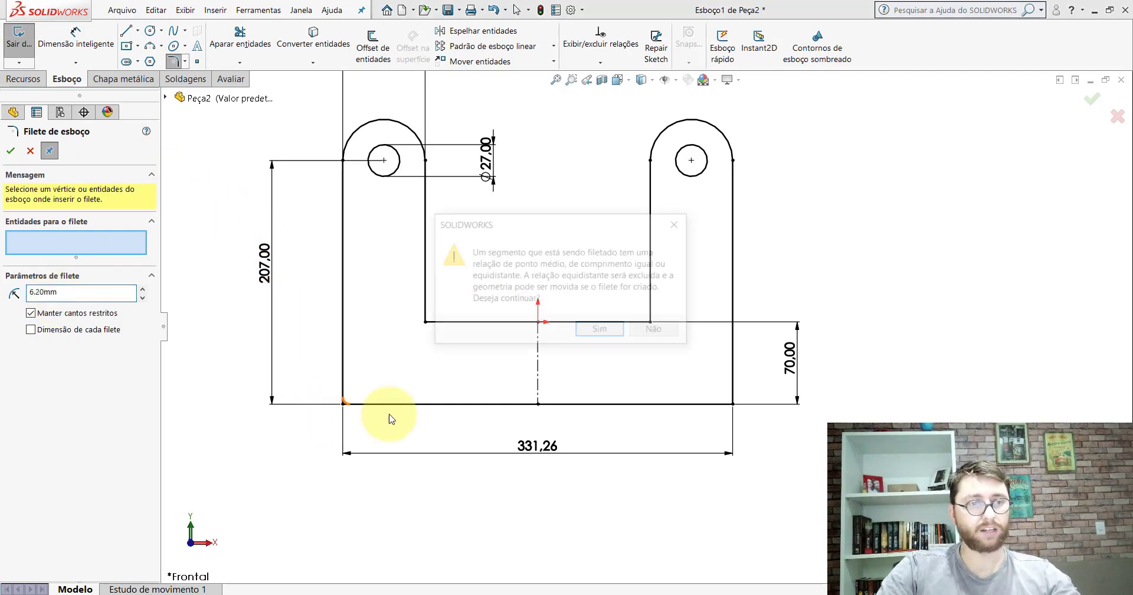
left_click(599, 332)
left_click(732, 404)
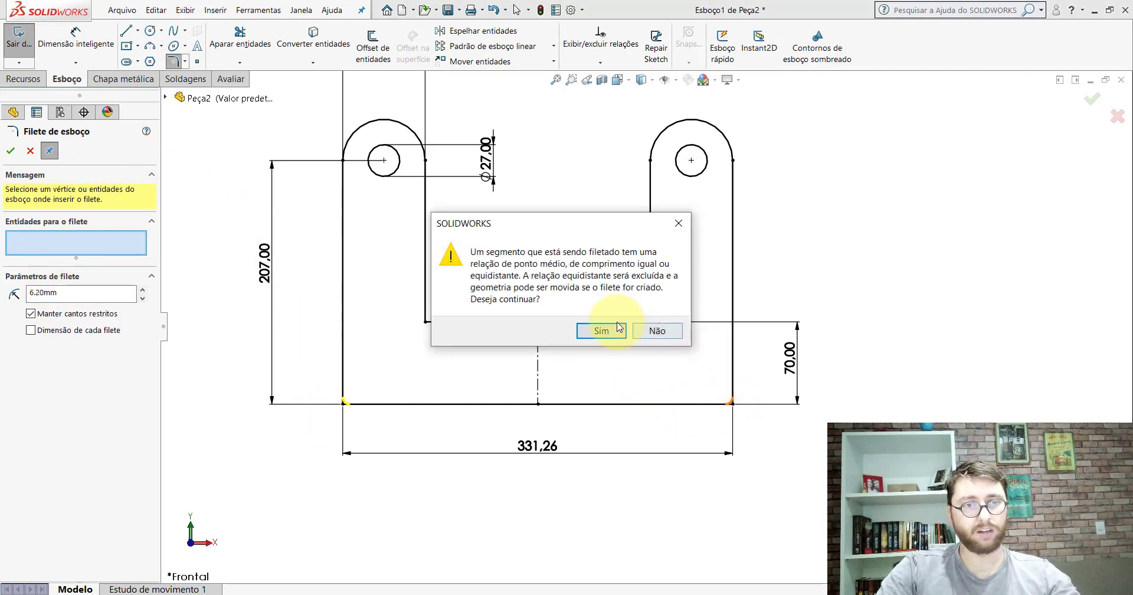
left_click(619, 336)
- Fillet the right and left inner corners at 6.20 mm and apply all four fillets
left_click(651, 321)
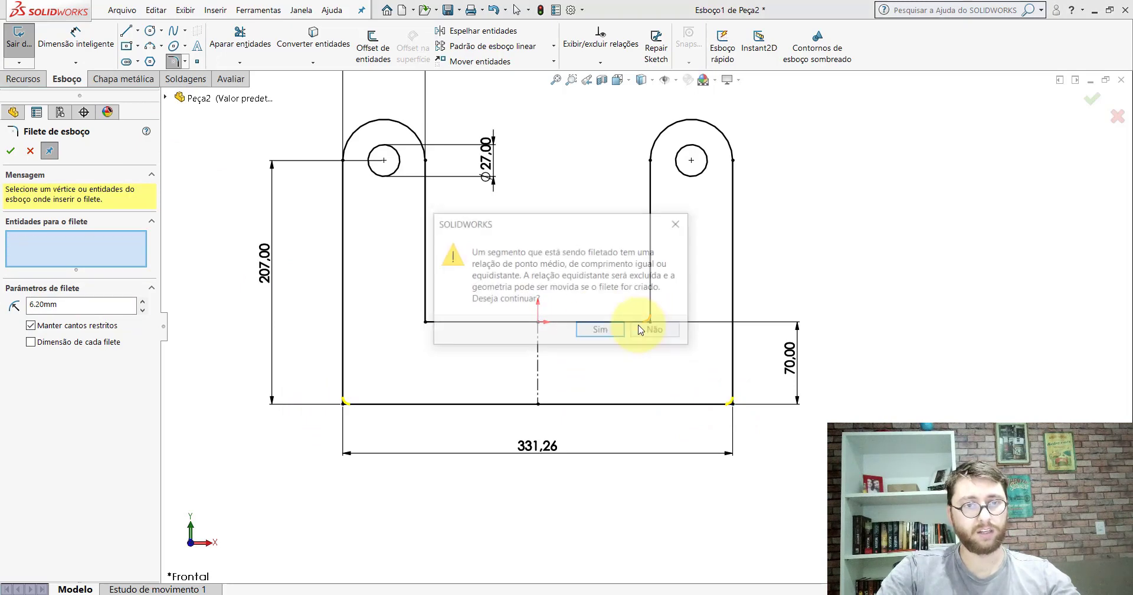
left_click(600, 331)
left_click(427, 322)
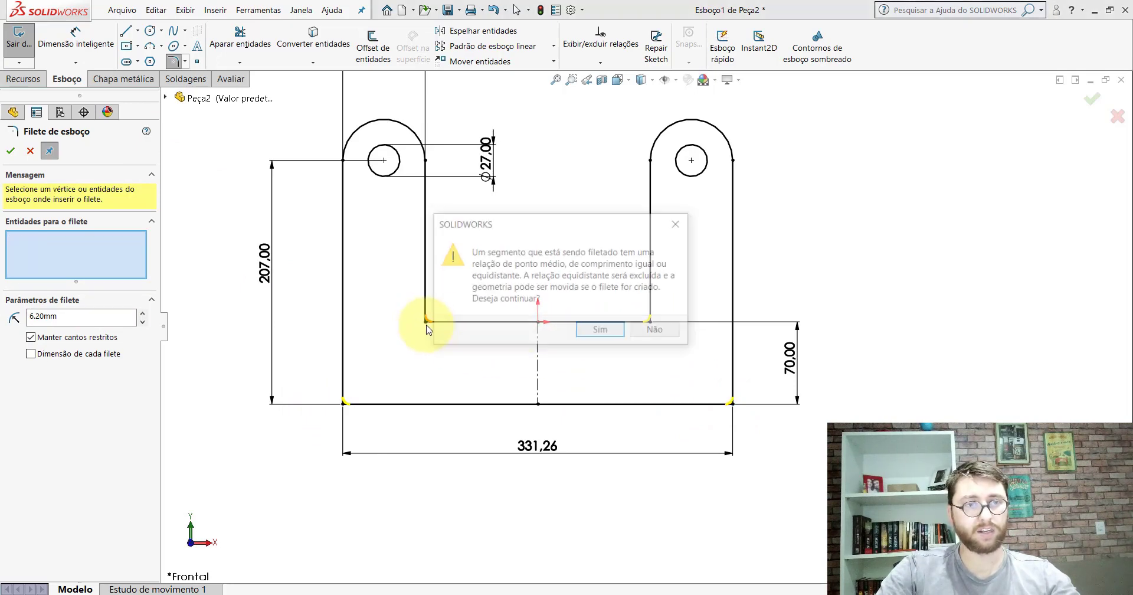
left_click(588, 333)
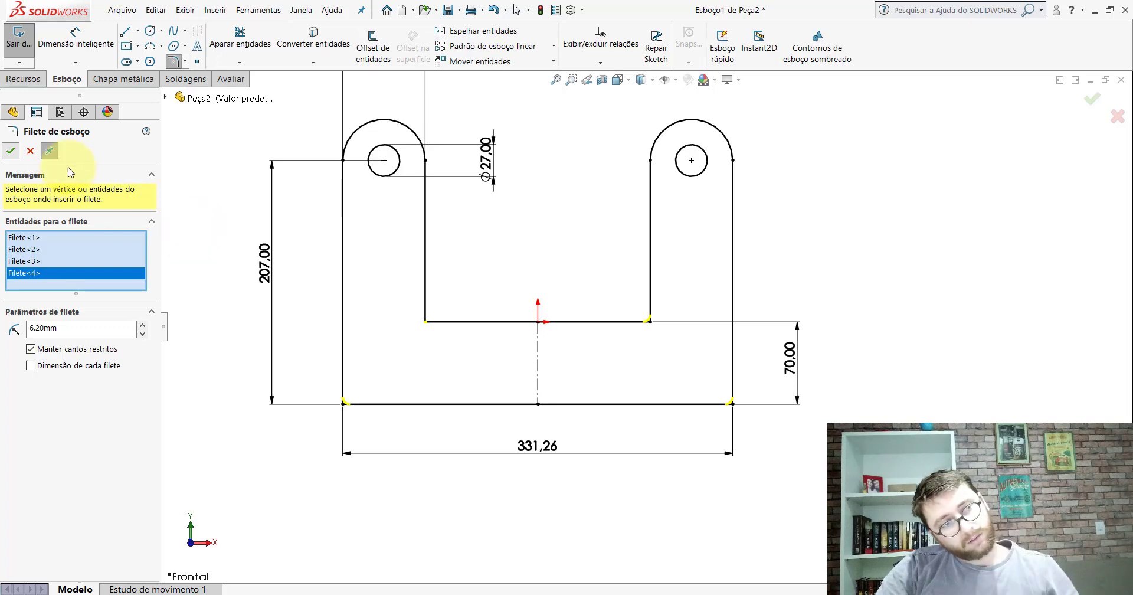
left_click(10, 150)
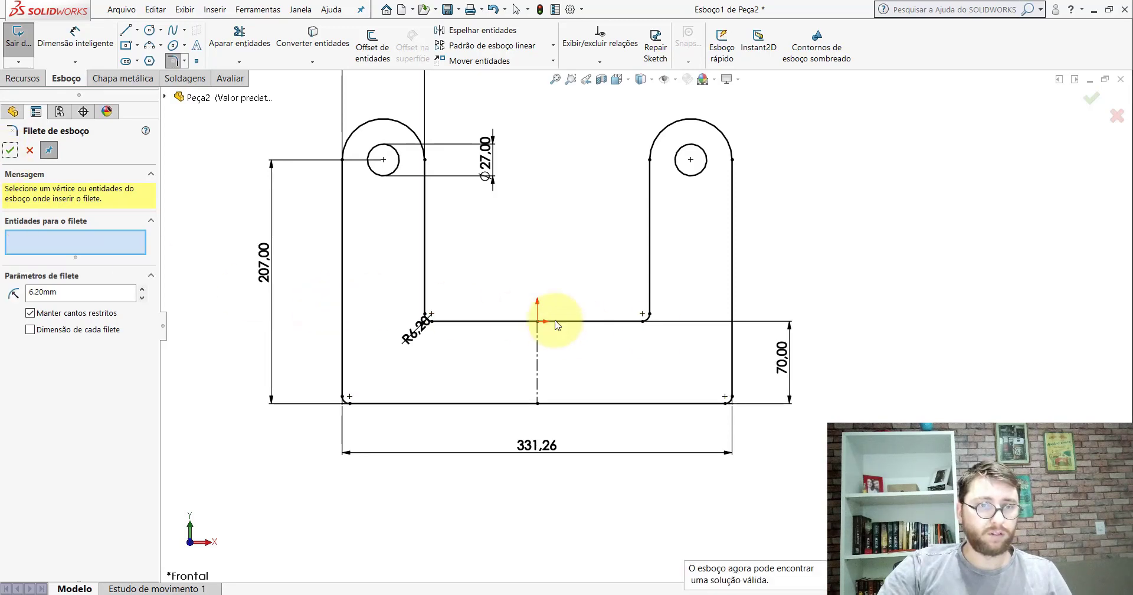
left_click(30, 151)
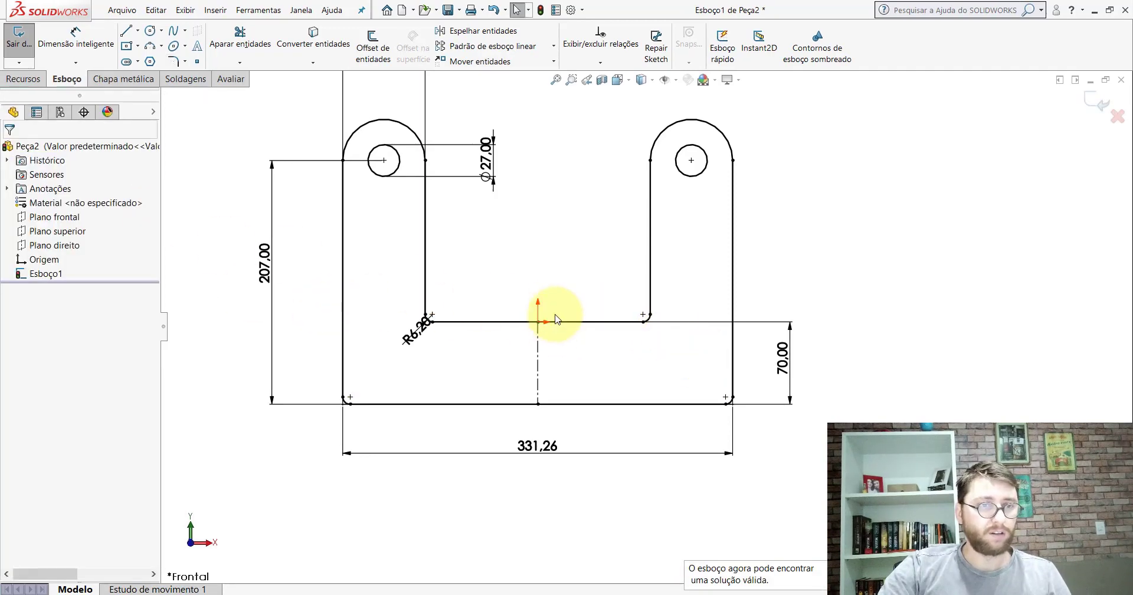
left_click(399, 363)
left_click(608, 339)
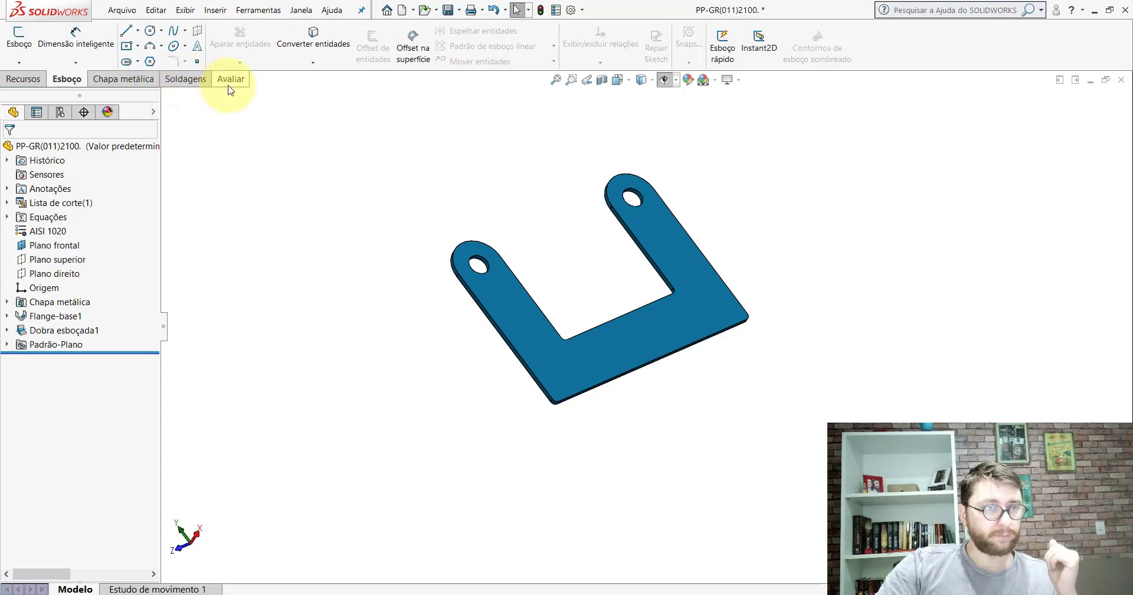
left_click(229, 79)
left_click(663, 330)
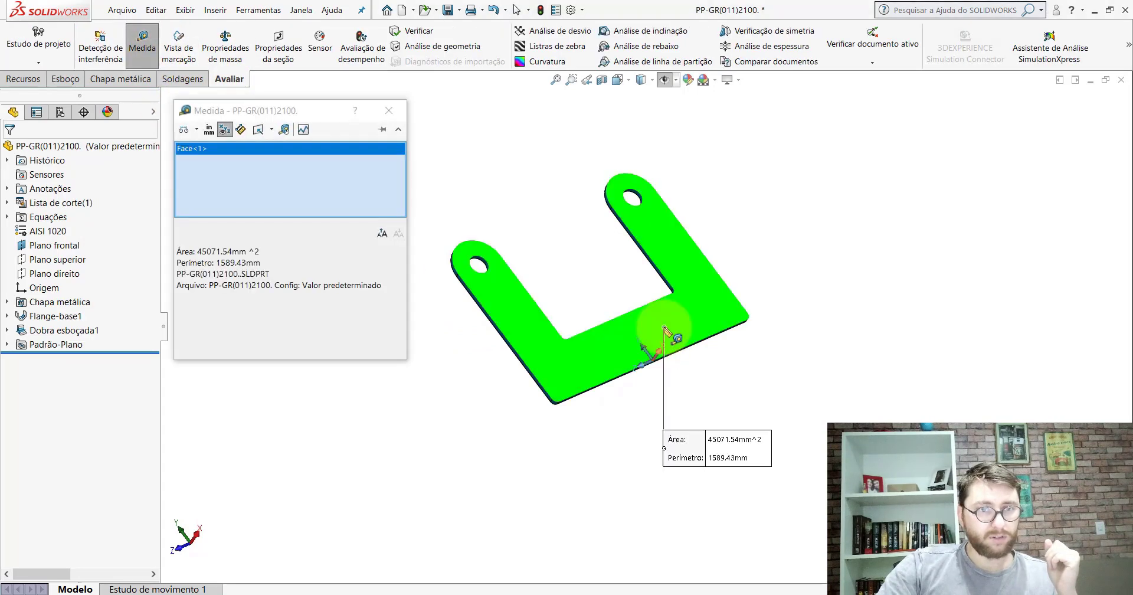
left_click(685, 302)
key("ctrl+4")
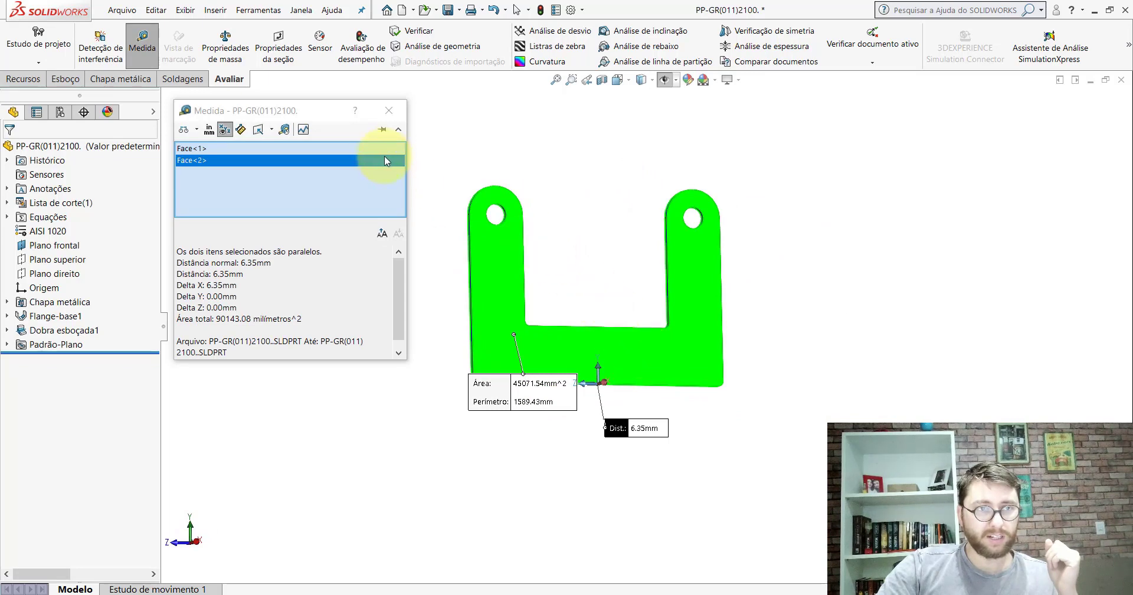
left_click(388, 110)
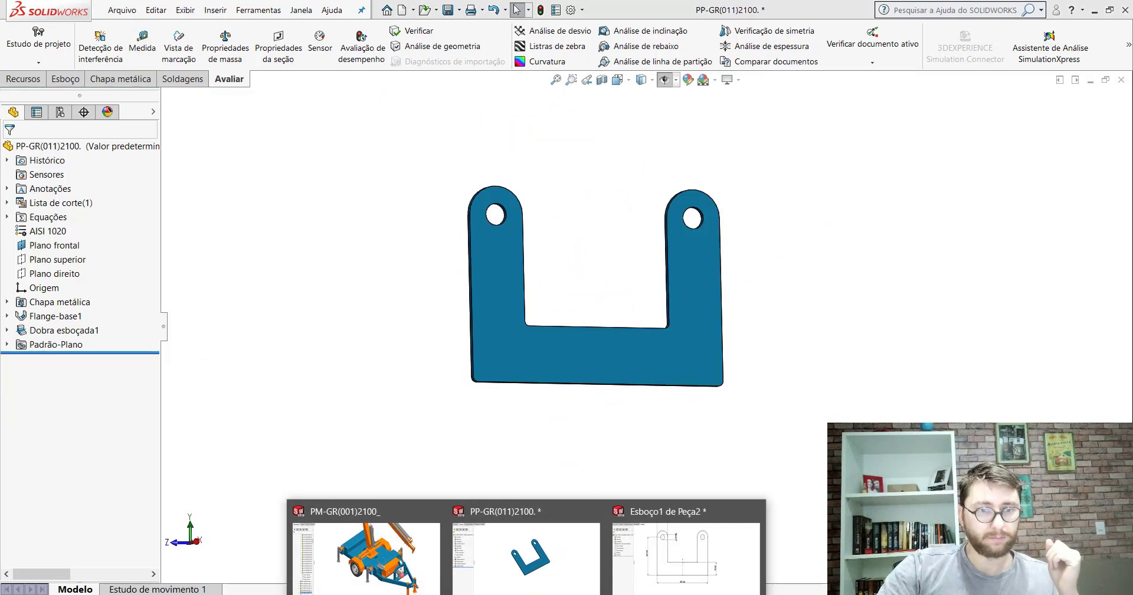
left_click(644, 548)
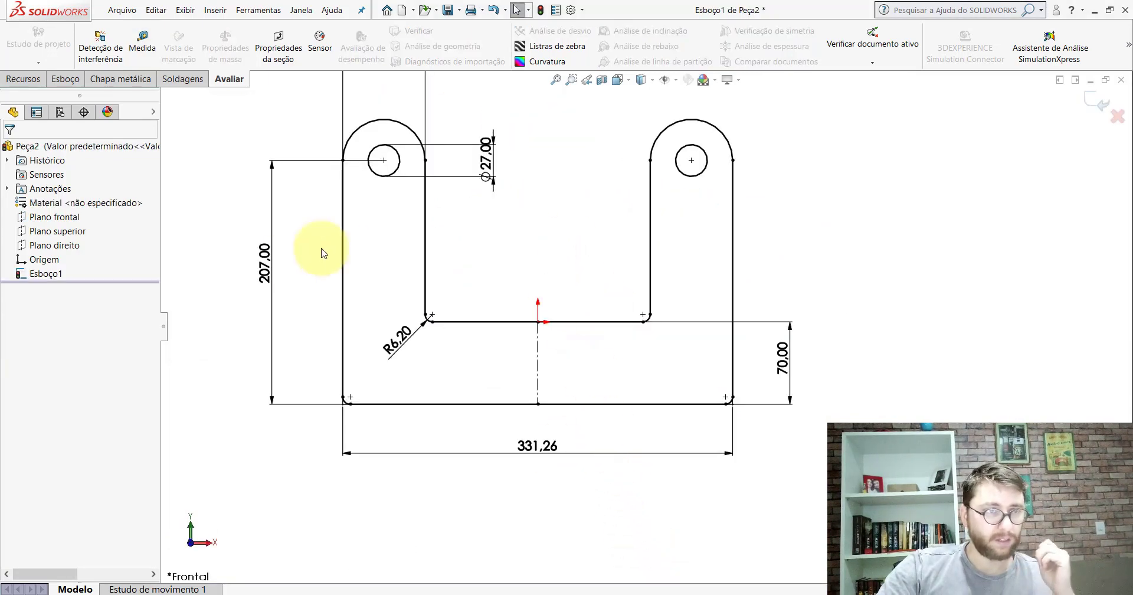
left_click(121, 79)
- Turn the sketch into a 6.35 mm thick sheet-metal base flange
left_click(35, 43)
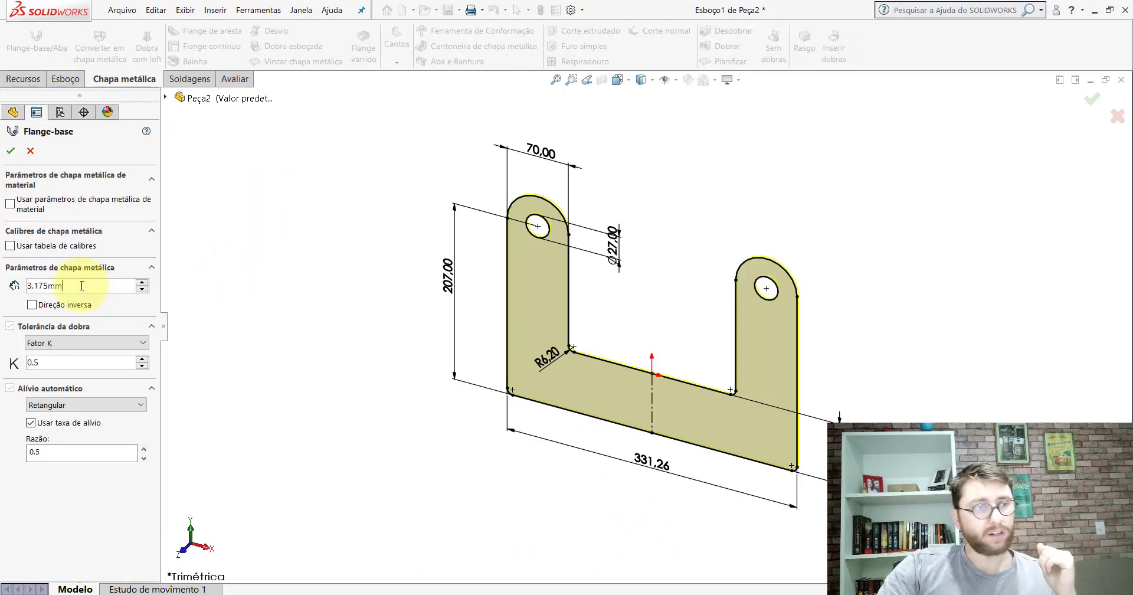
double_click(81, 286)
type("6,35")
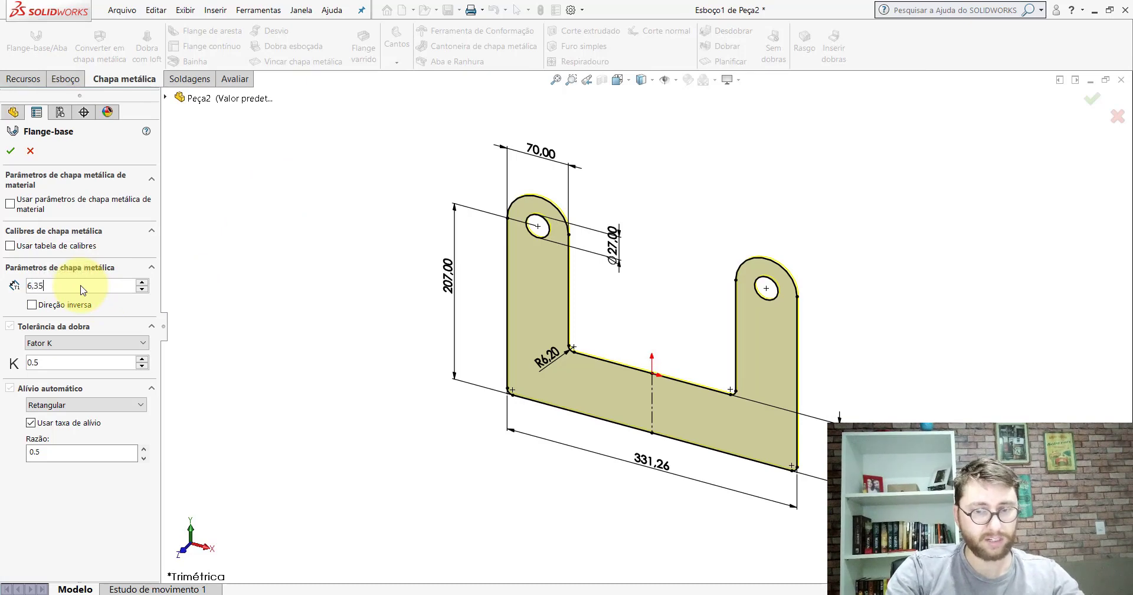
key("Return")
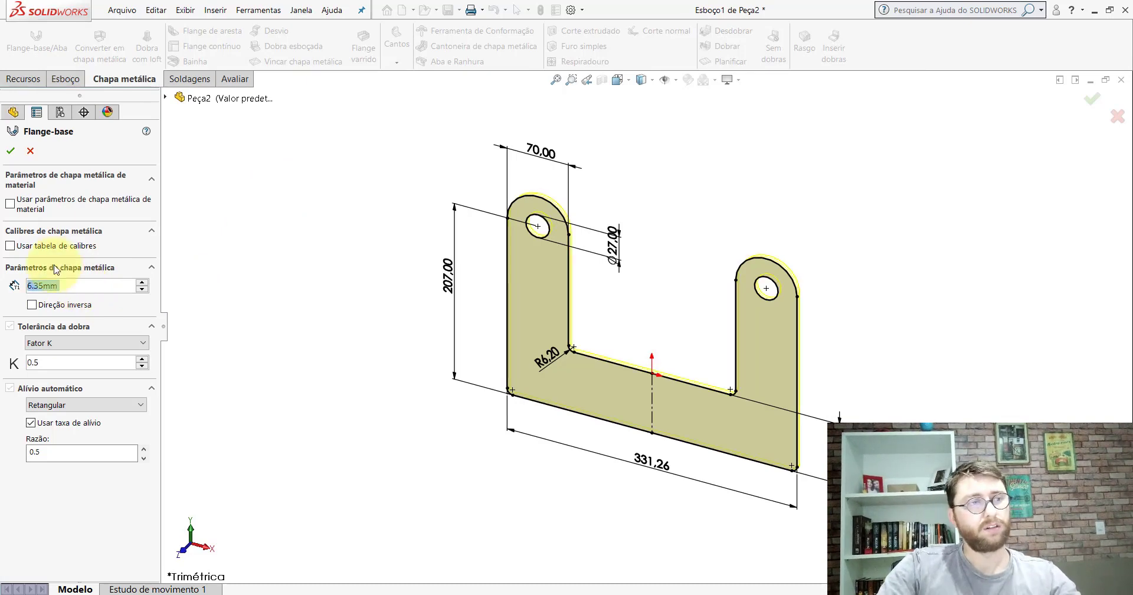
left_click(10, 150)
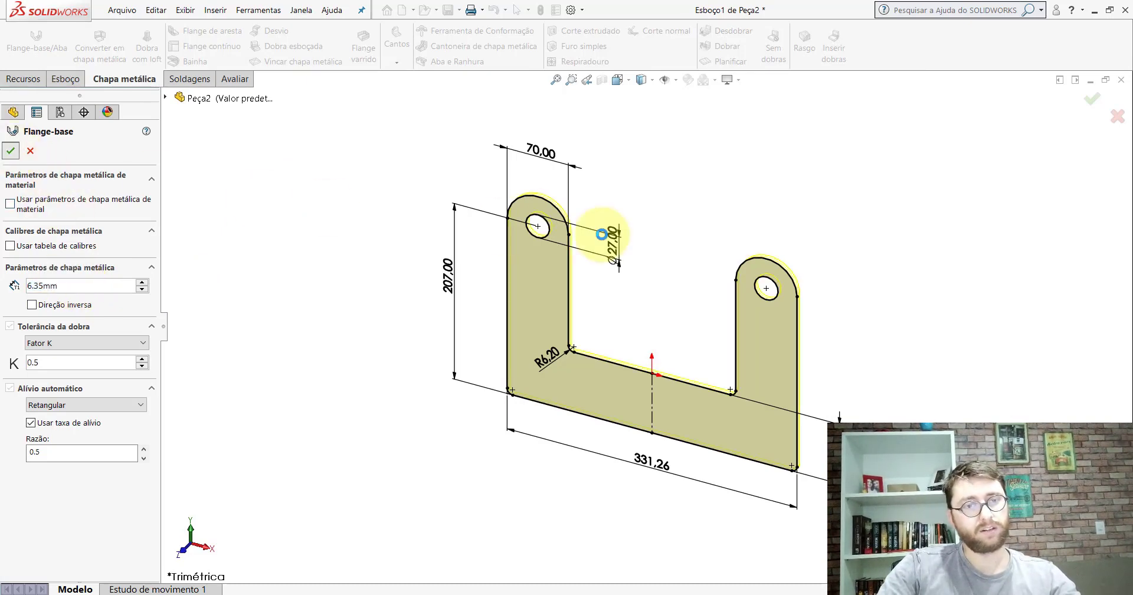
left_click(613, 190)
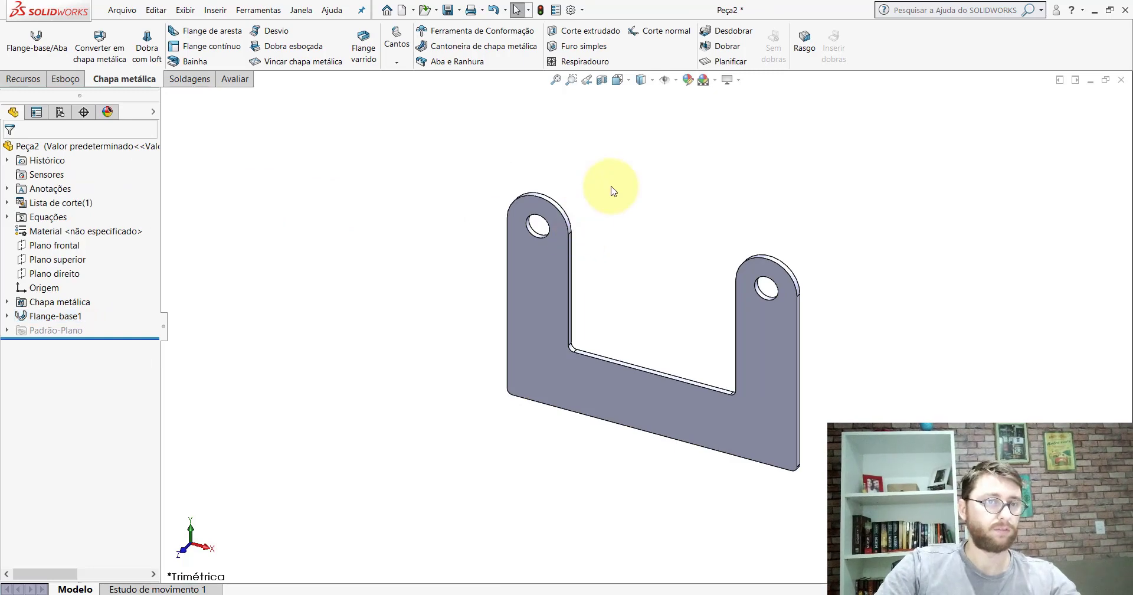
- Give the whole Peça2 part a dark blue appearance
right_click(50, 234)
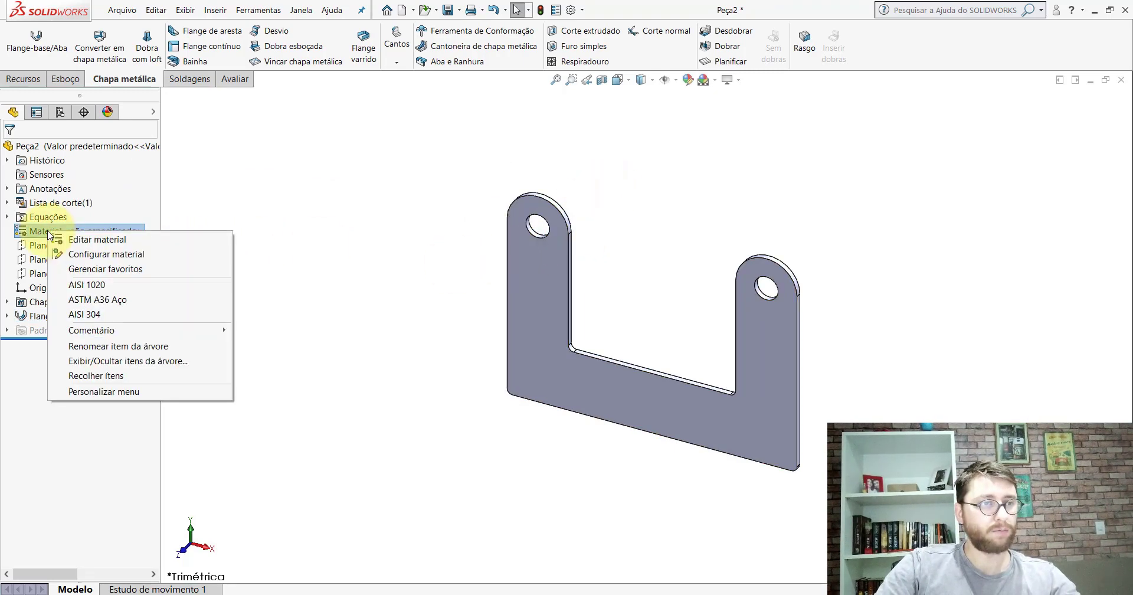
key("Escape")
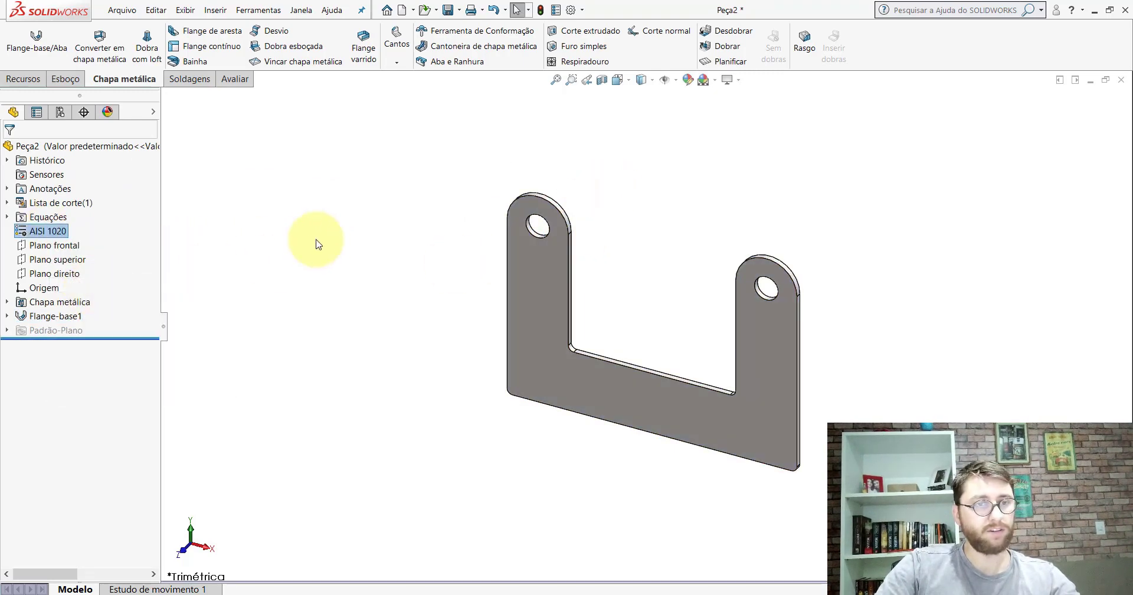
right_click(27, 146)
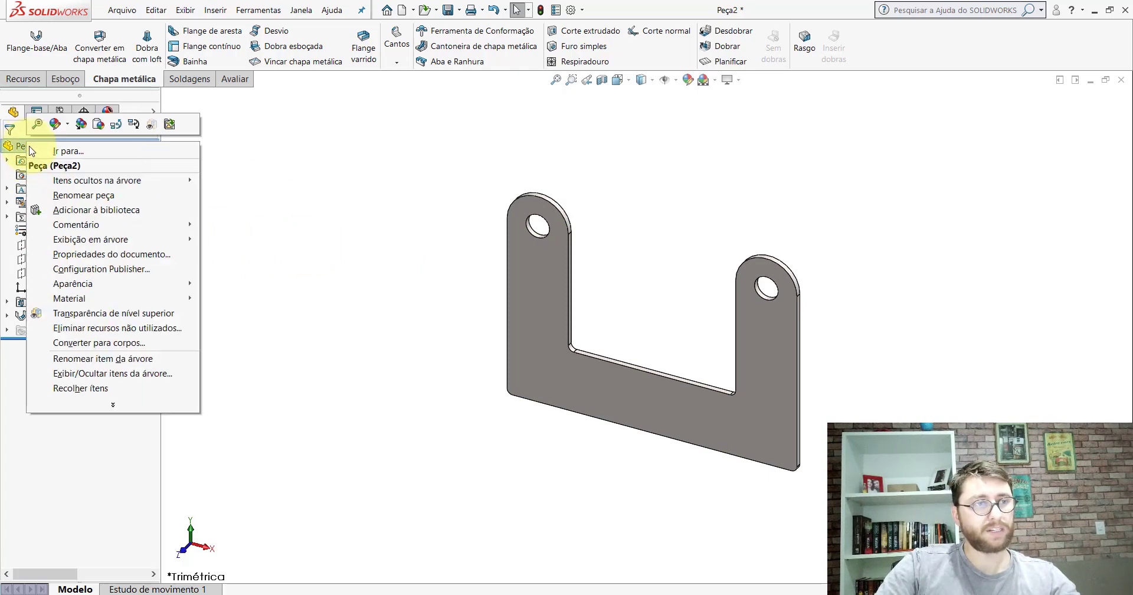
left_click(98, 125)
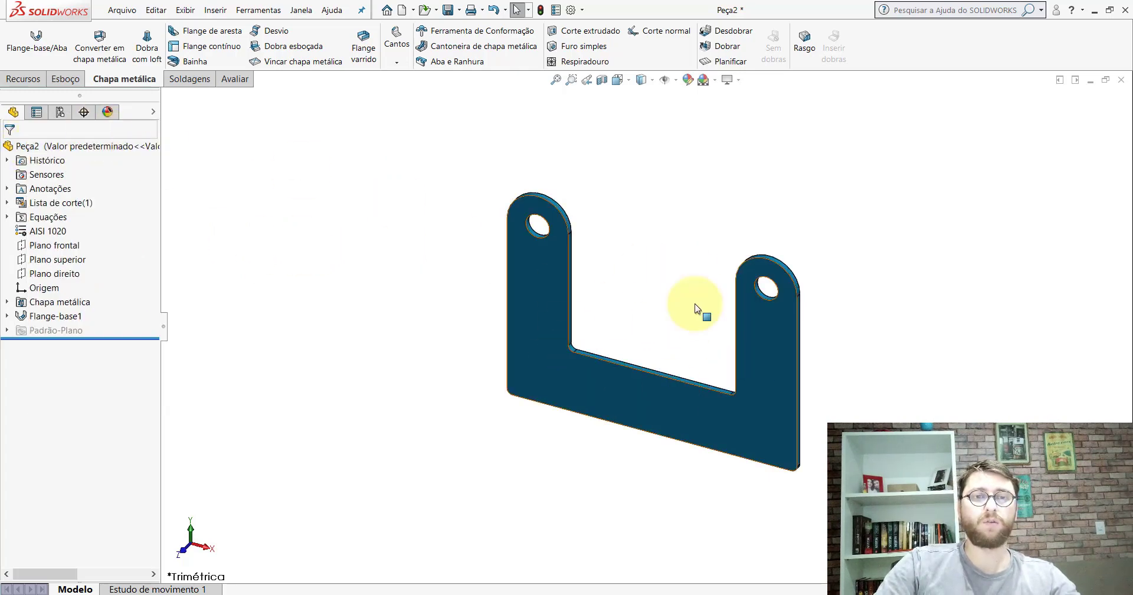
- Show Peça2 in isometric view, then switch to the PP-GR(011)2100 part
left_click(618, 80)
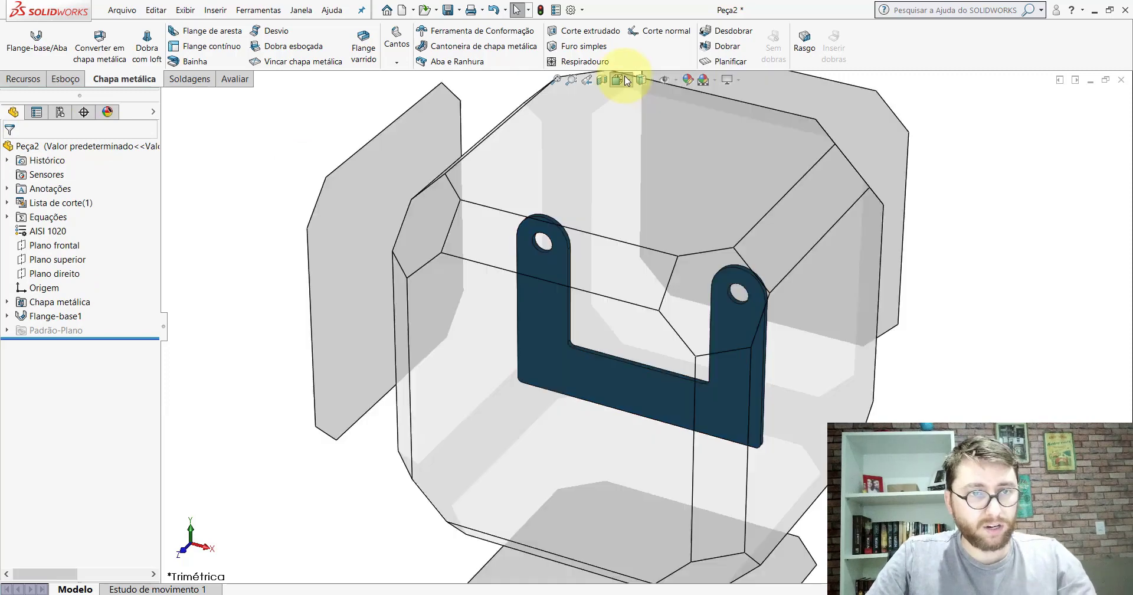
left_click(676, 108)
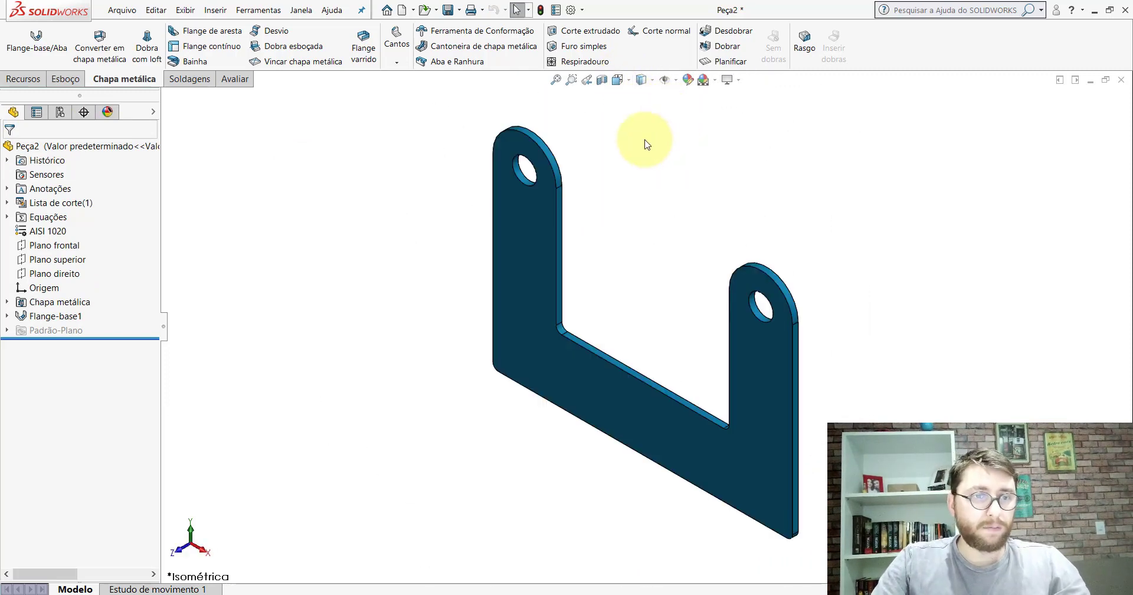
left_click(517, 559)
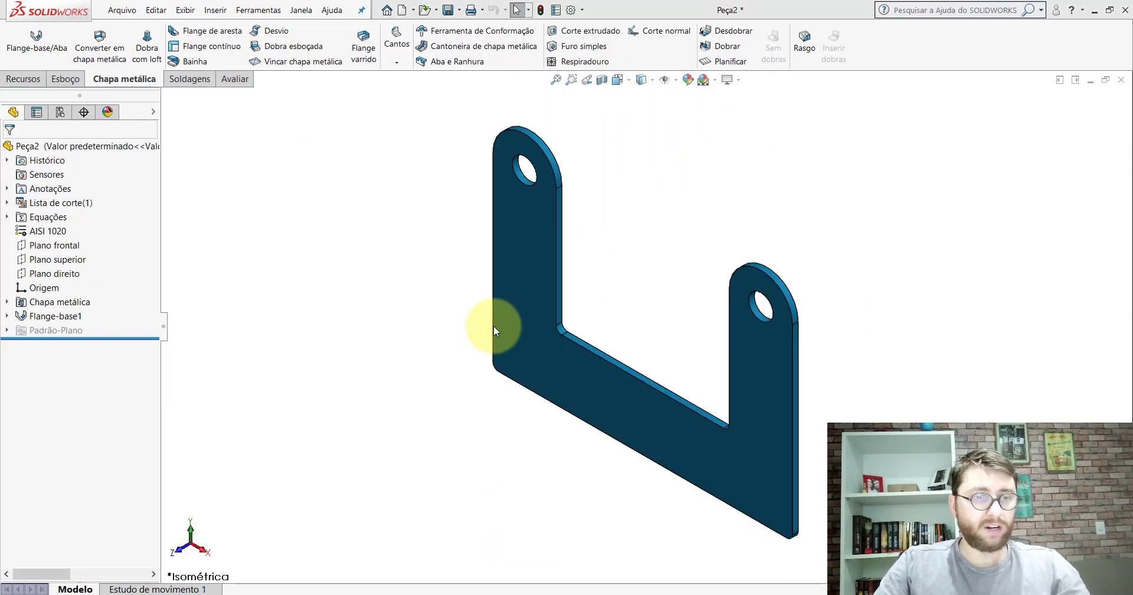
- Refold the reference part and review its Dobra esboçada1 bend: 90° with 7 mm radius
left_click(1103, 106)
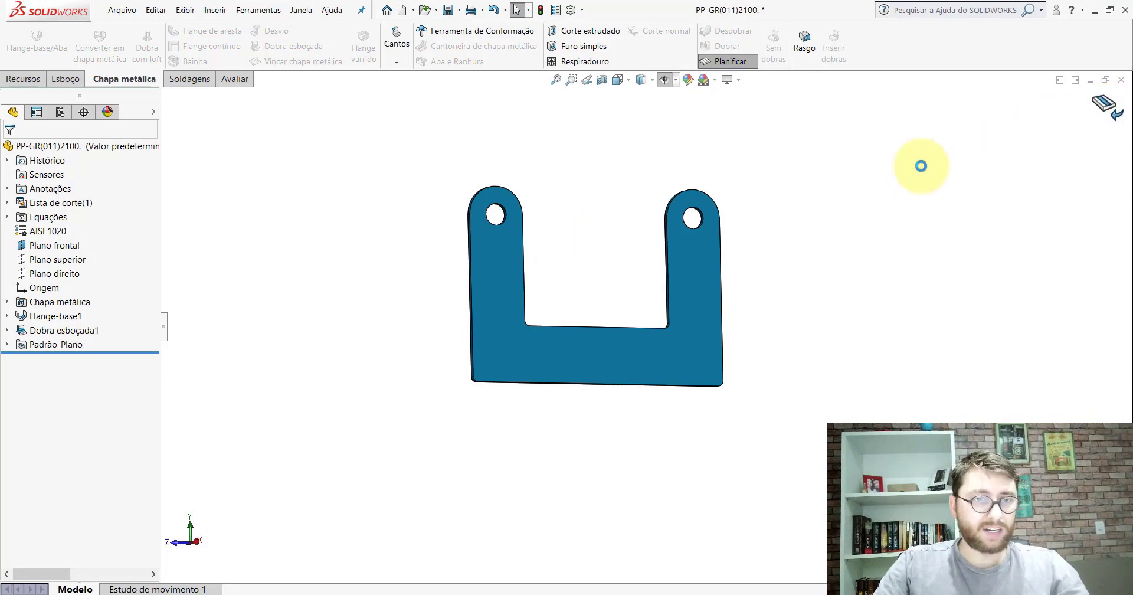
left_click(52, 331)
left_click(78, 298)
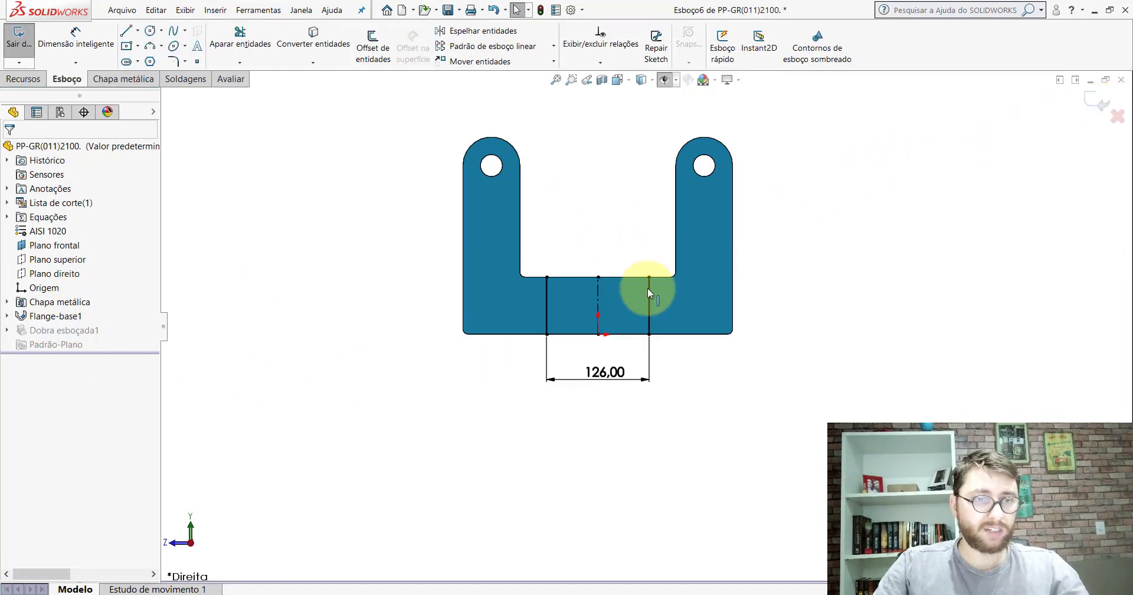
left_click(1112, 105)
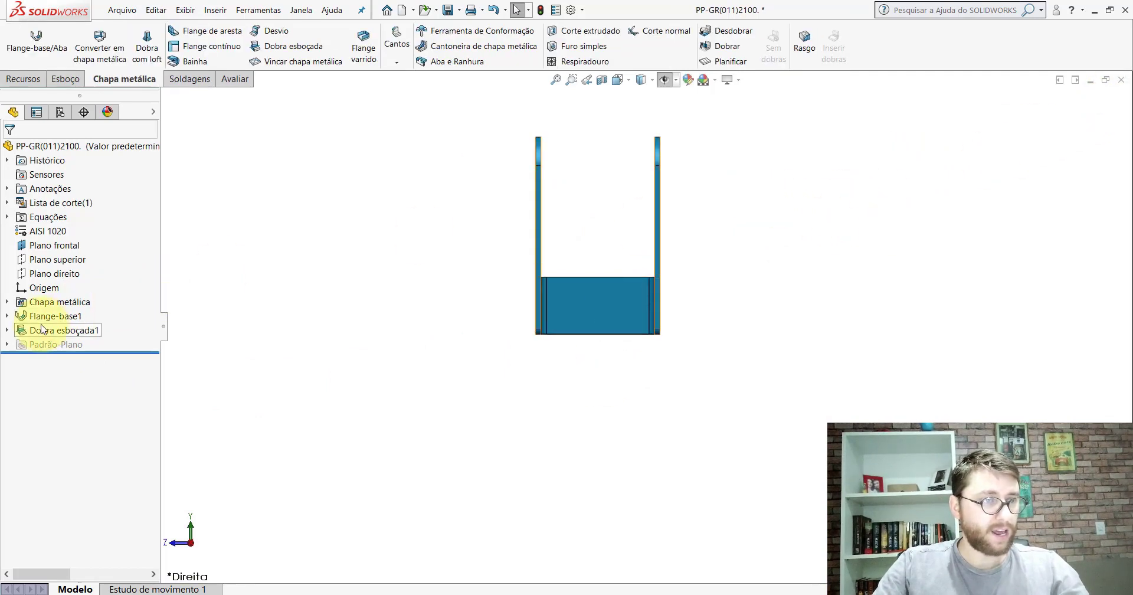
left_click(558, 317)
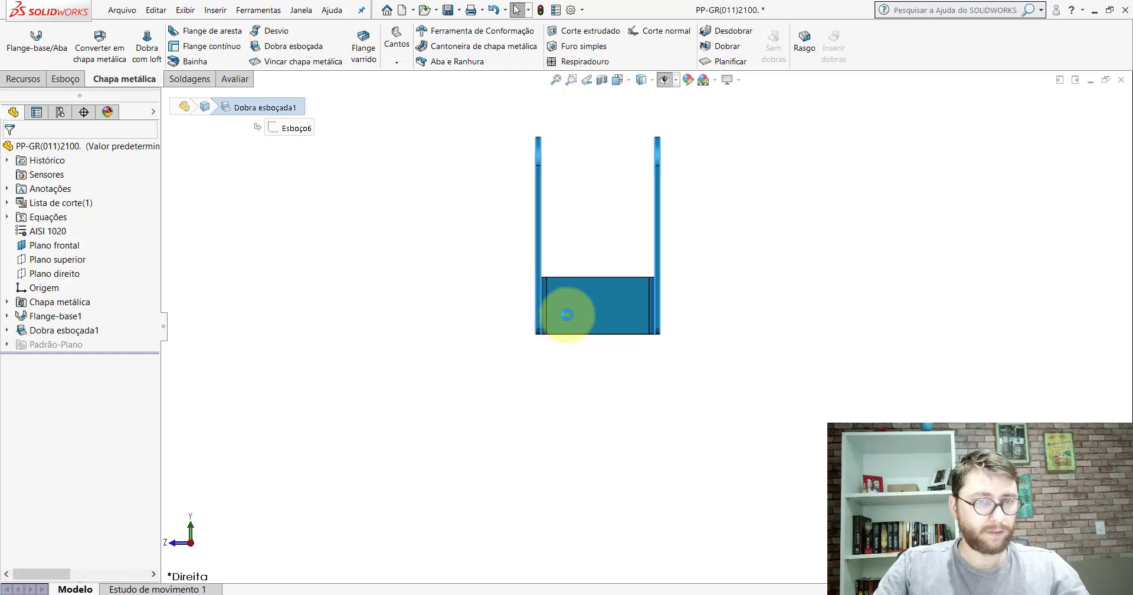
left_click(566, 314)
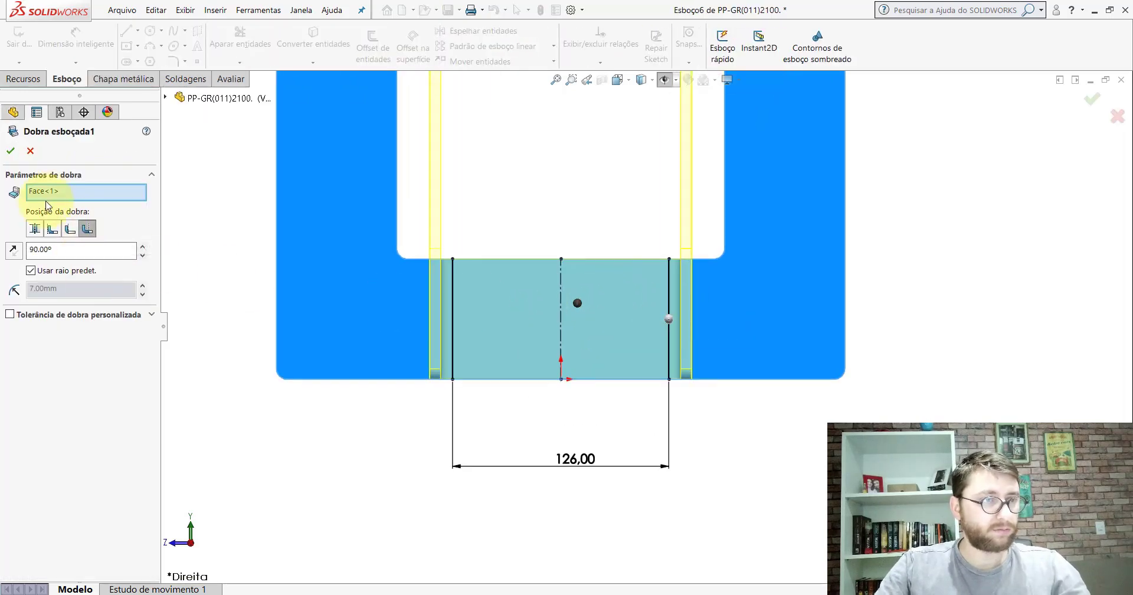
left_click(11, 150)
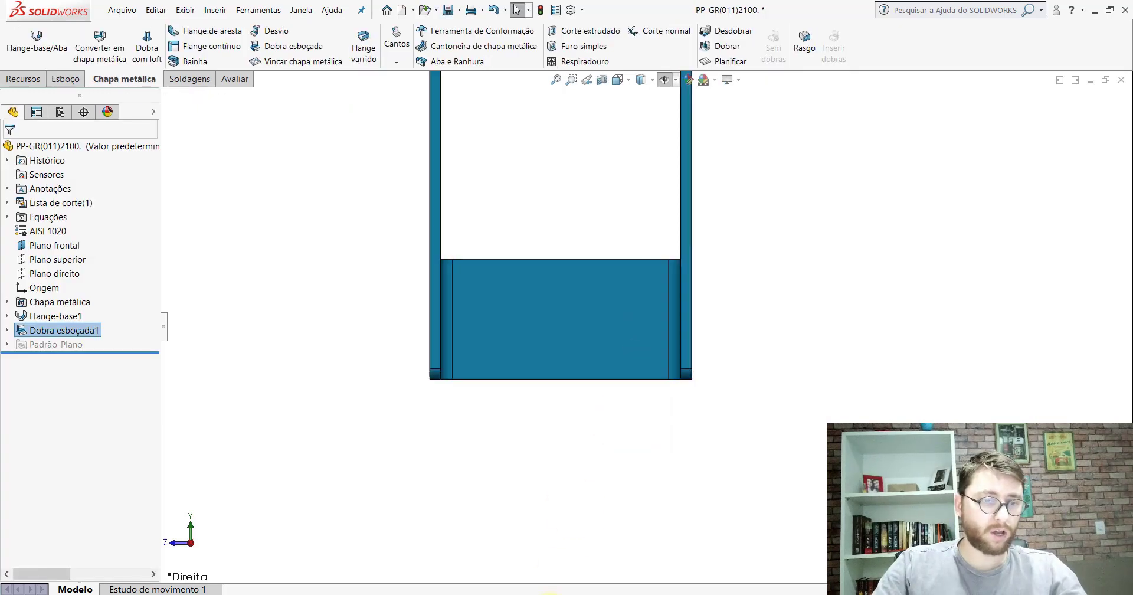
- Return to Peça2 and select the bracket's flat face
left_click(671, 550)
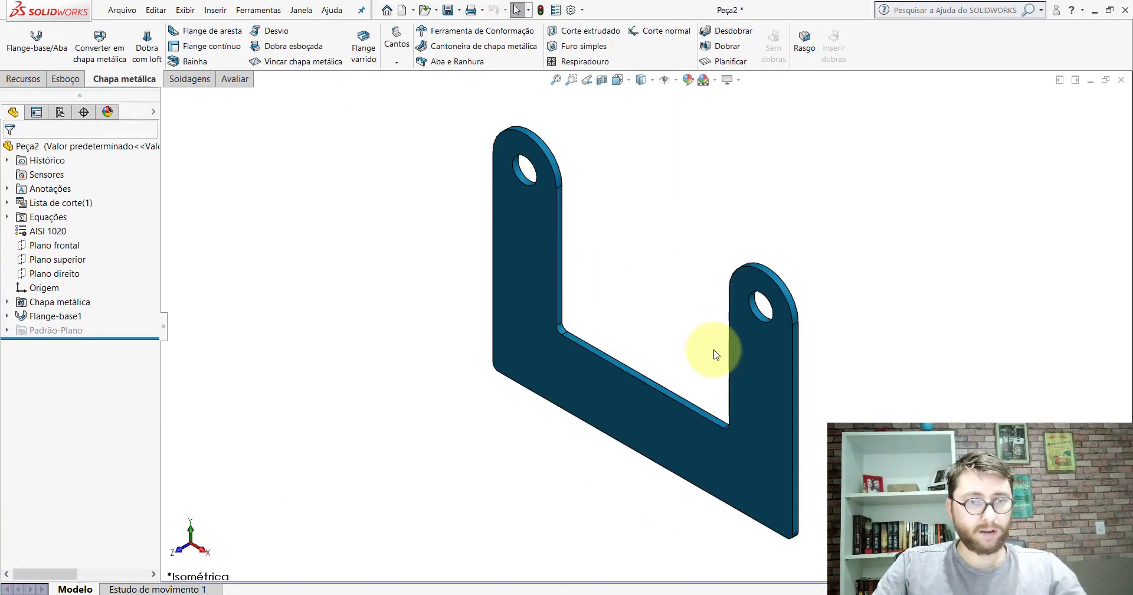
scroll(711, 354, "up", 3)
scroll(690, 351, "down", 3)
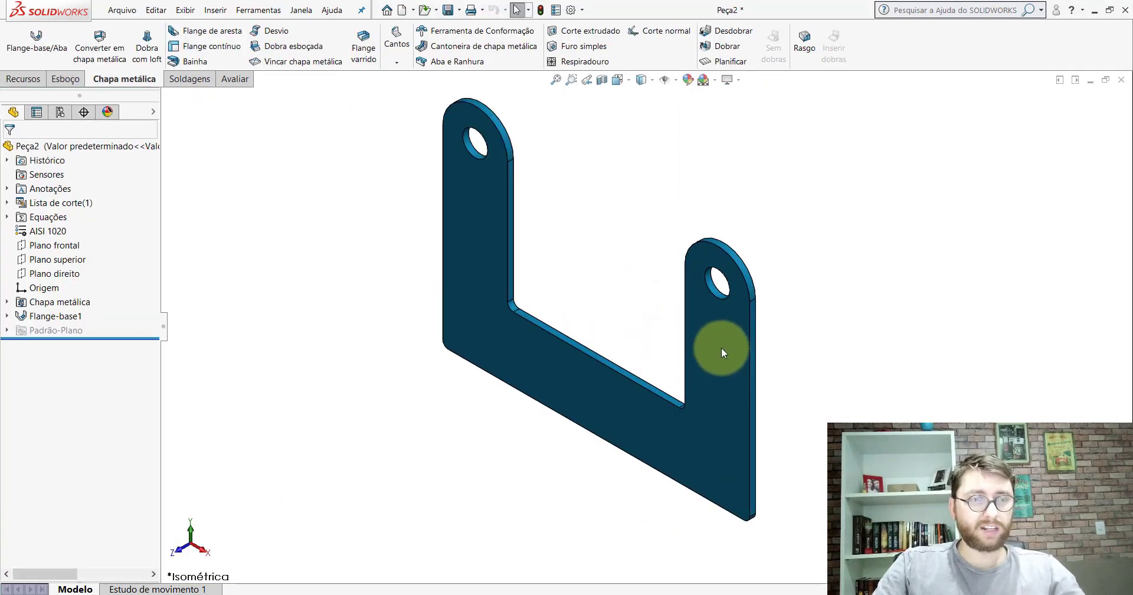
left_click(519, 343)
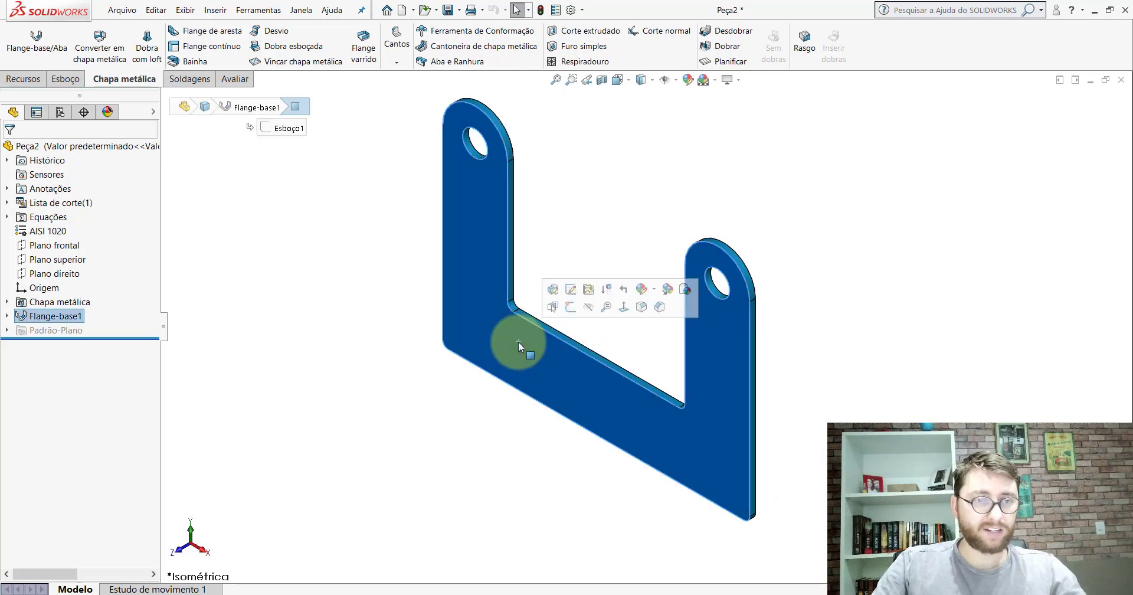
- Sketch a vertical centreline from the cutout edge's midpoint down to the bottom edge
left_click(570, 308)
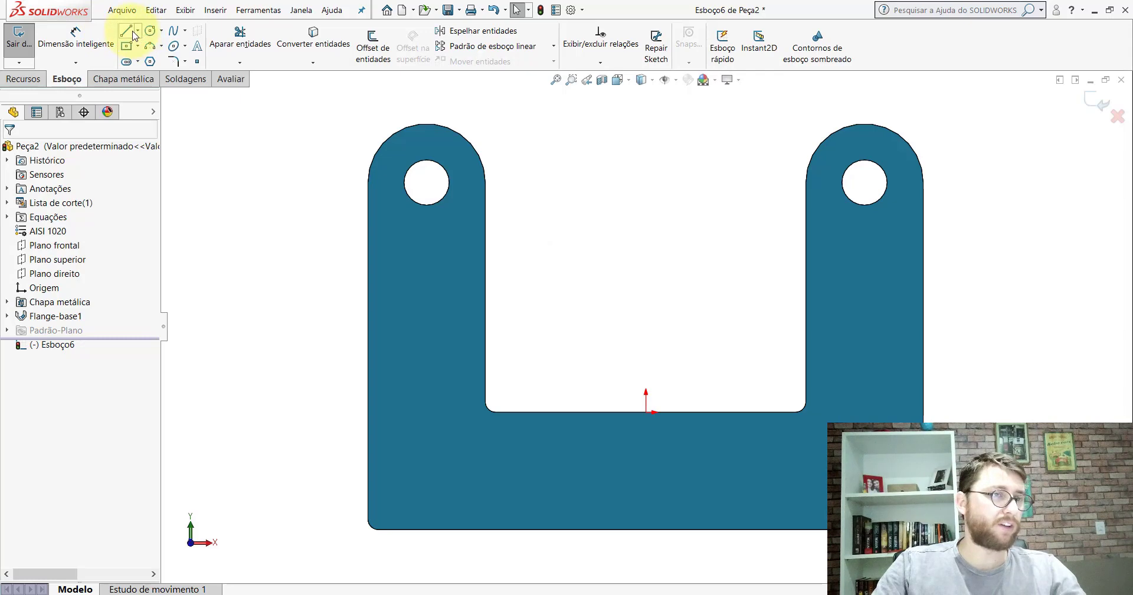
left_click(138, 32)
left_click(151, 61)
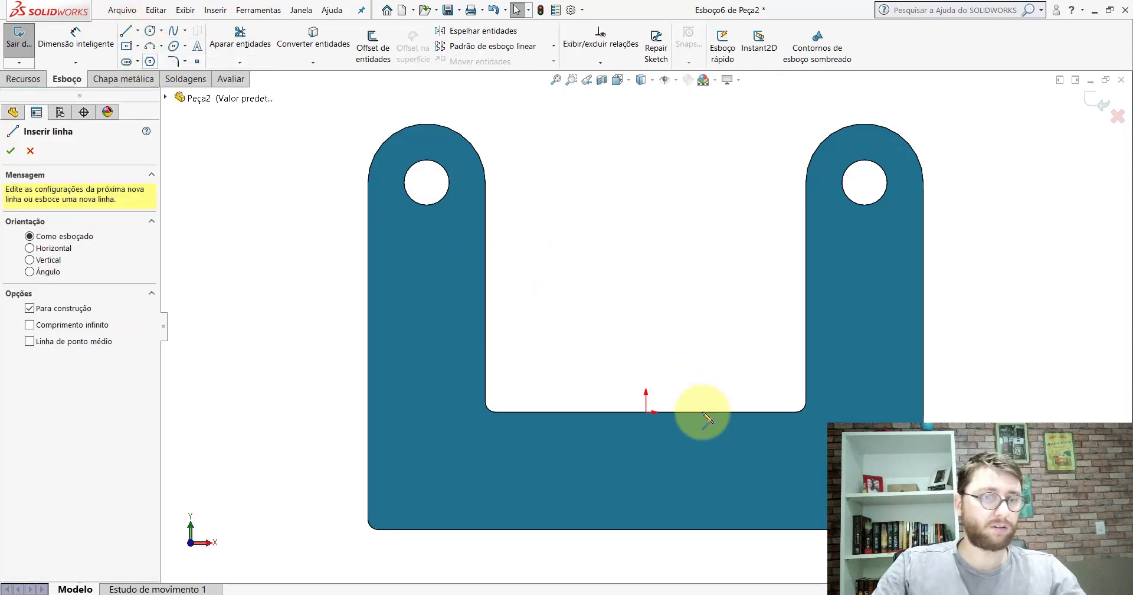
scroll(708, 404, "up", 3)
scroll(546, 313, "down", 3)
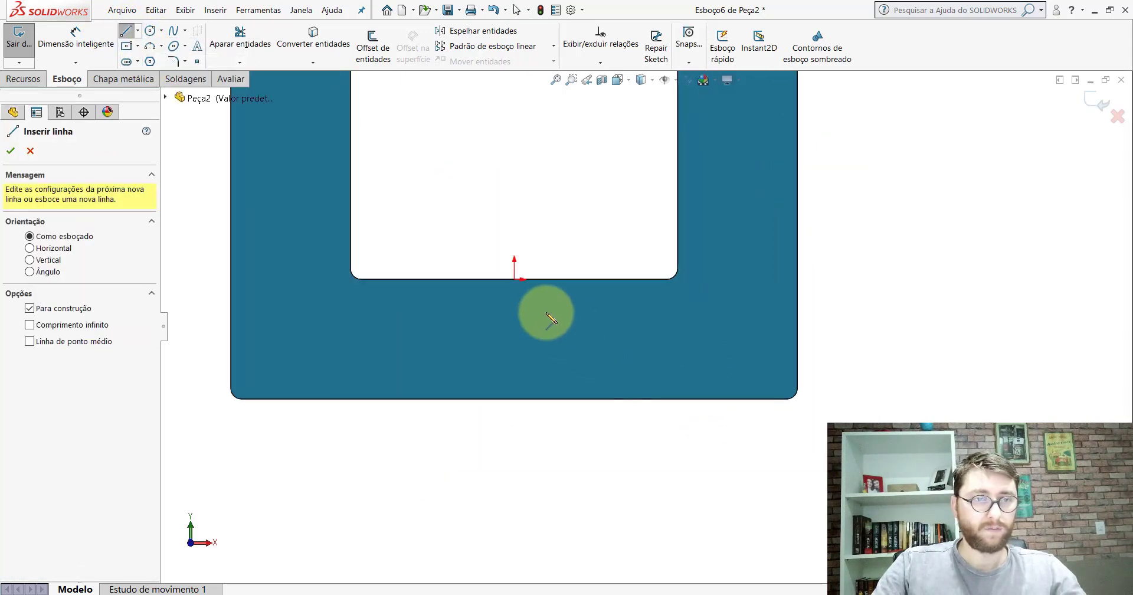
left_click(515, 279)
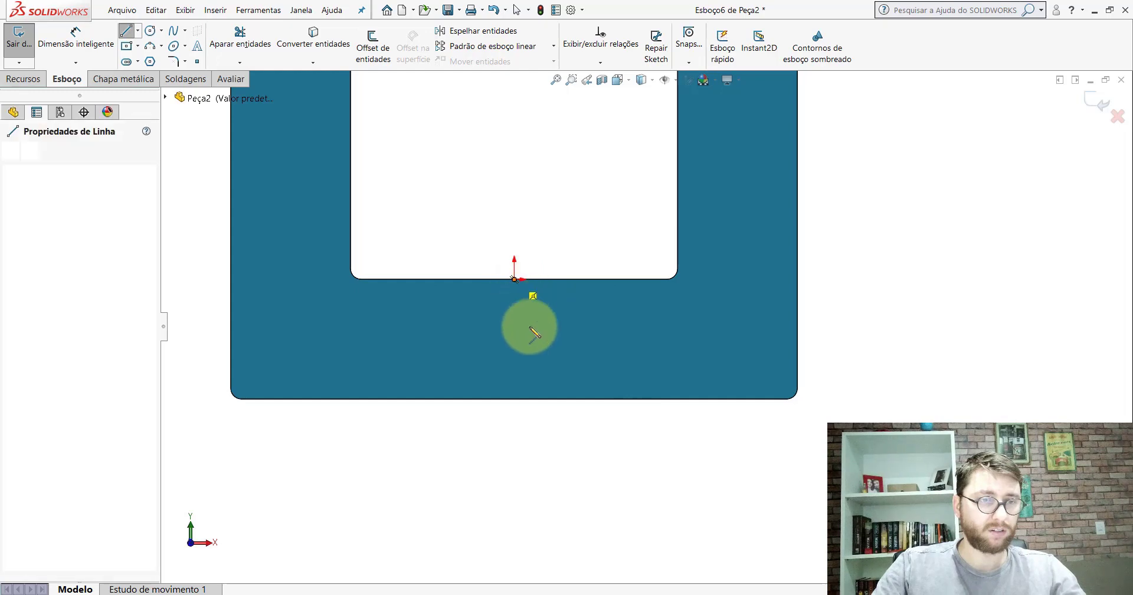
left_click(514, 399)
key("Escape")
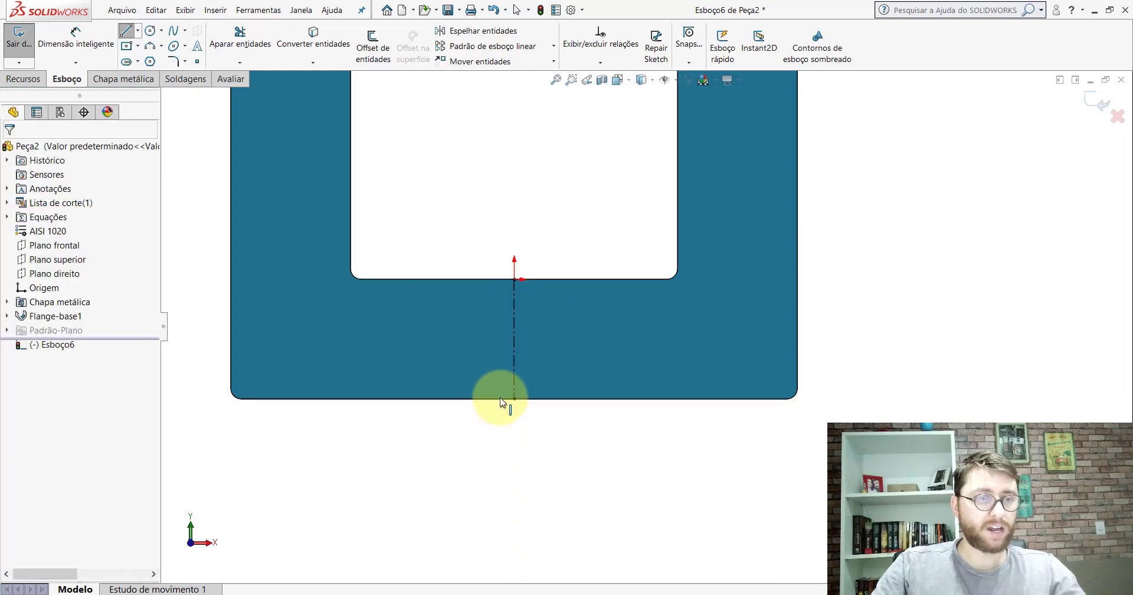
- Draw two vertical lines from the cutout edge to the bottom edge, either side of the centreline
left_click(126, 31)
left_click(411, 280)
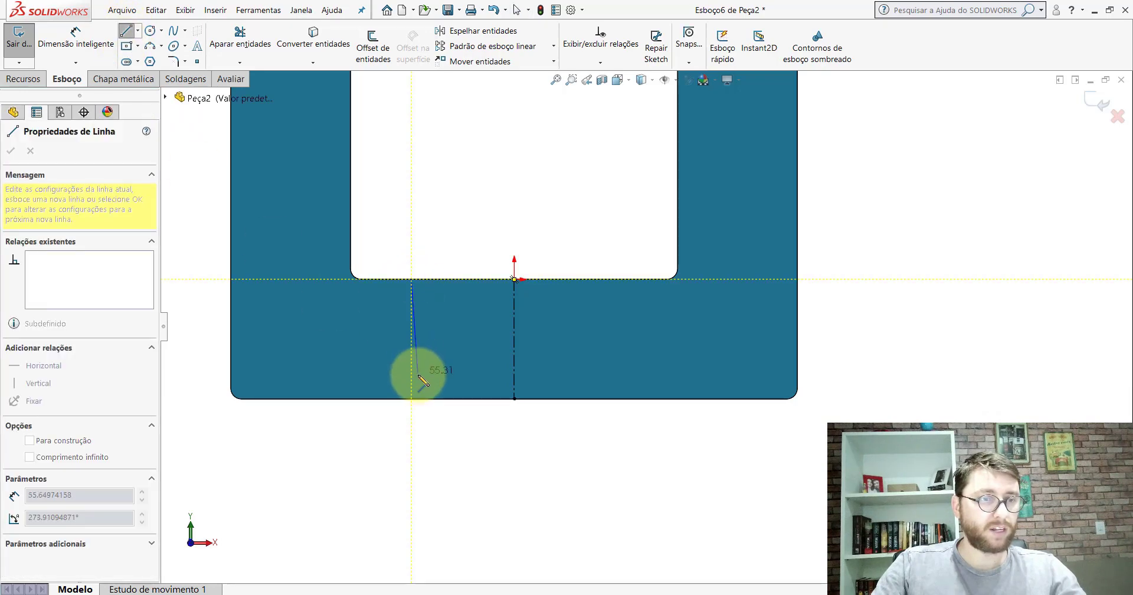
left_click(412, 396)
key("Escape")
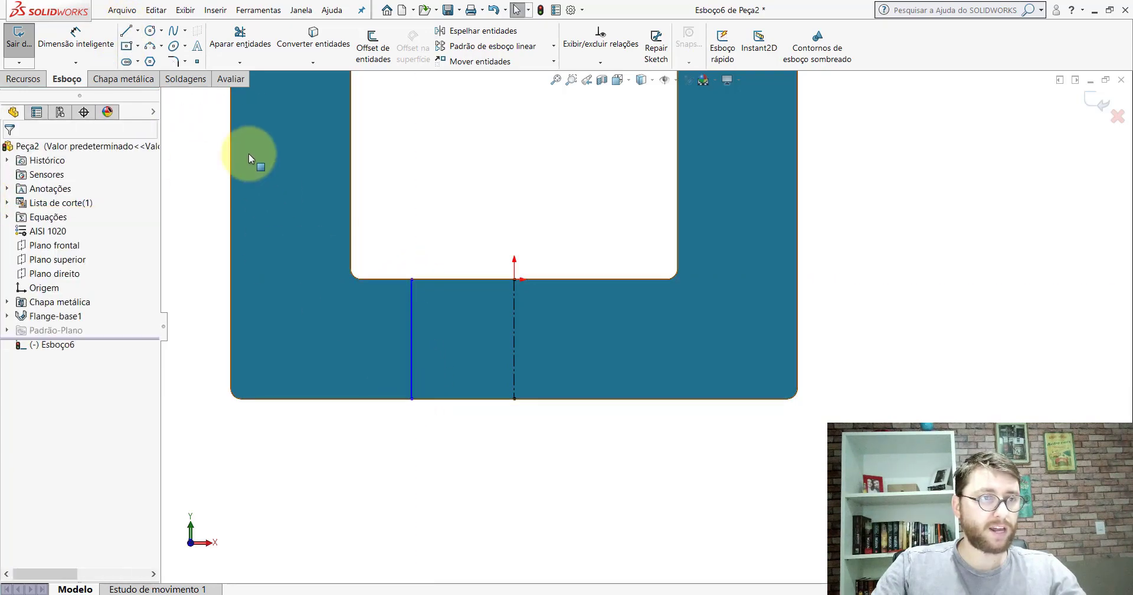
left_click(126, 31)
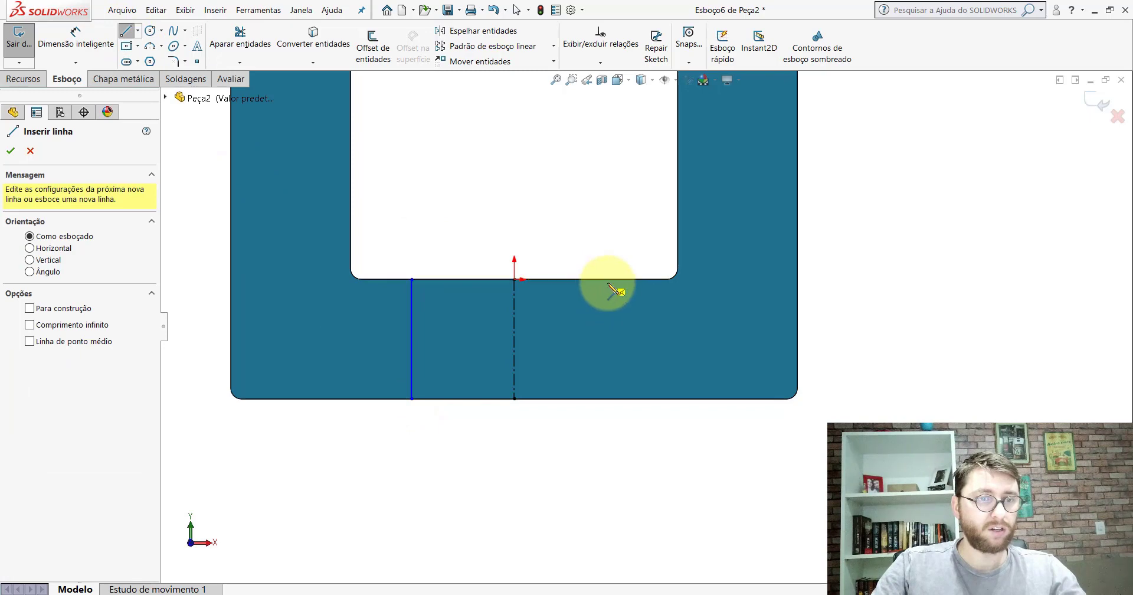
left_click(603, 279)
left_click(603, 399)
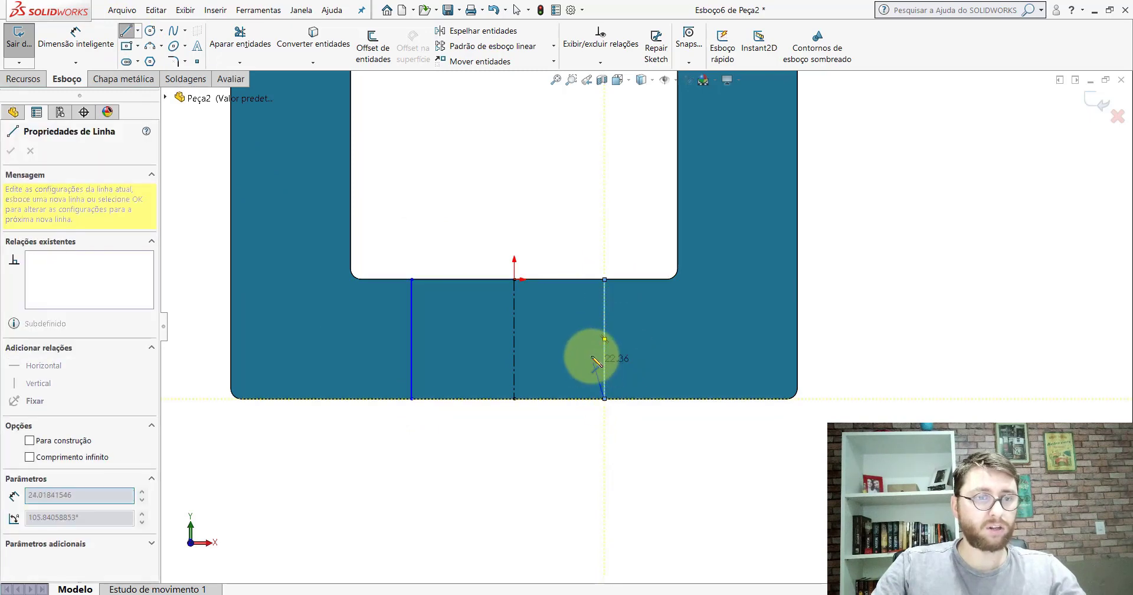
key("Escape")
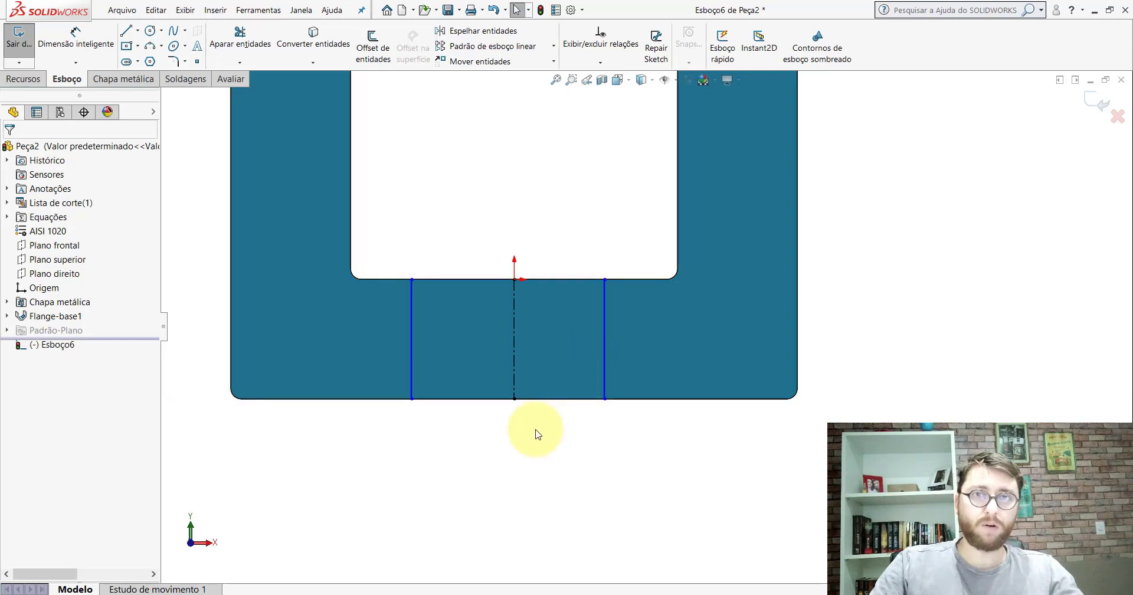
- Make the two vertical bend lines symmetric about the centreline and spread them further apart
left_click(411, 398)
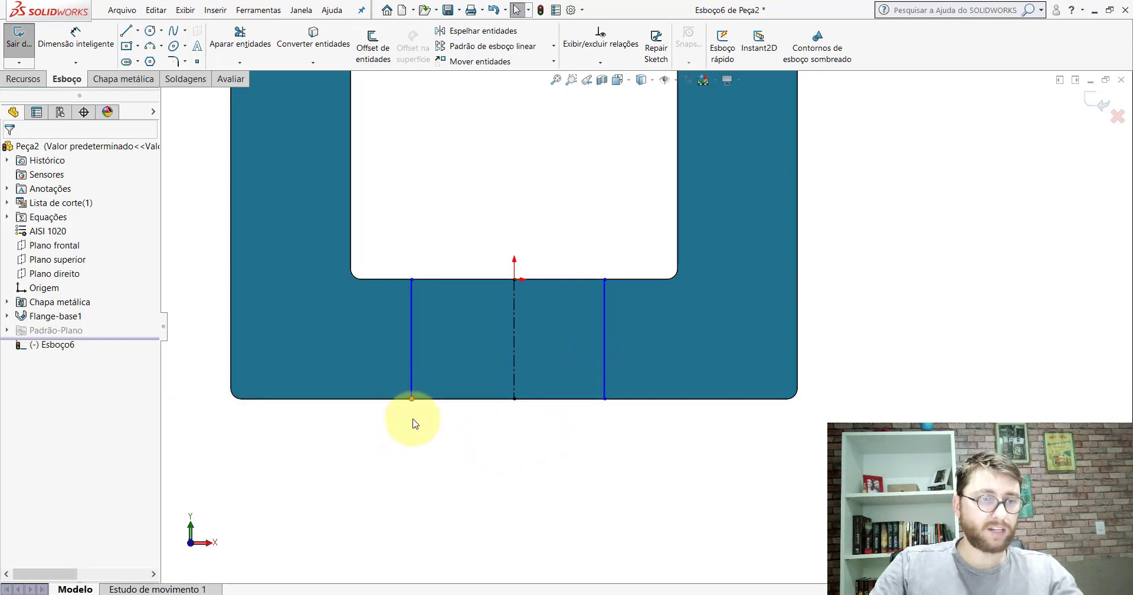
left_click(604, 400, "ctrl")
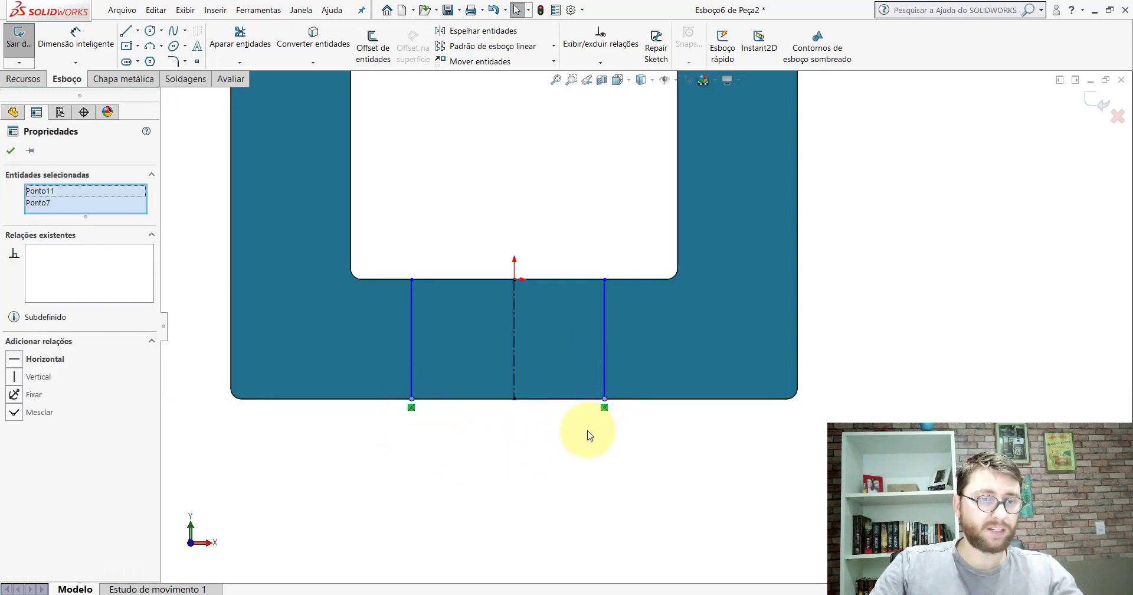
left_click(512, 299, "ctrl")
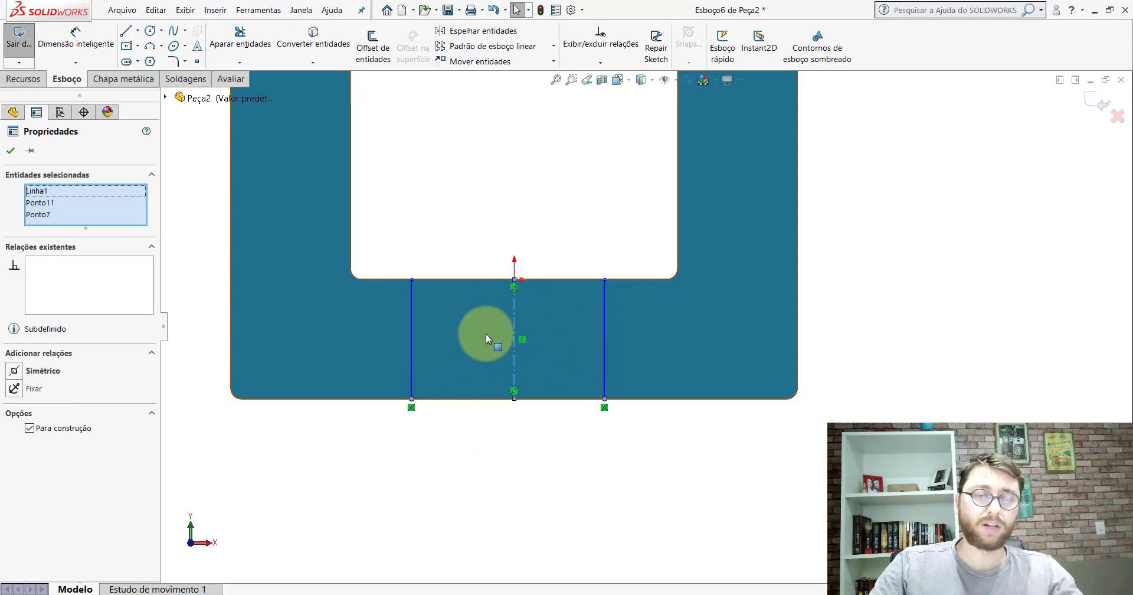
left_click(17, 372)
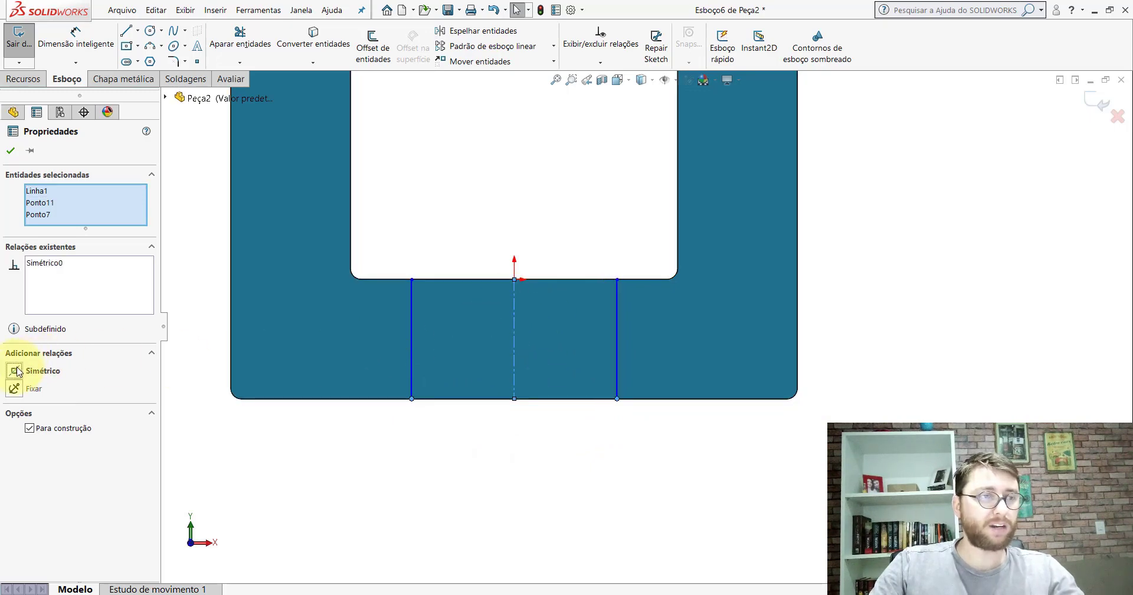
left_click(11, 150)
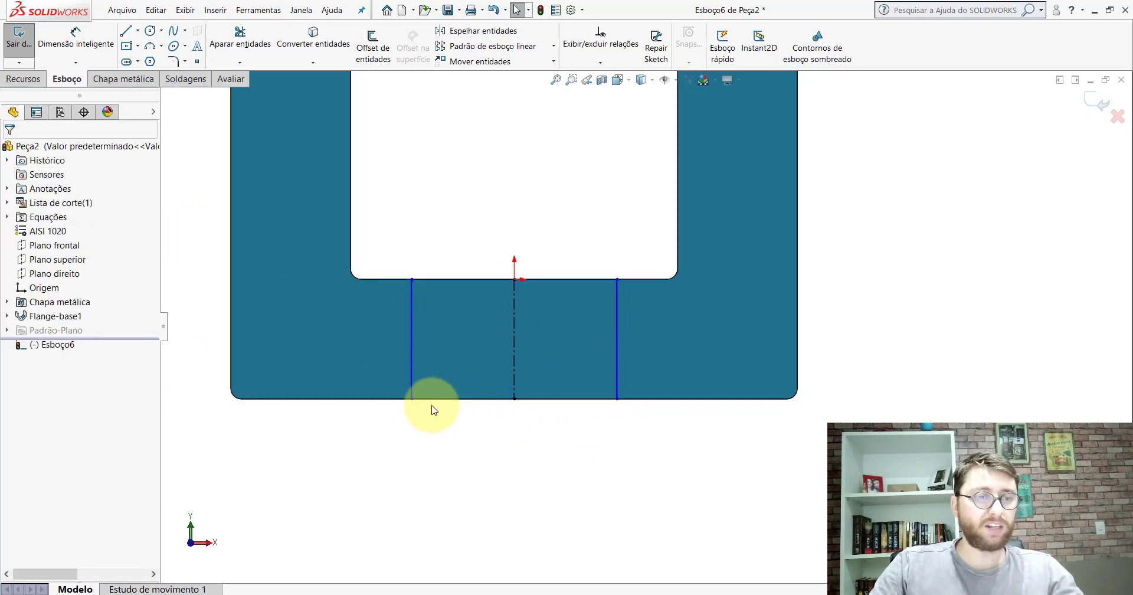
mouse_move(411, 403)
left_mouse_down()
mouse_move(396, 404)
mouse_move(493, 413)
mouse_move(379, 399)
mouse_move(503, 404)
mouse_move(391, 399)
mouse_move(399, 404)
left_mouse_up()
key("Escape")
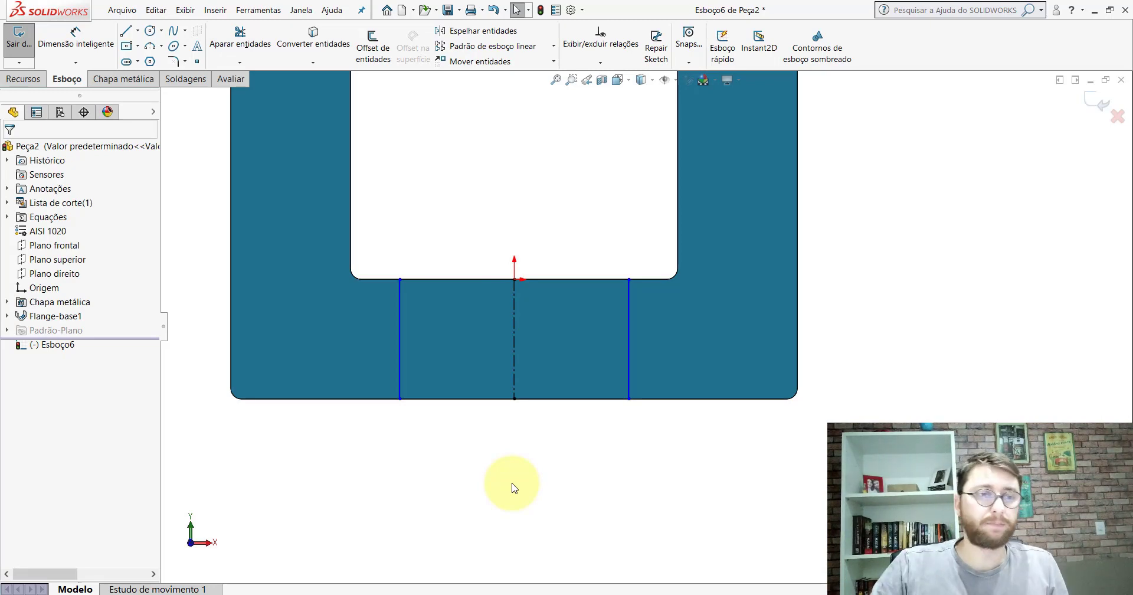
- Dimension the two vertical bend lines 126 mm apart, with the dimension placed below the part
left_click(75, 37)
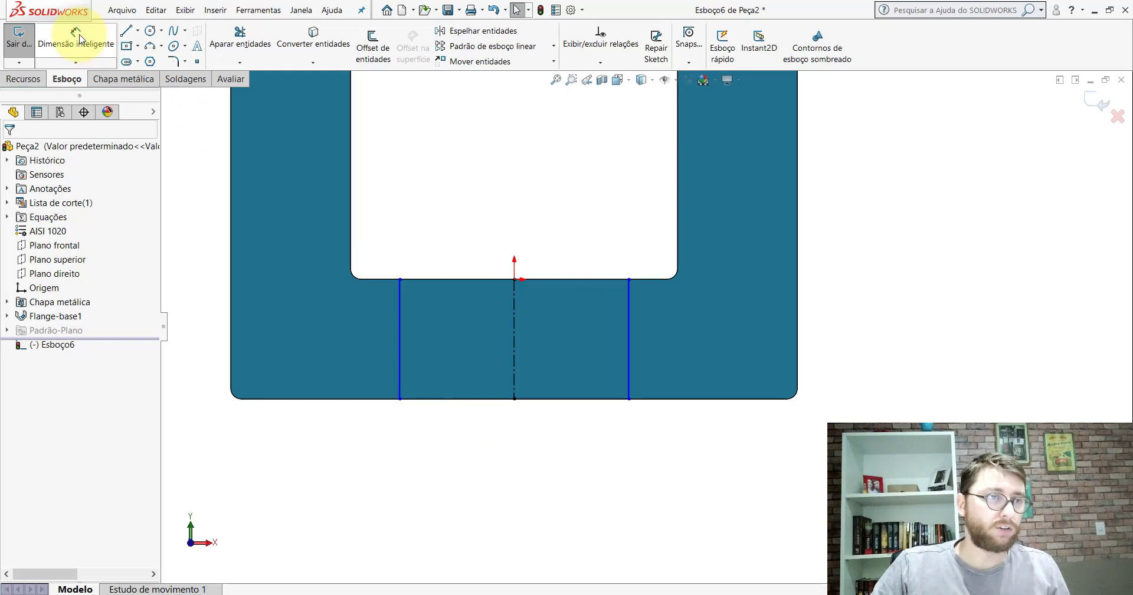
left_click(399, 329)
left_click(628, 309)
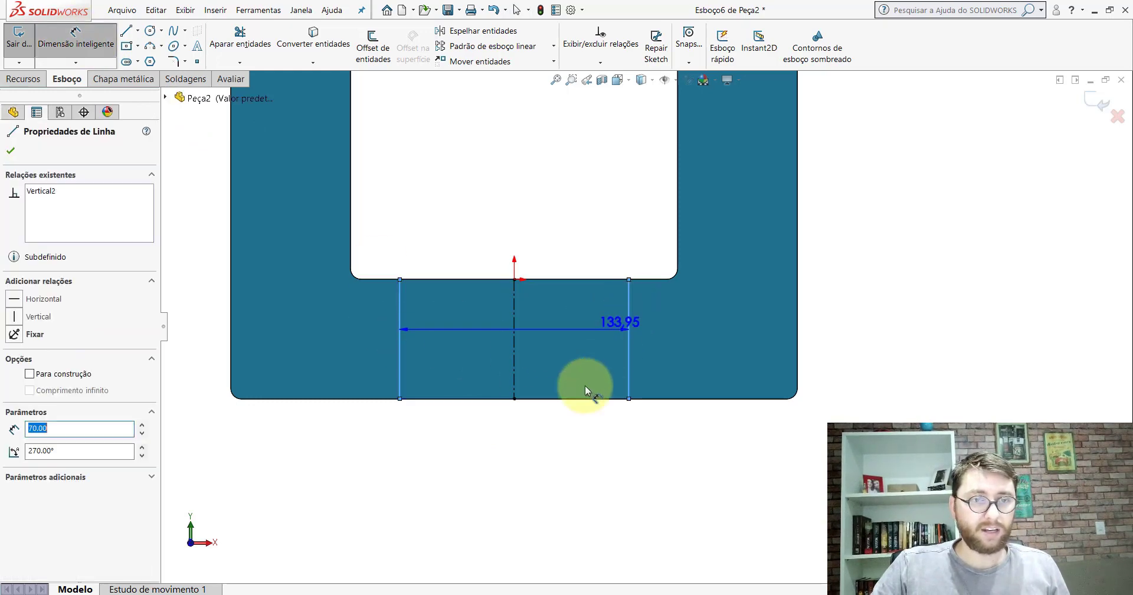
left_click(513, 458)
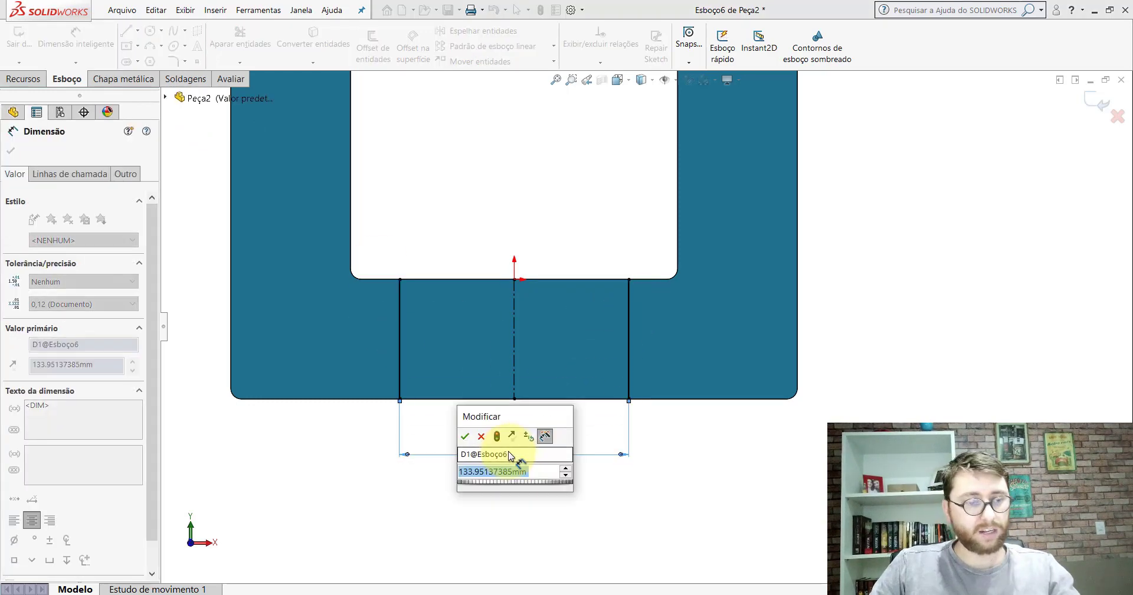
type("126")
key("Return")
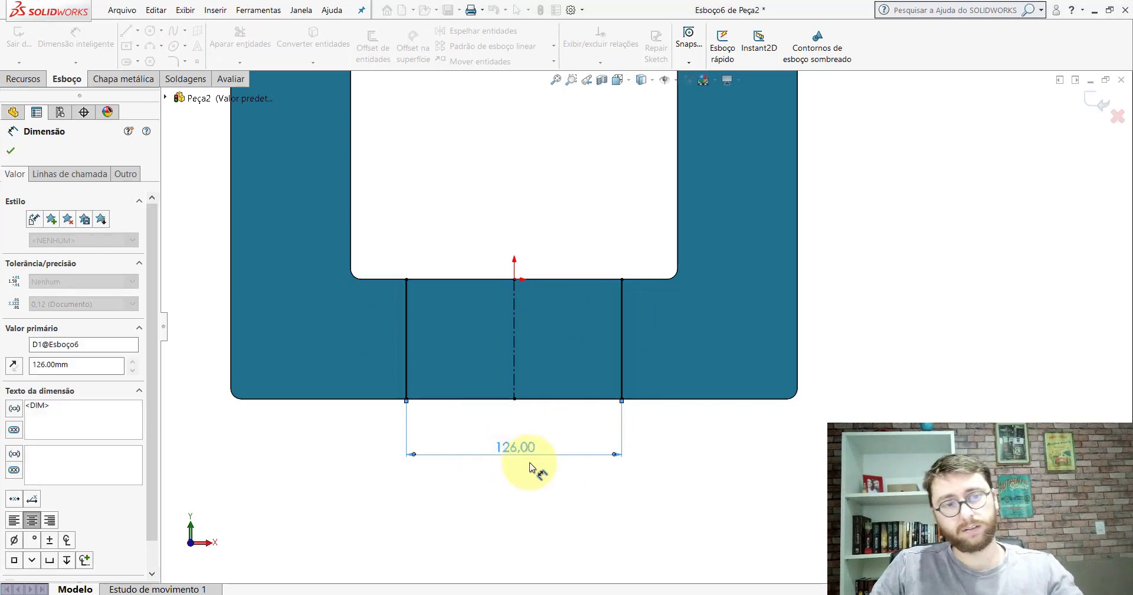
left_click(708, 443)
scroll(663, 442, "up", 4)
scroll(649, 354, "down", 2)
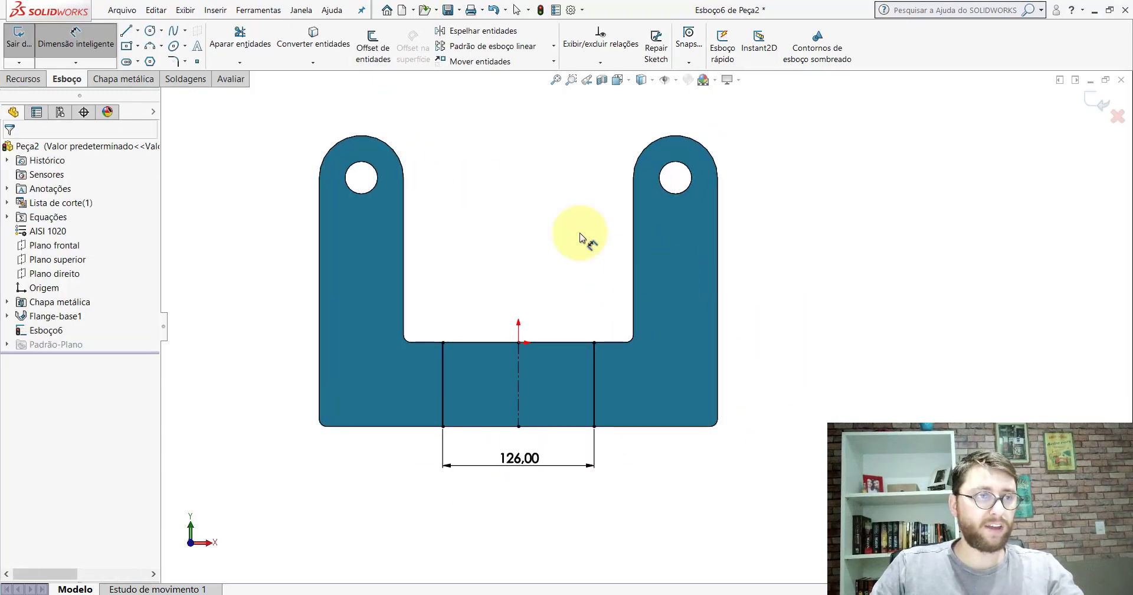
left_click(121, 79)
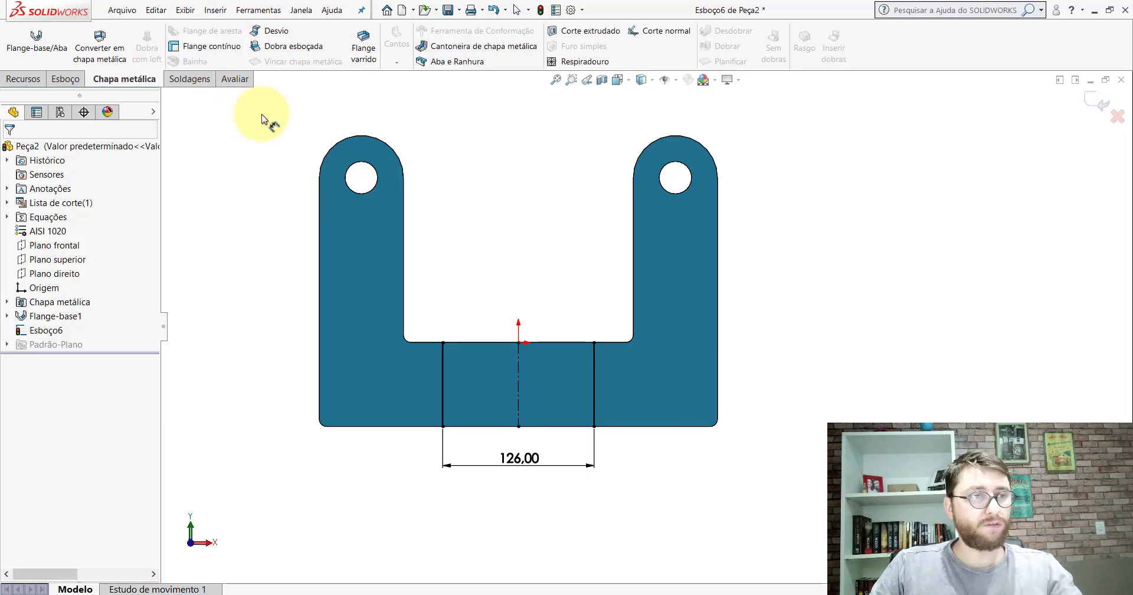
- Start a Dobra esboçada on the fixed base face, replacing the default bend radius with 7 mm
left_click(280, 47)
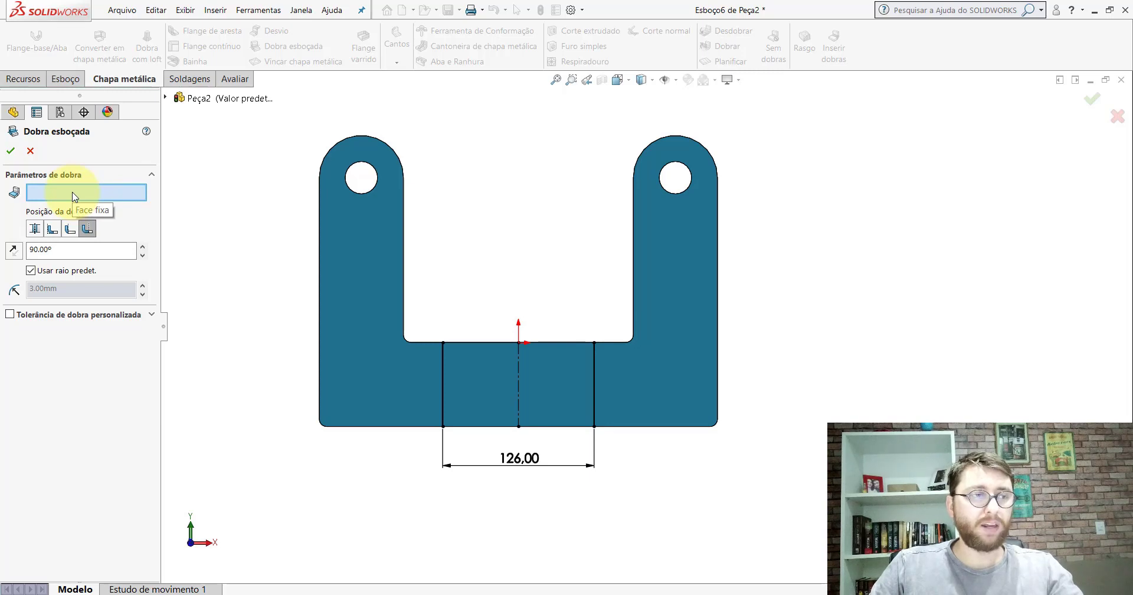
mouse_move(586, 278)
middle_mouse_down()
mouse_move(558, 310)
mouse_move(571, 319)
middle_mouse_up()
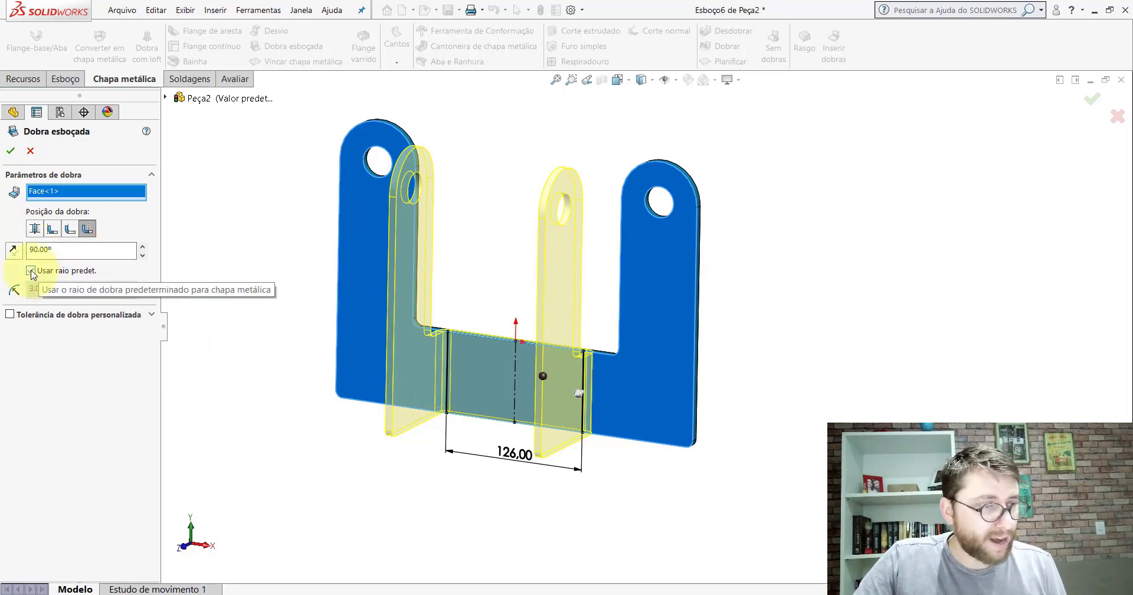
left_click(54, 286)
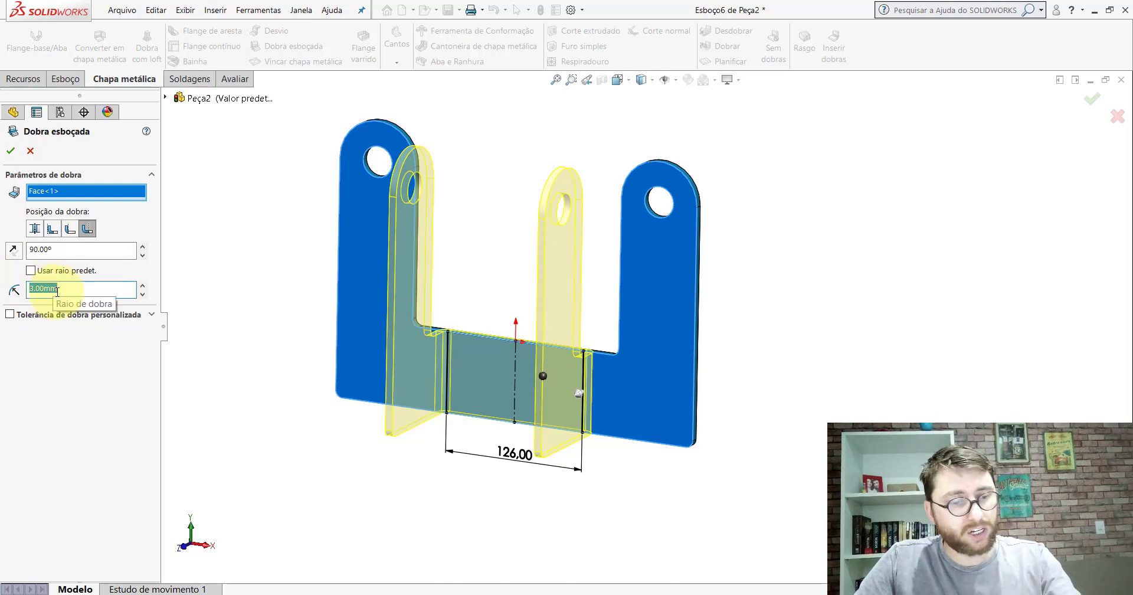
type("7")
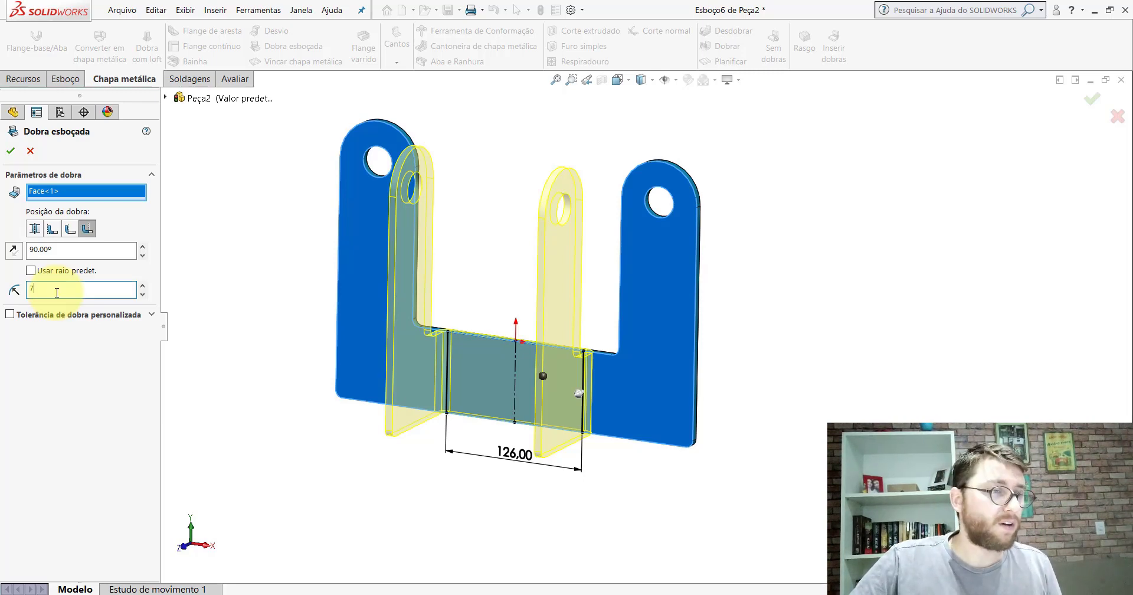
- Try the alternative Posição da dobra on the preview, then return to Dobrar para fora
left_click(89, 230)
scroll(582, 369, "down", 3)
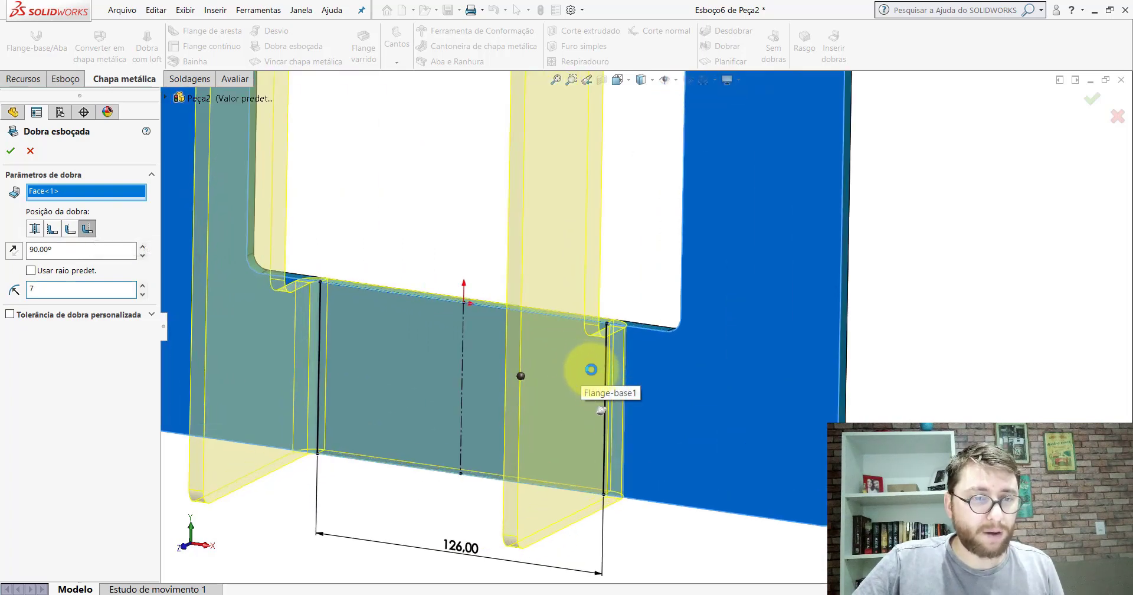
middle_click_drag(593, 366, 599, 348)
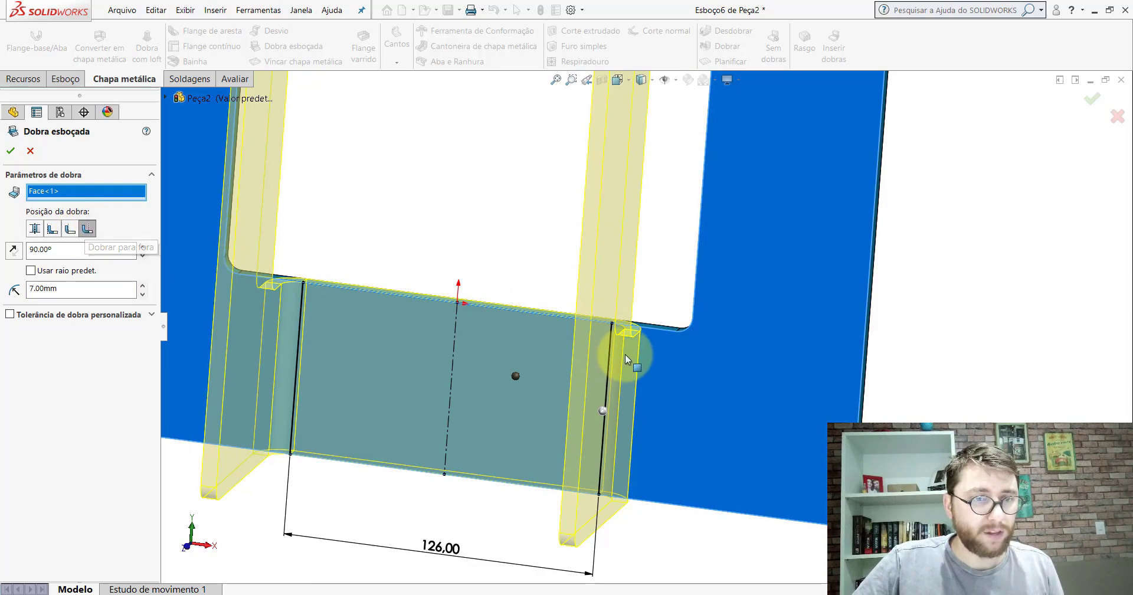
left_click(70, 228)
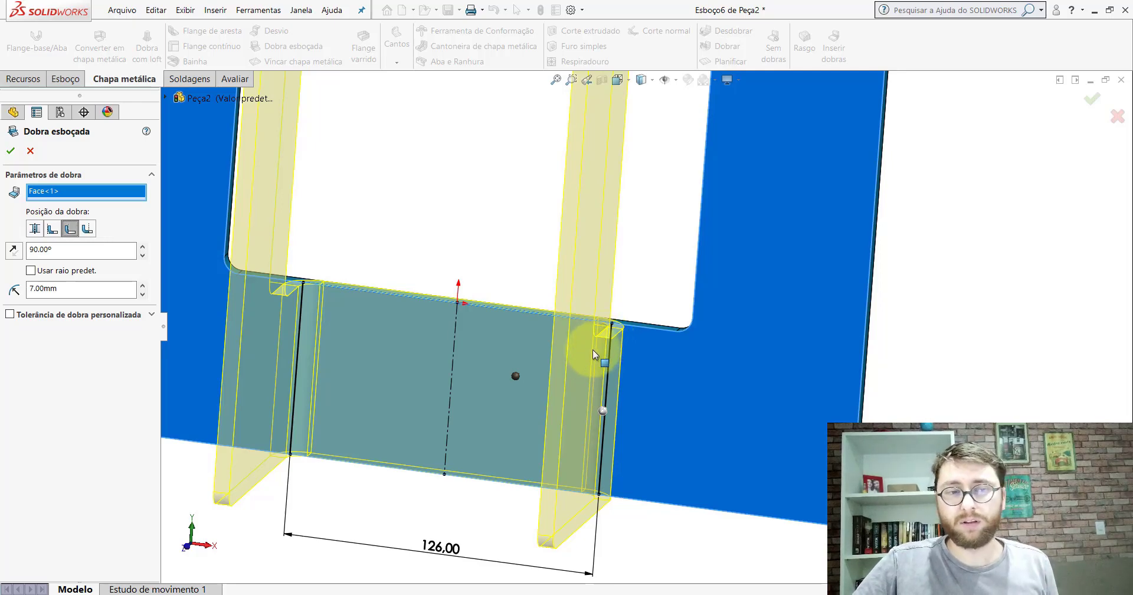
left_click(88, 228)
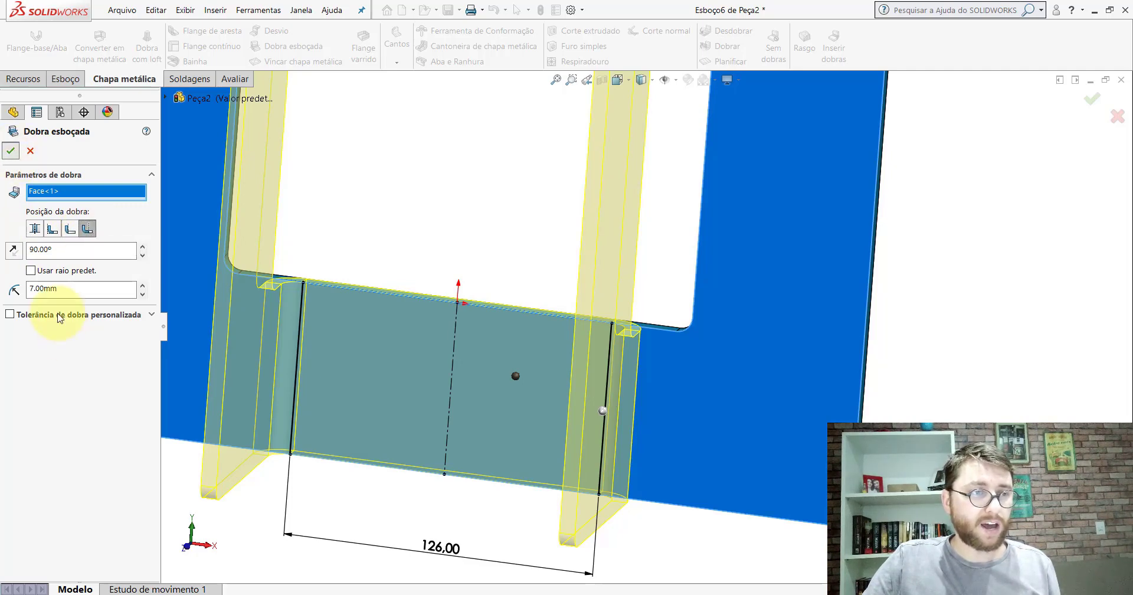
- Apply Dobra esboçada1 and orbit around the U-shaped bracket with its two raised flanges
key("Return")
scroll(617, 371, "up", 5)
mouse_move(617, 371)
middle_mouse_down()
mouse_move(565, 325)
mouse_move(366, 341)
mouse_move(551, 305)
mouse_move(682, 323)
mouse_move(557, 344)
mouse_move(576, 346)
mouse_move(596, 329)
middle_mouse_up()
scroll(596, 329, "down", 3)
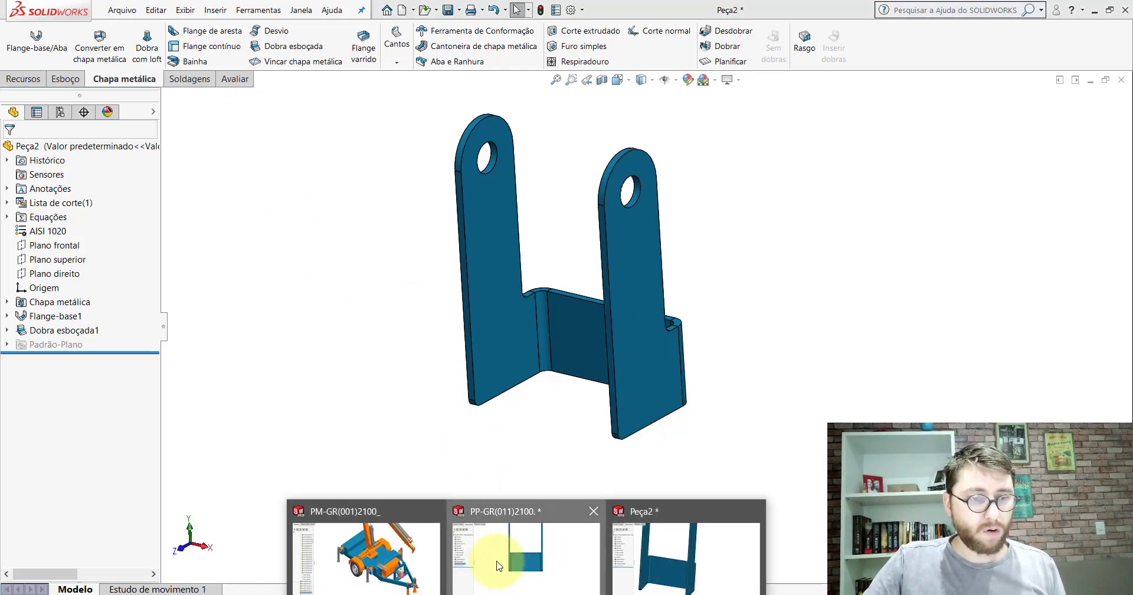
- Measure the gap between the reference part's two flange faces
left_click(480, 557)
left_click(236, 80)
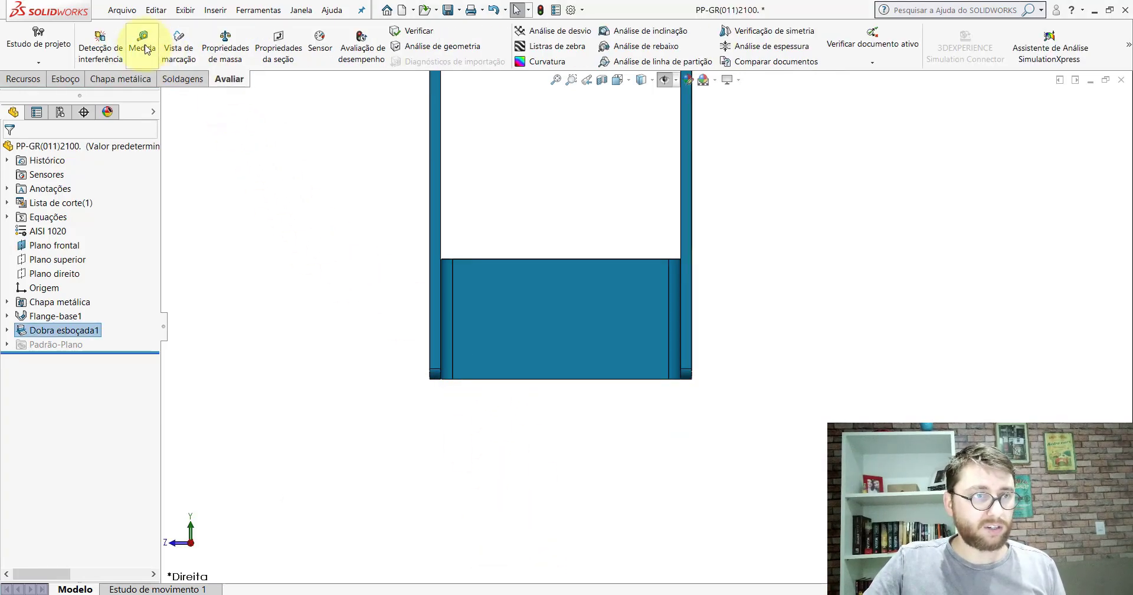
left_click(143, 41)
mouse_move(631, 309)
middle_mouse_down()
mouse_move(562, 313)
mouse_move(604, 278)
middle_mouse_up()
left_click(575, 312)
left_click(604, 277)
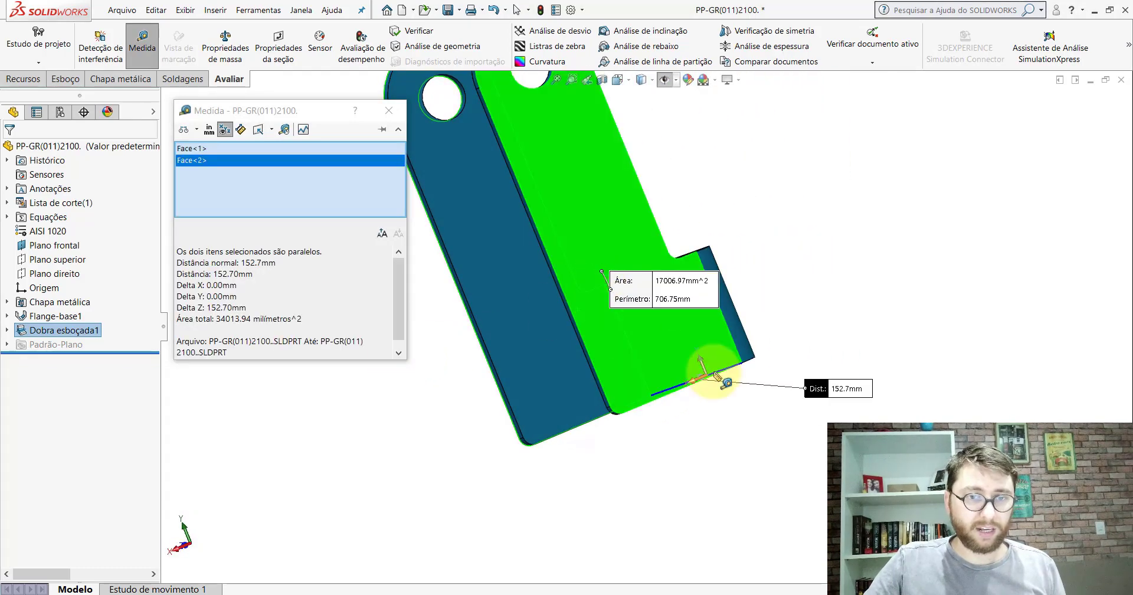
left_click(393, 114)
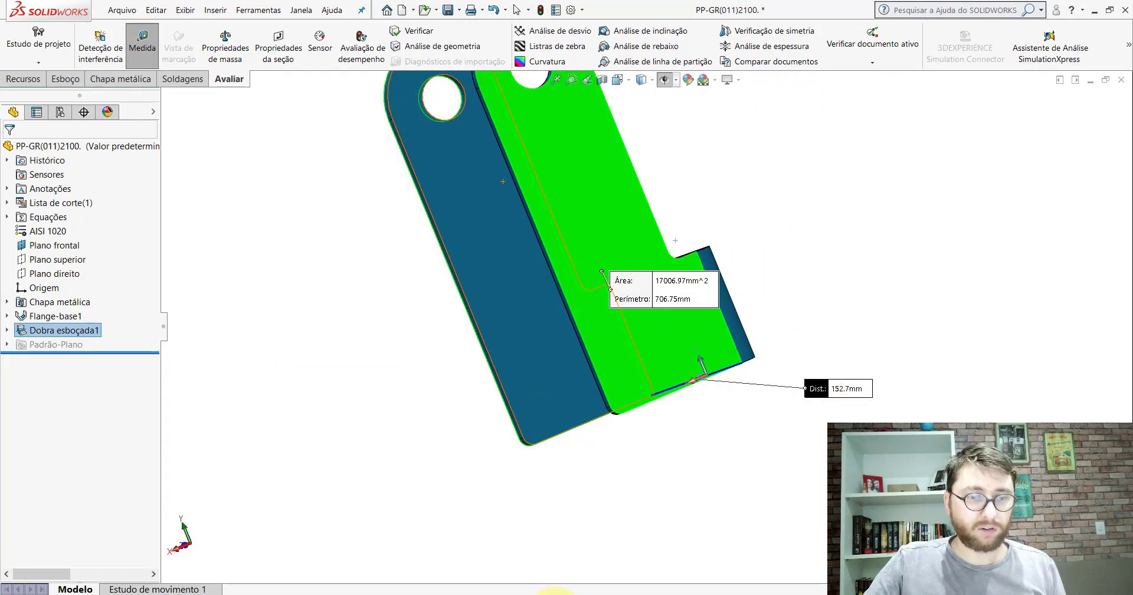
- Measure Peça2's flange faces, confirming the 152.70 mm gap, then orbit to a front-on view
left_click(654, 535)
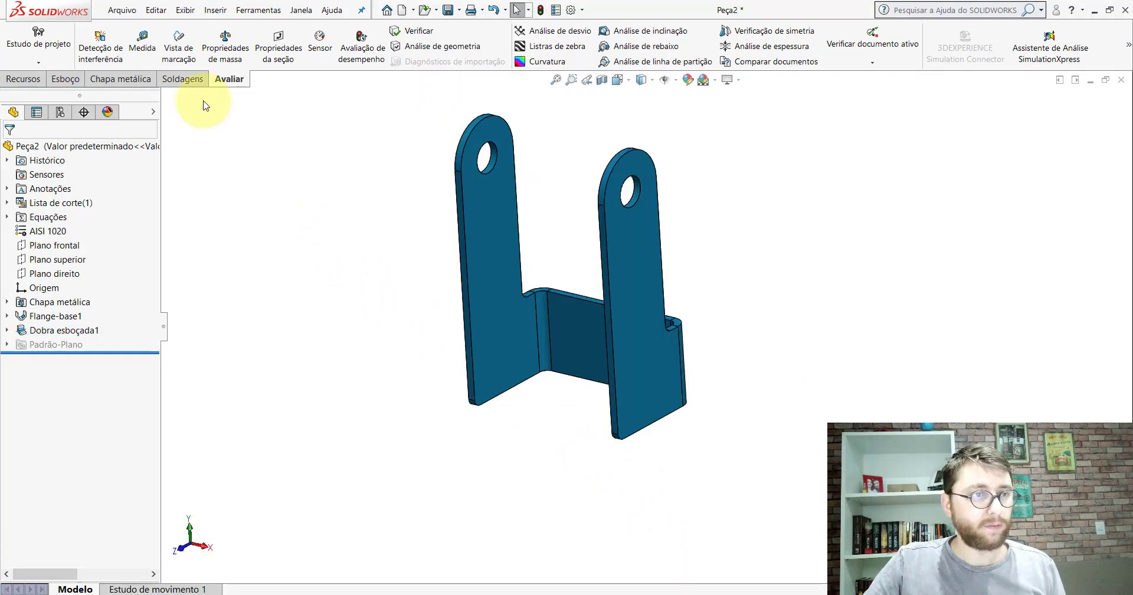
left_click(143, 42)
left_click(651, 346)
middle_click_drag(651, 347, 582, 291)
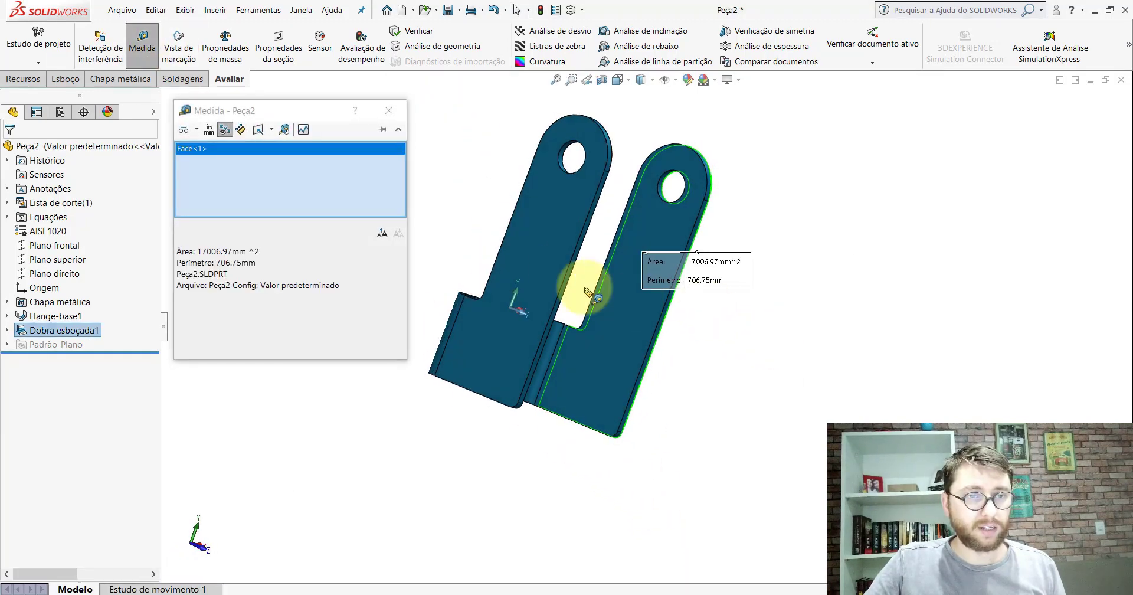
left_click(537, 255)
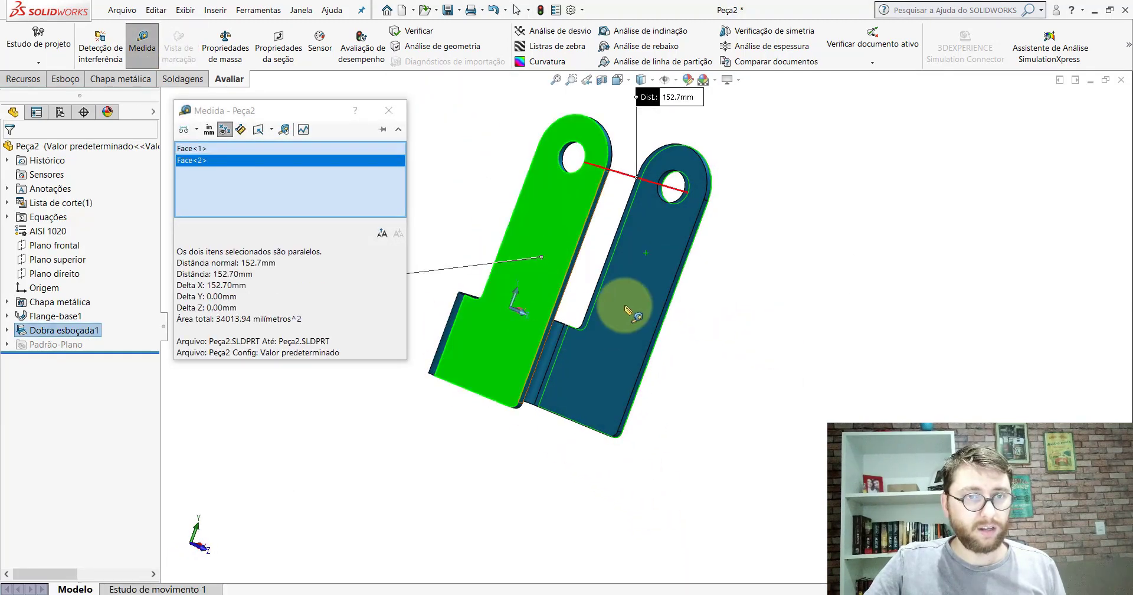
left_click(388, 110)
mouse_move(661, 355)
middle_mouse_down()
mouse_move(632, 318)
mouse_move(539, 309)
mouse_move(537, 322)
middle_mouse_up()
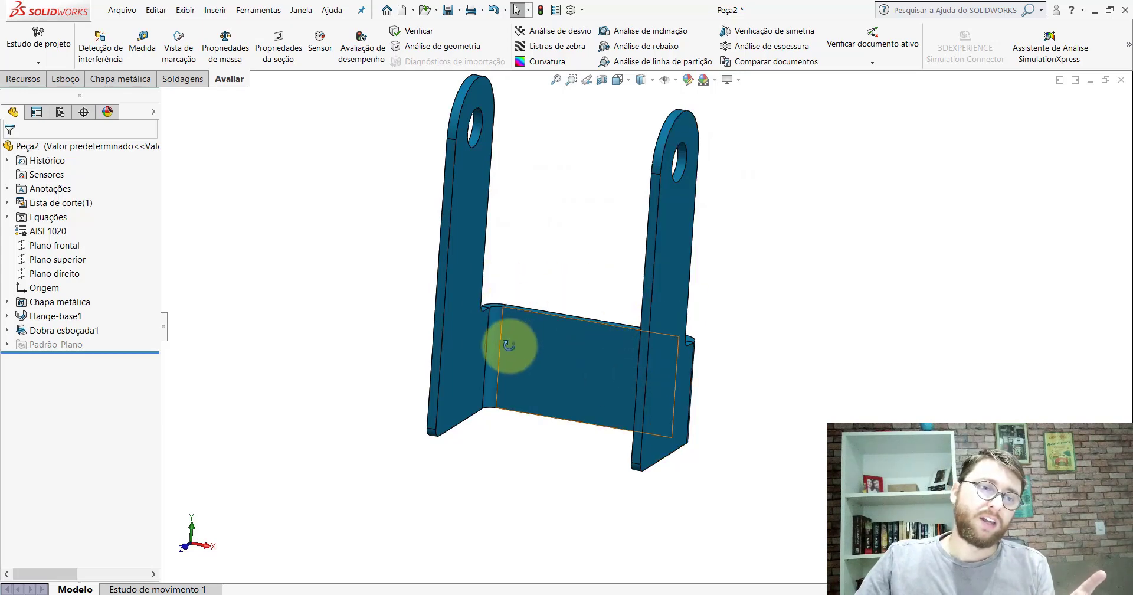
mouse_move(506, 342)
middle_mouse_down()
mouse_move(475, 376)
mouse_move(552, 298)
middle_mouse_up()
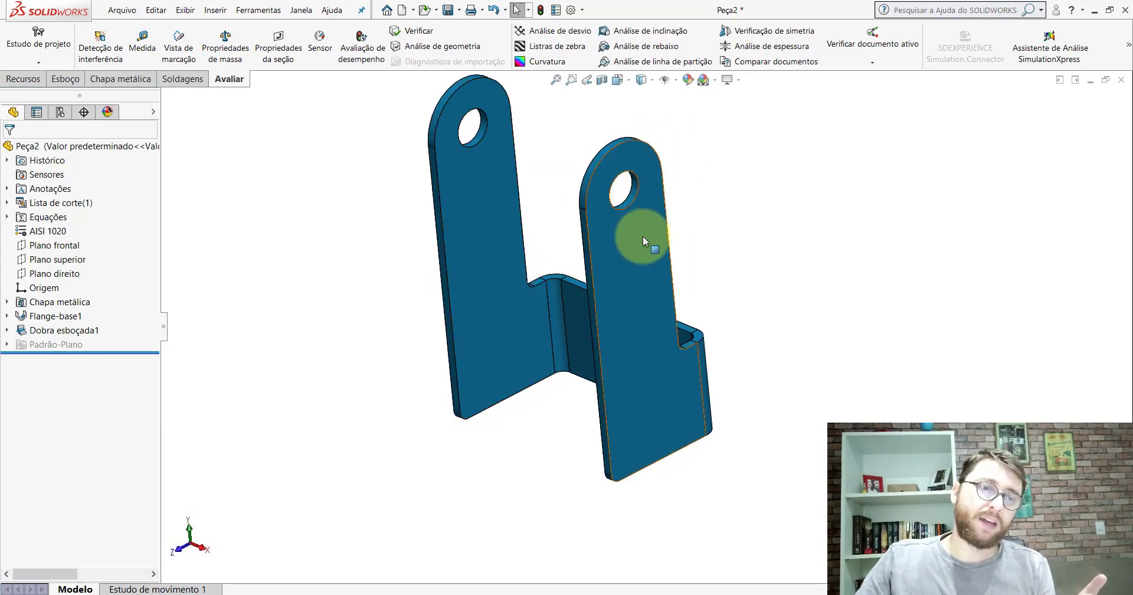
left_click(37, 331)
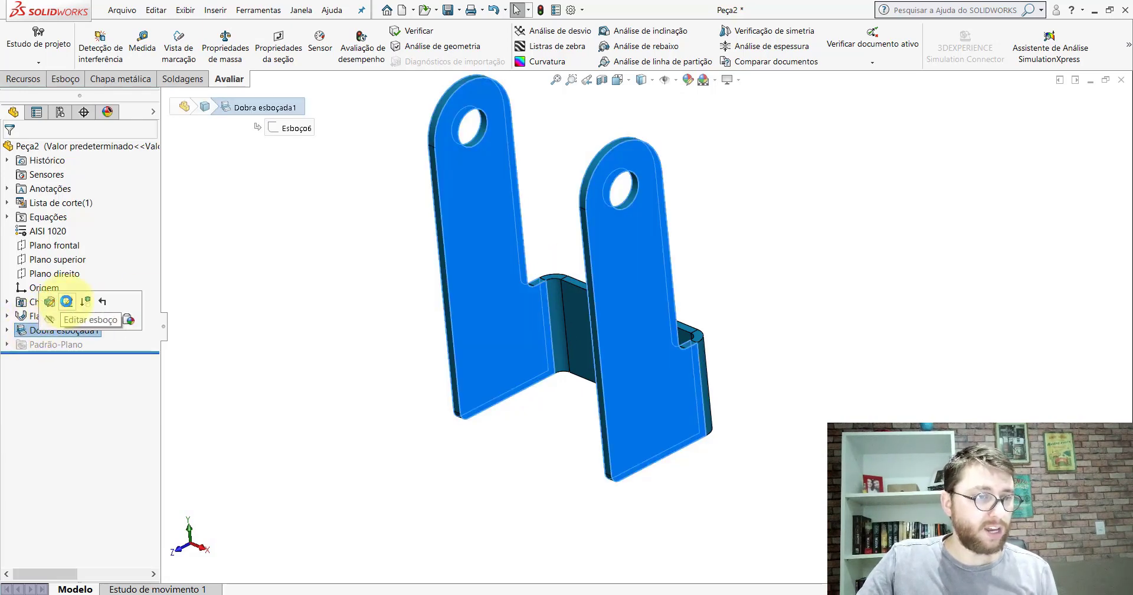
left_click(67, 301)
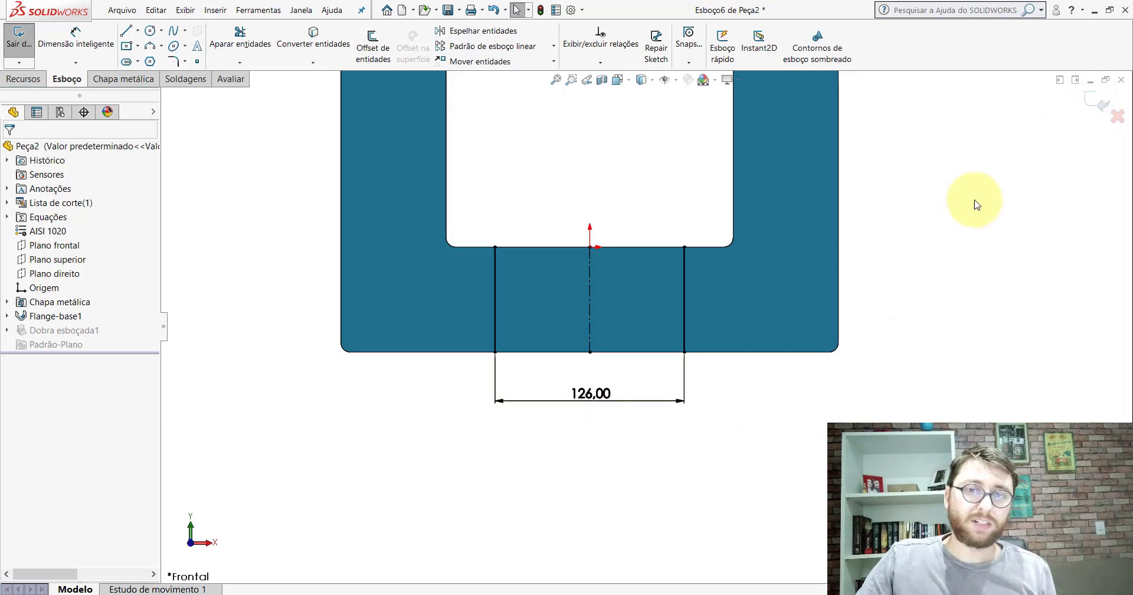
left_click(1097, 102)
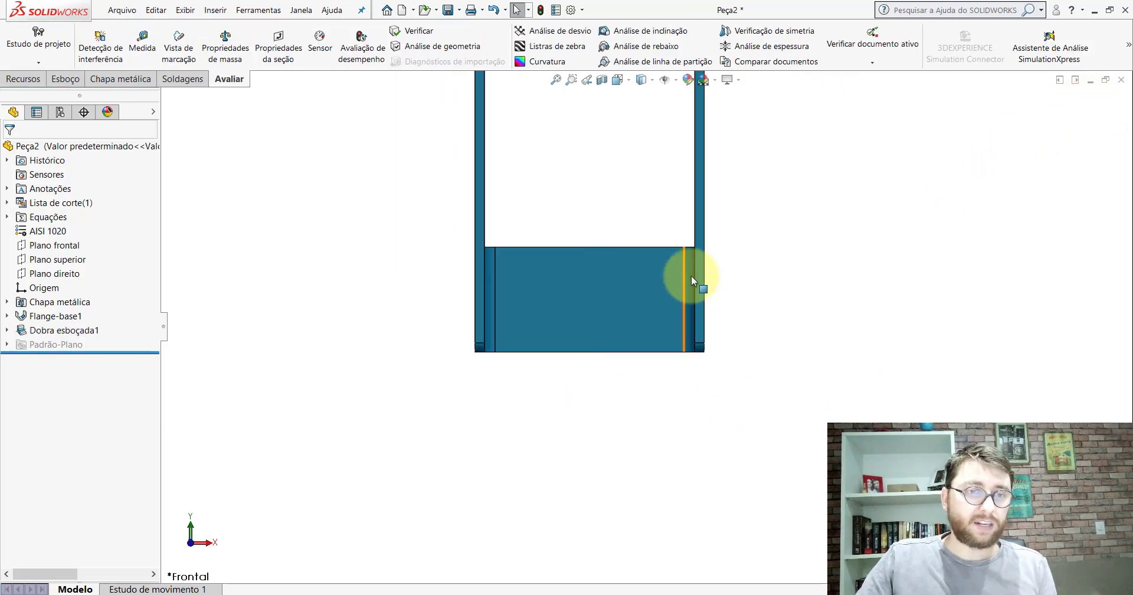
middle_click_drag(657, 270, 615, 317)
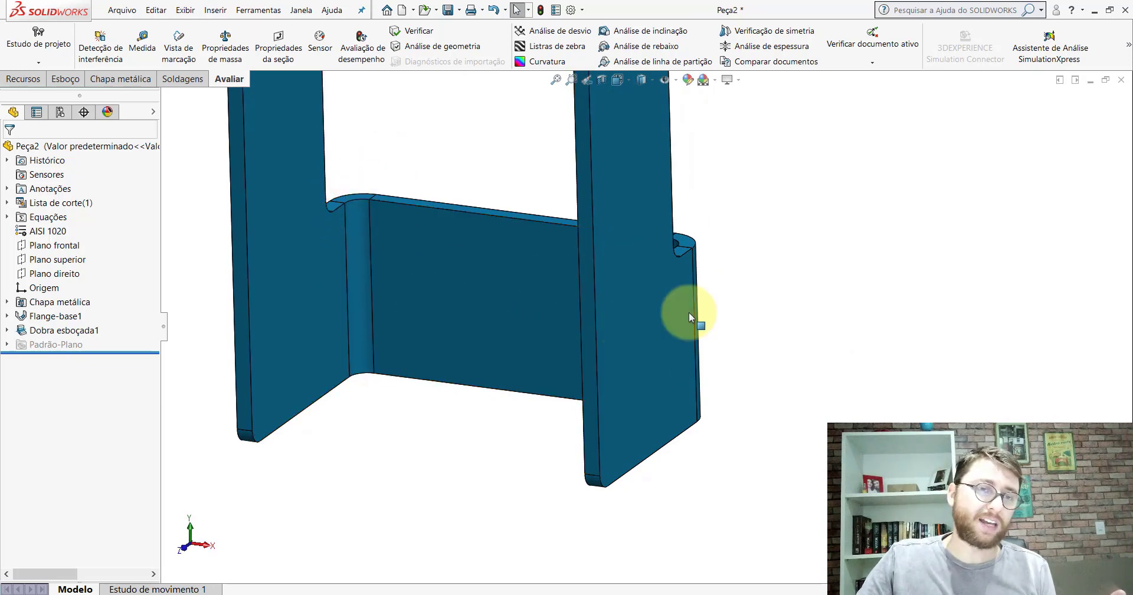
mouse_move(688, 312)
middle_mouse_down()
mouse_move(645, 252)
mouse_move(592, 313)
mouse_move(657, 311)
mouse_move(620, 287)
middle_mouse_up()
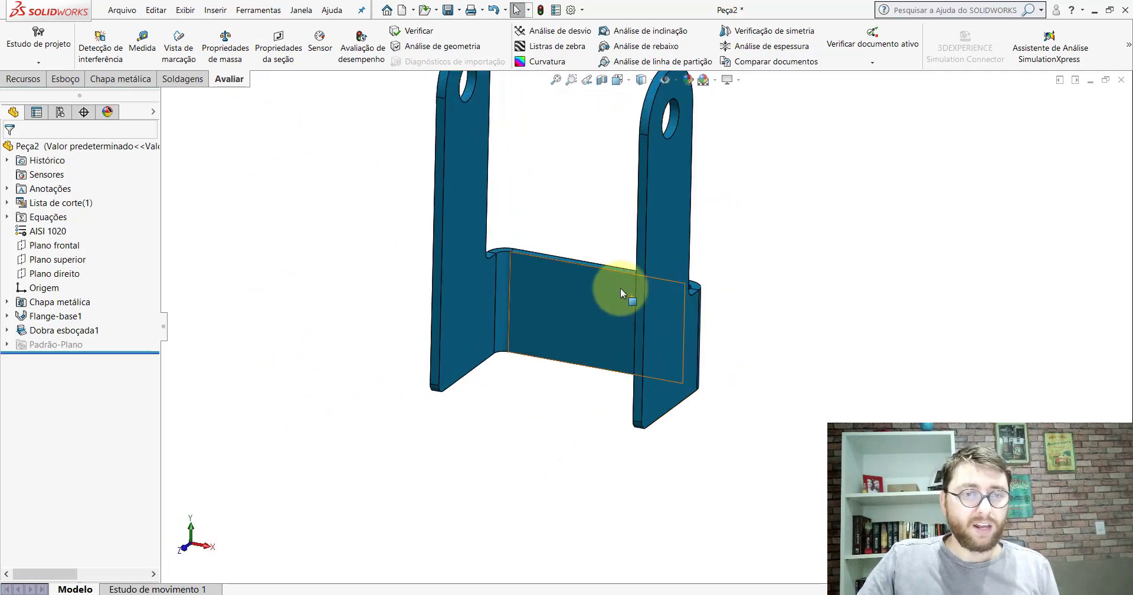
scroll(620, 288, "down", 2)
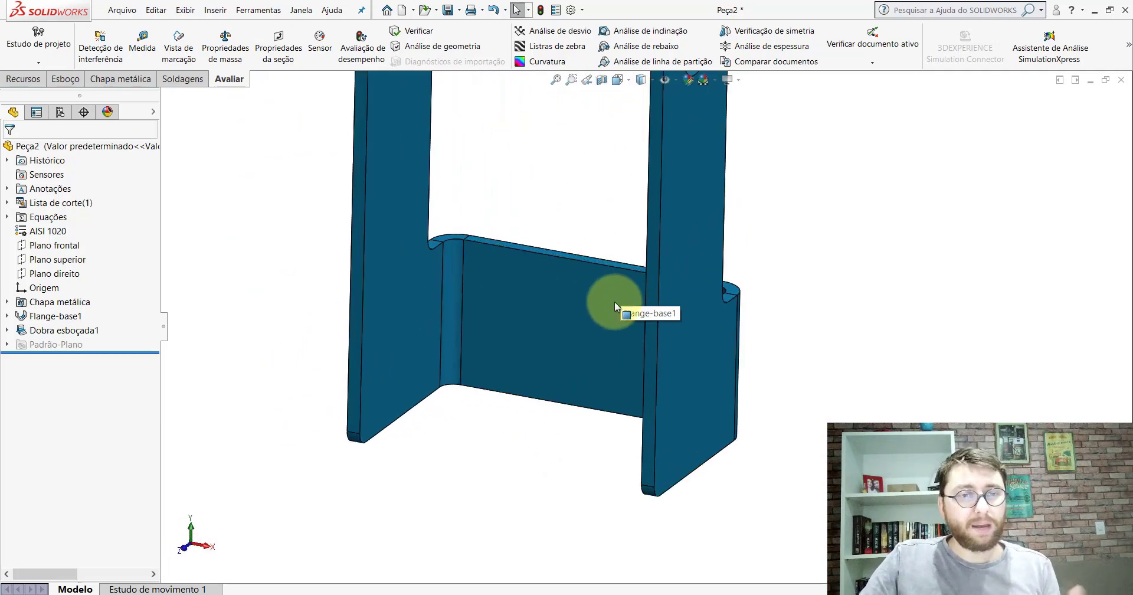
left_click(685, 269)
left_click(504, 412)
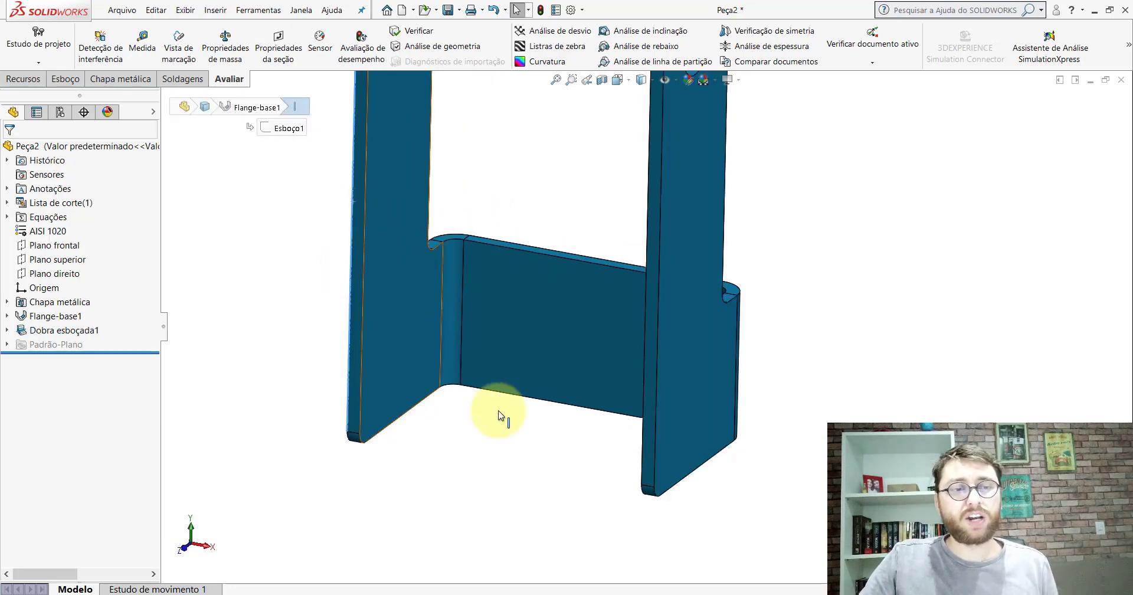
left_click(672, 245)
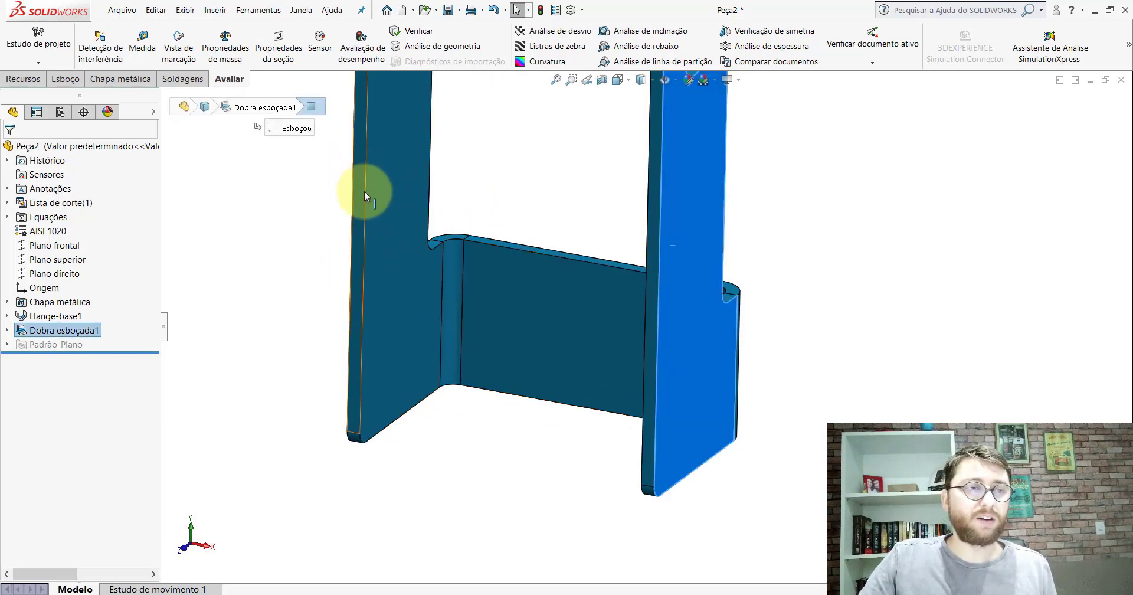
left_click(243, 157)
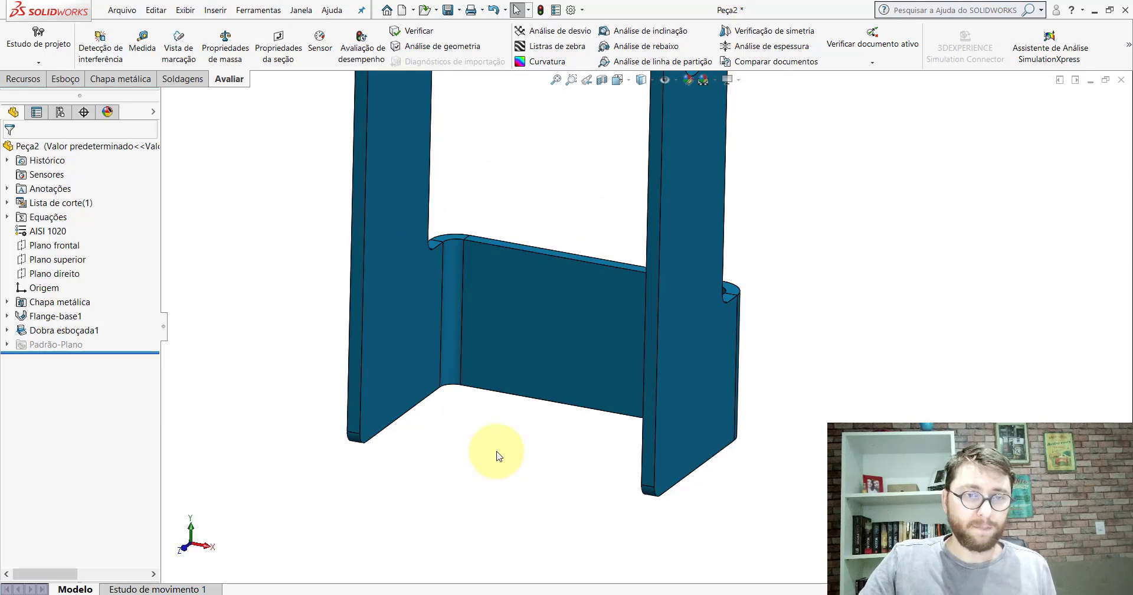
left_click(688, 276)
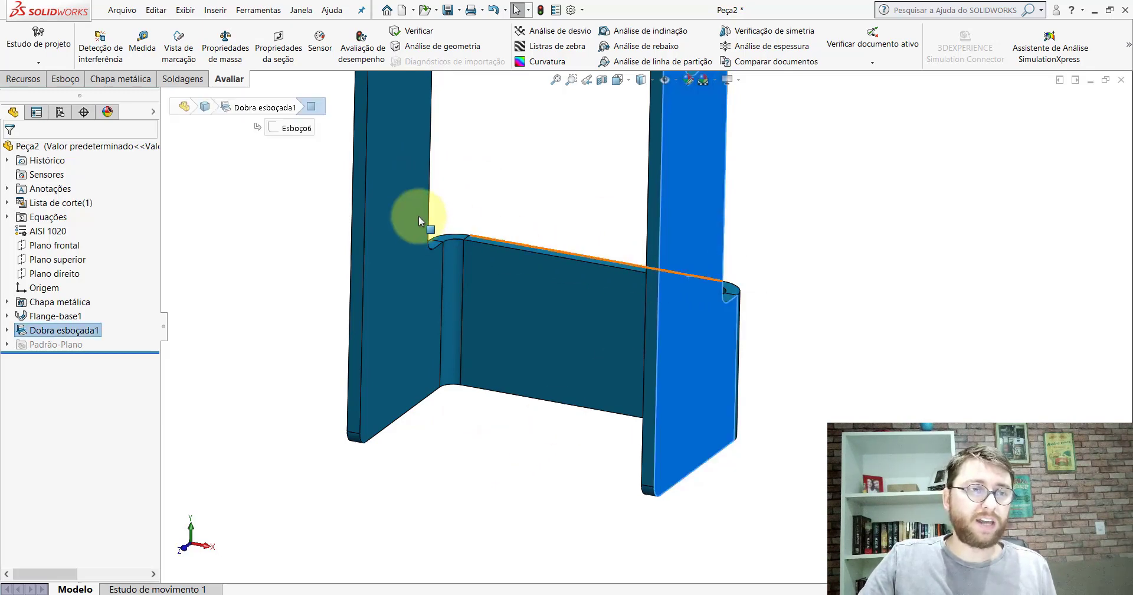
left_click(512, 410)
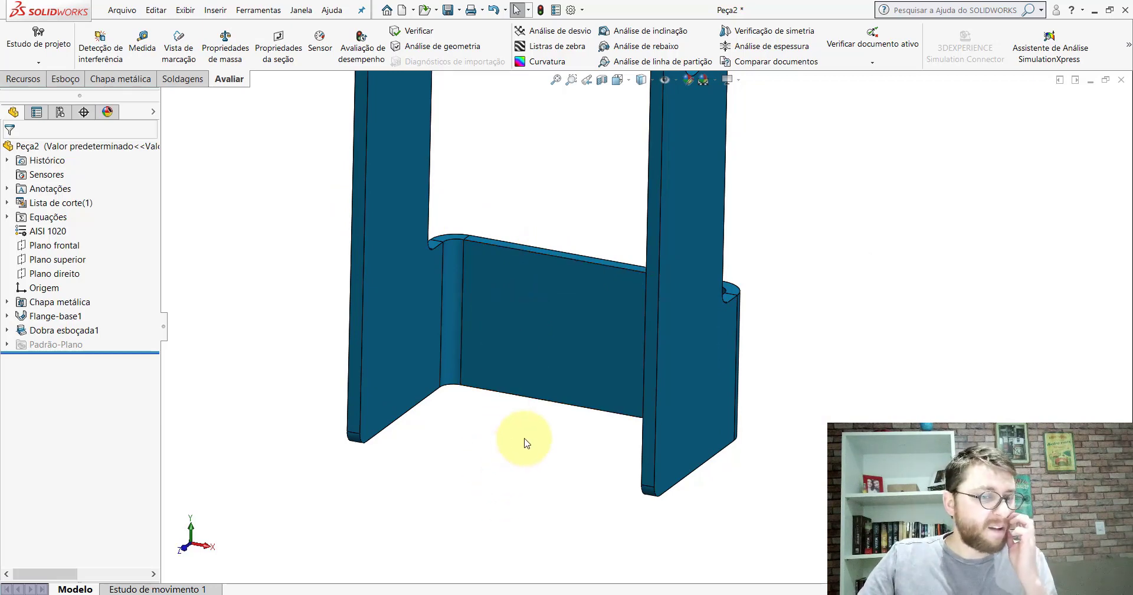
left_click(56, 316)
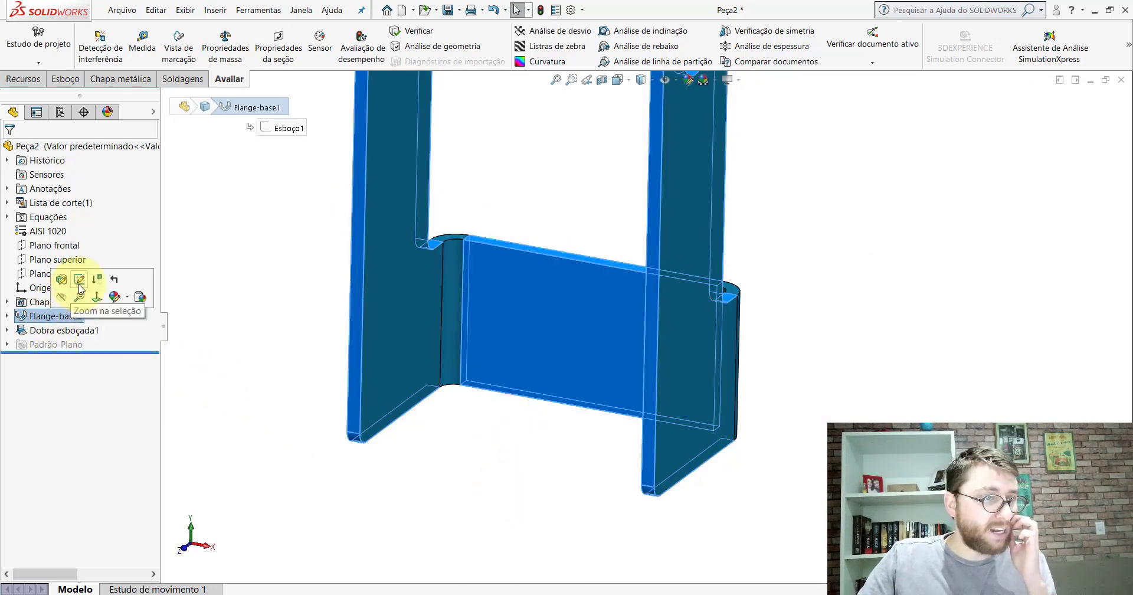
left_click(79, 282)
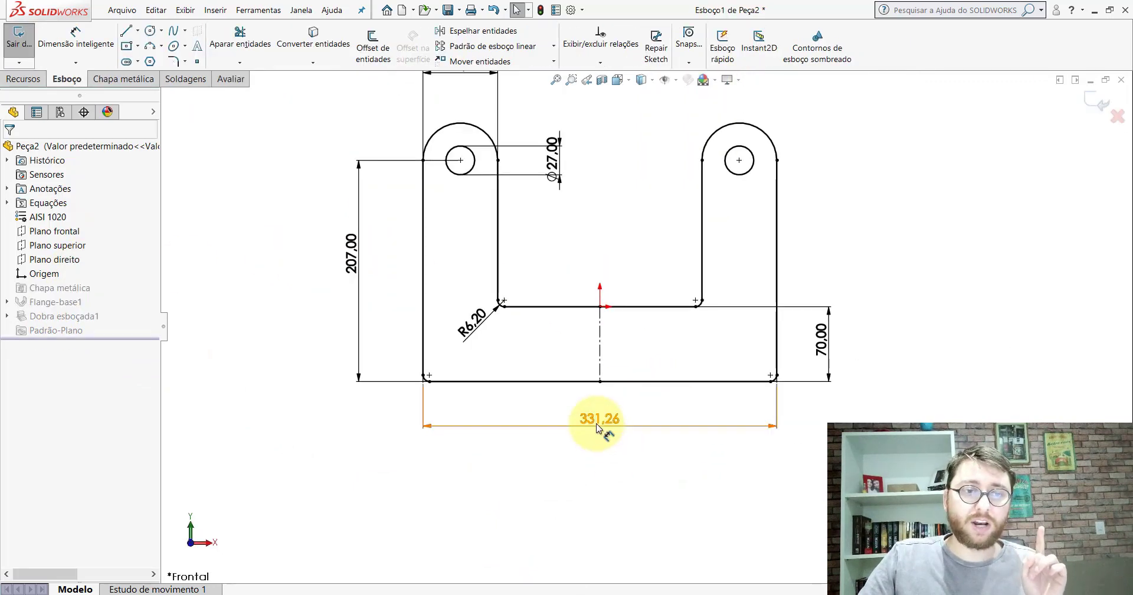
left_click(597, 420)
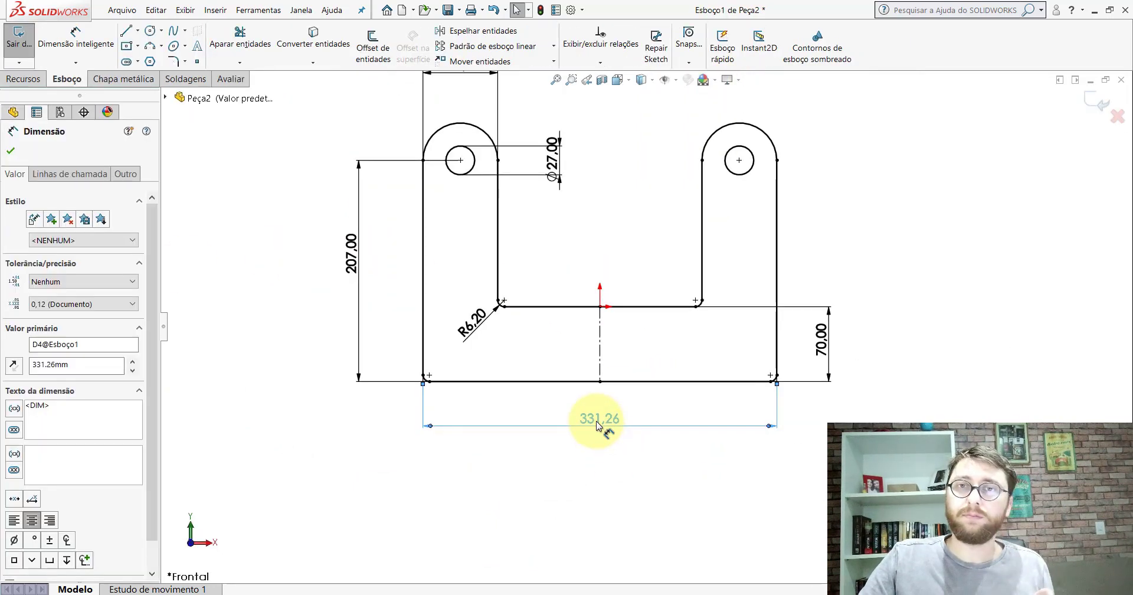
left_click(1098, 104)
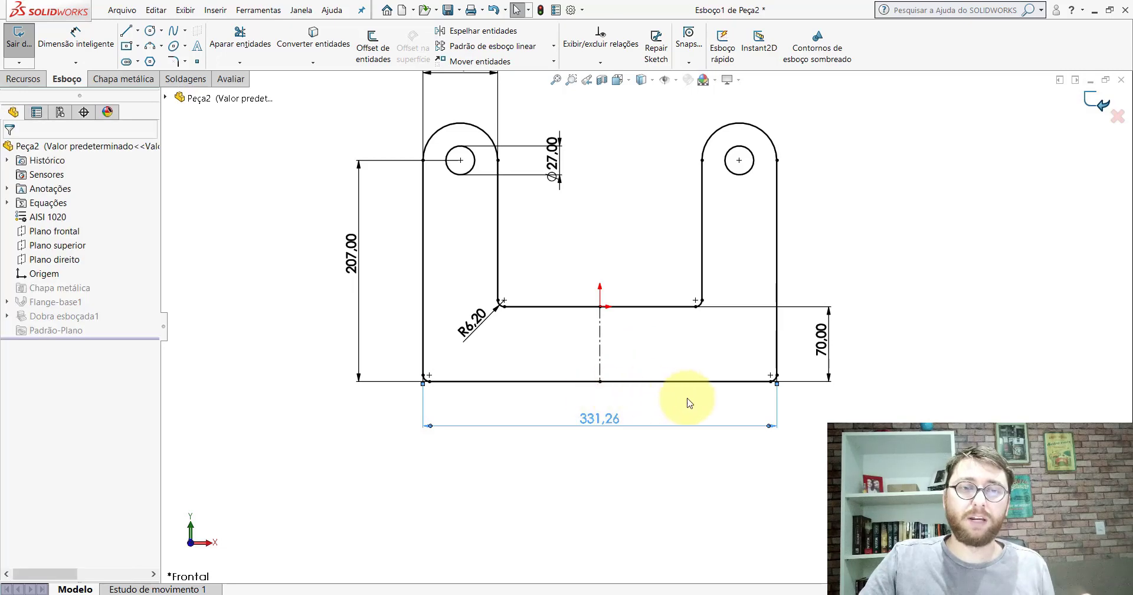
mouse_move(633, 342)
middle_mouse_down()
mouse_move(591, 379)
mouse_move(645, 316)
middle_mouse_up()
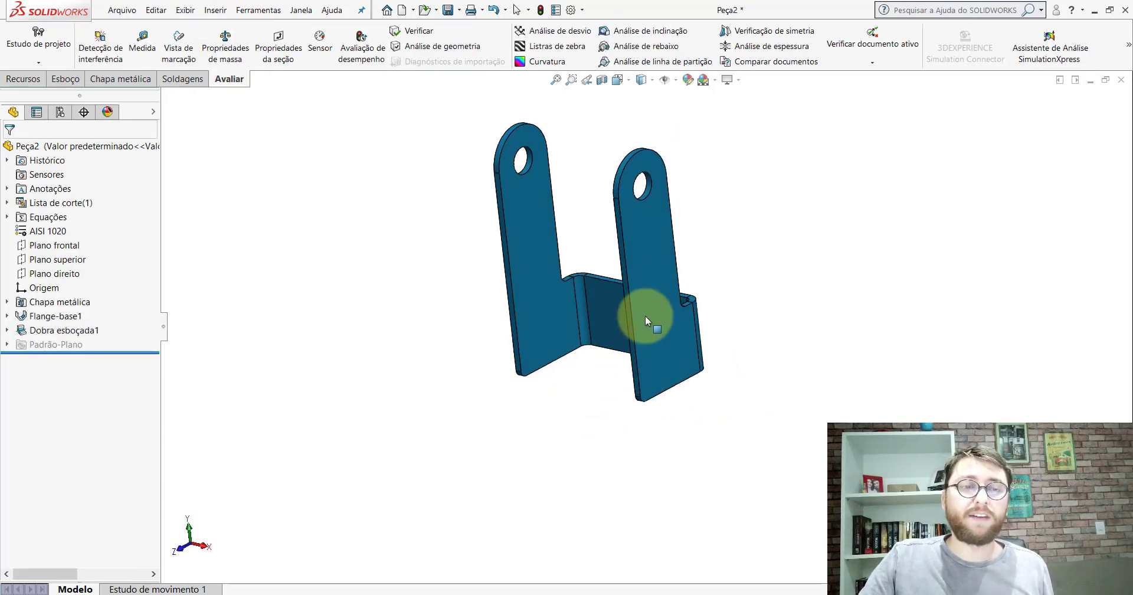
scroll(638, 319, "down", 5)
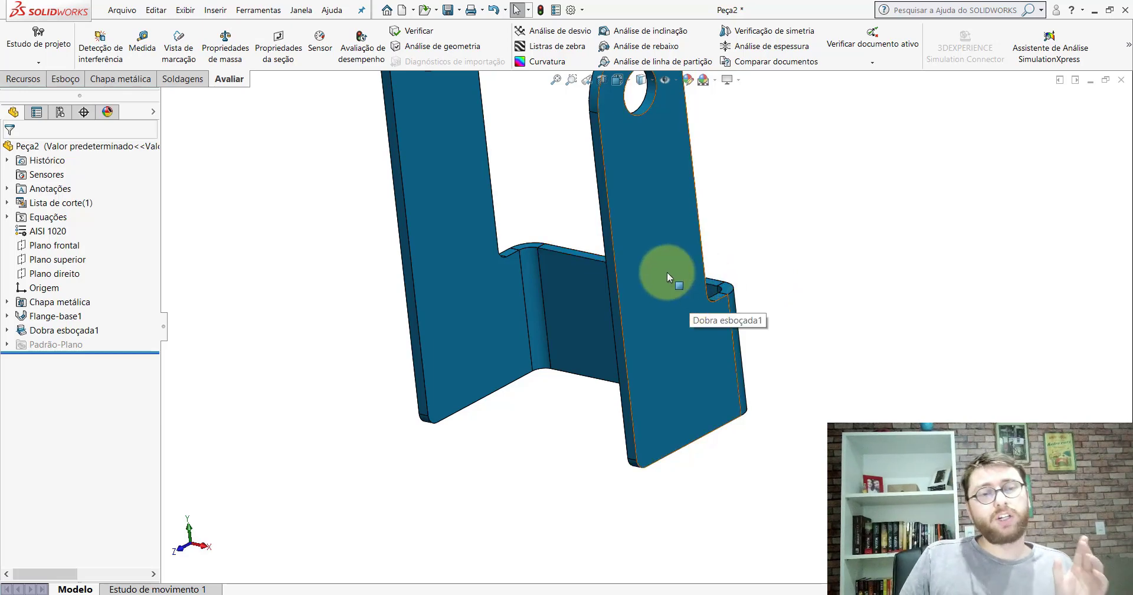
left_click(637, 234)
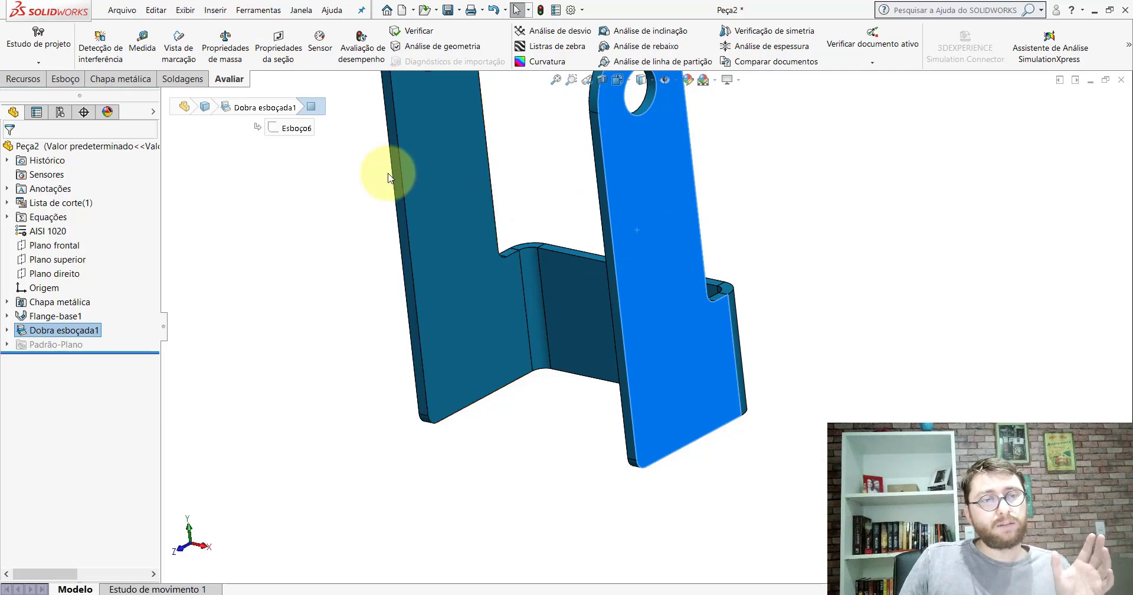
key("Escape")
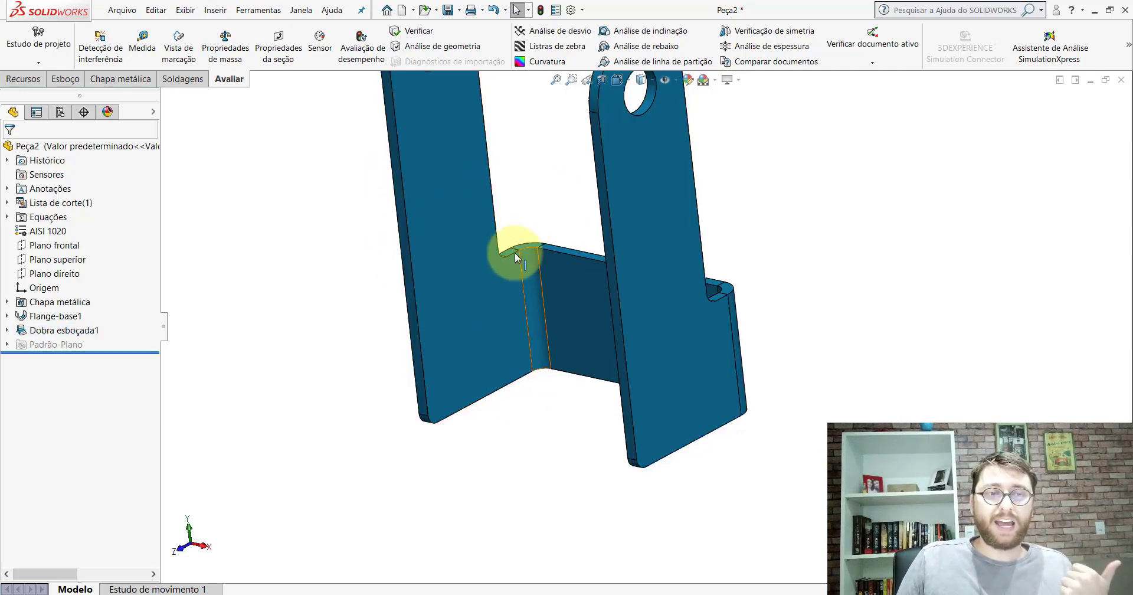
left_click(704, 260)
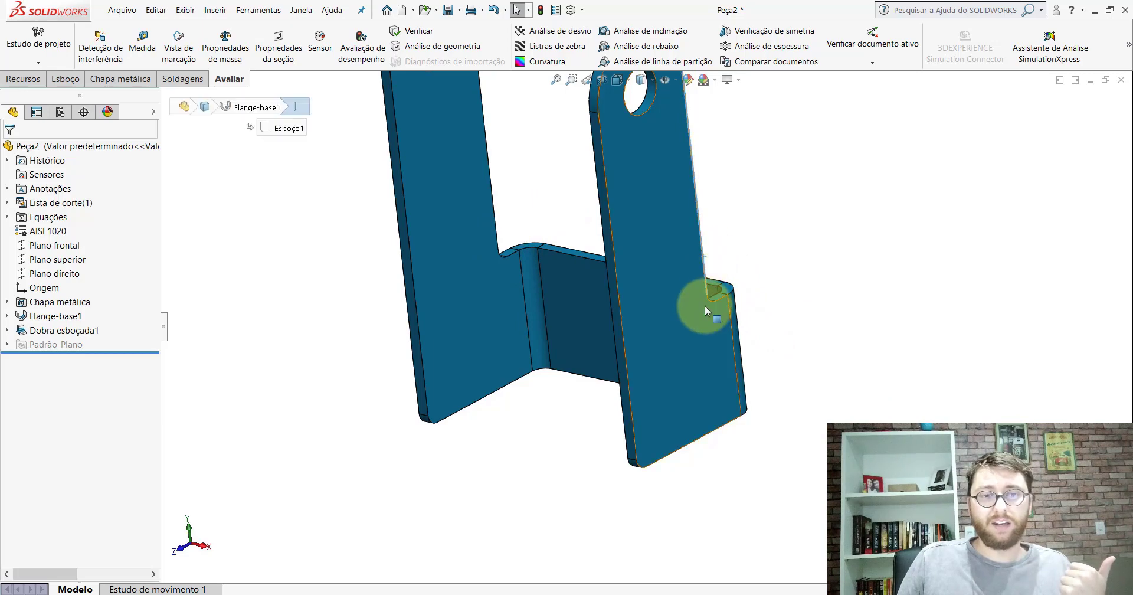
mouse_move(705, 306)
middle_mouse_down()
mouse_move(620, 324)
mouse_move(827, 292)
mouse_move(826, 366)
mouse_move(820, 305)
middle_mouse_up()
left_click(801, 317)
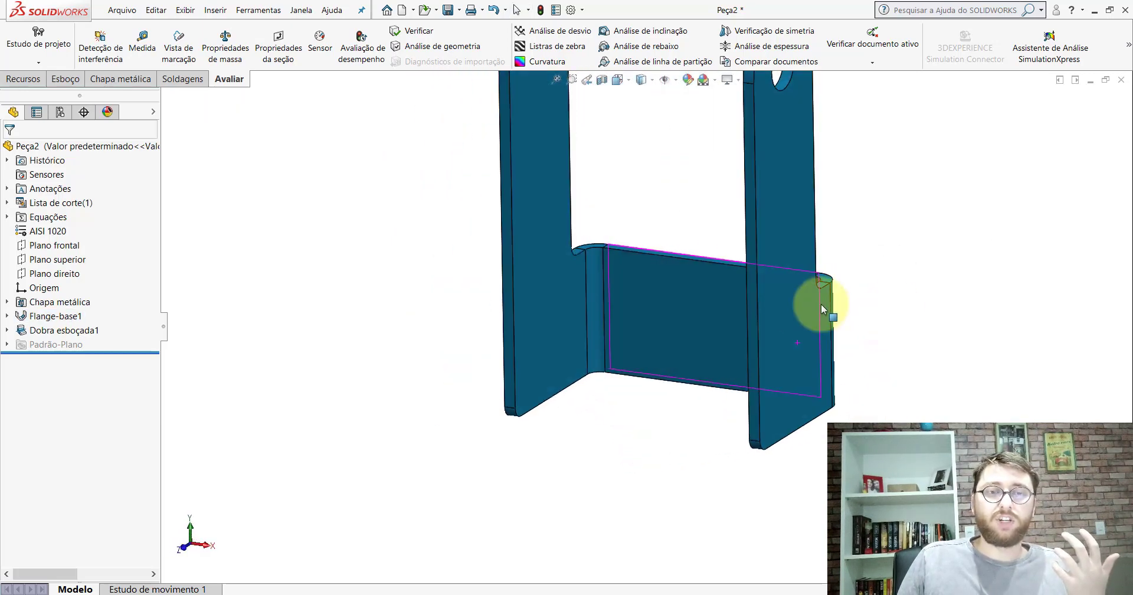
left_click(781, 275)
left_click(500, 188)
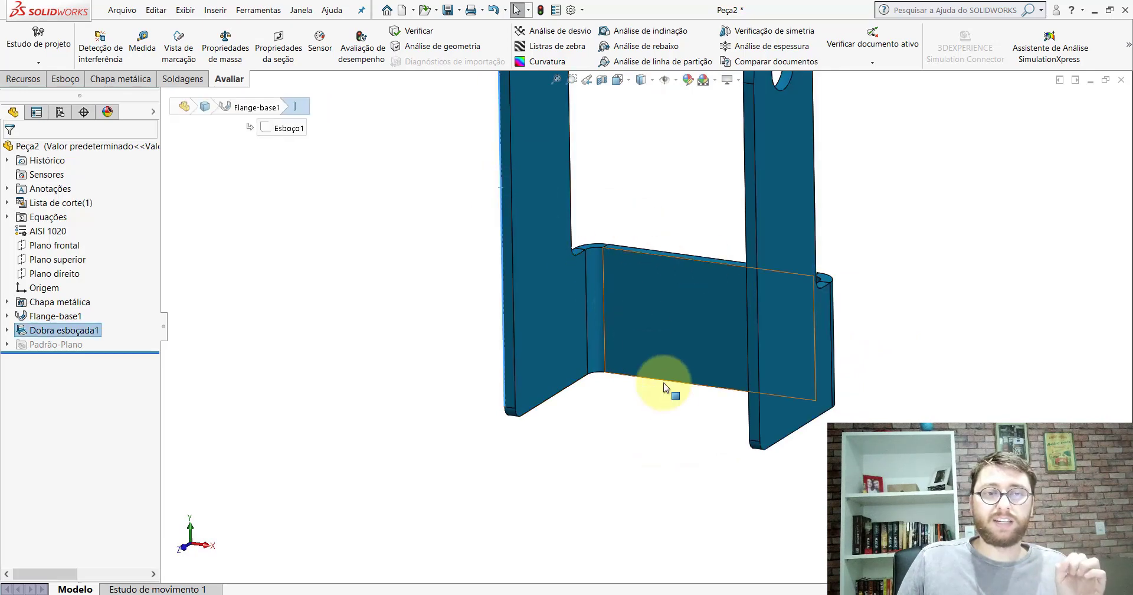
left_click(68, 330)
left_click(313, 364)
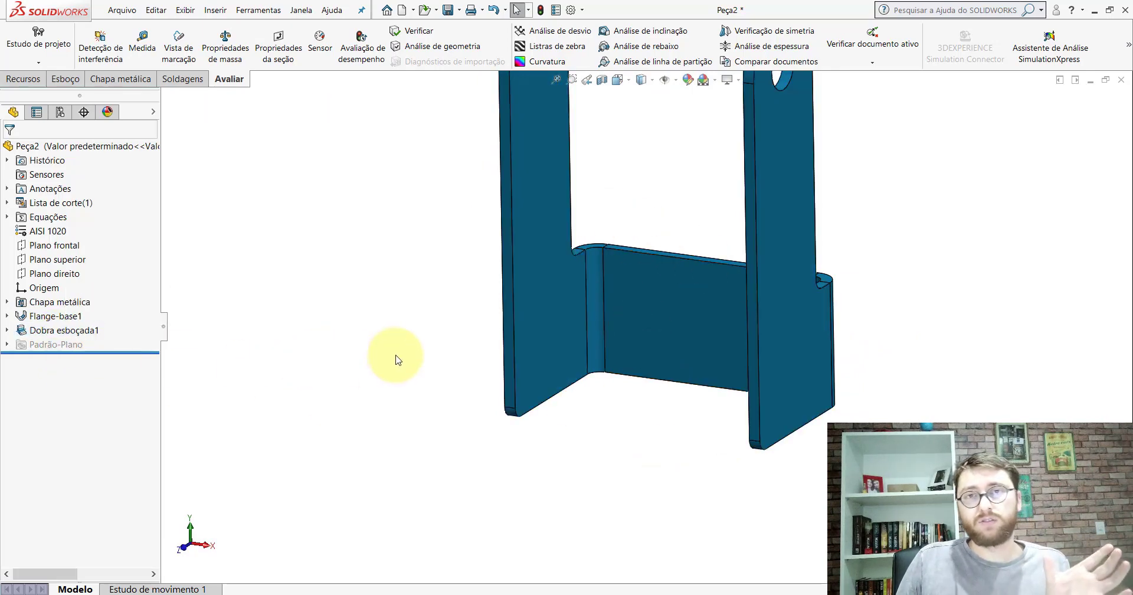
left_click(63, 330)
left_click(56, 315)
left_click(76, 280)
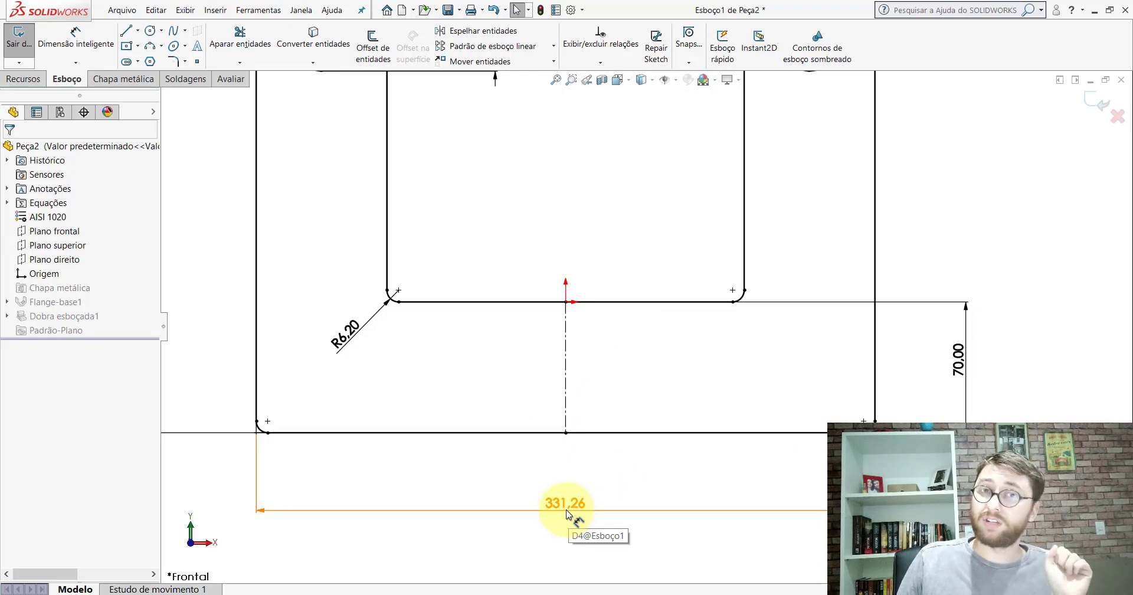
left_click(1118, 129)
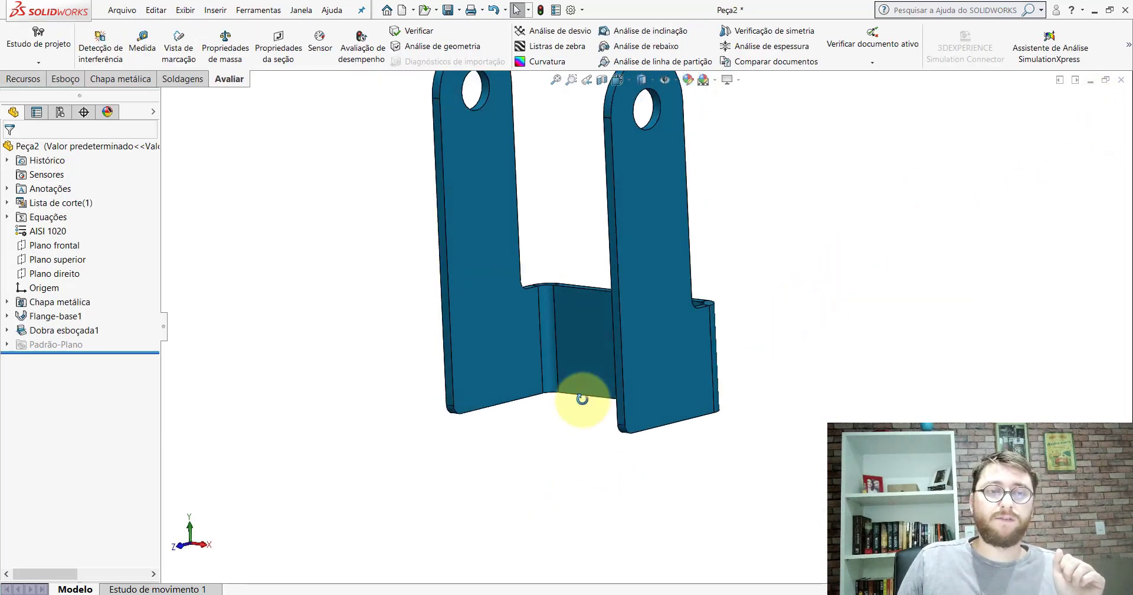
- Select and clear the base flange and side faces, then bring up the Display Style options
left_click(56, 317)
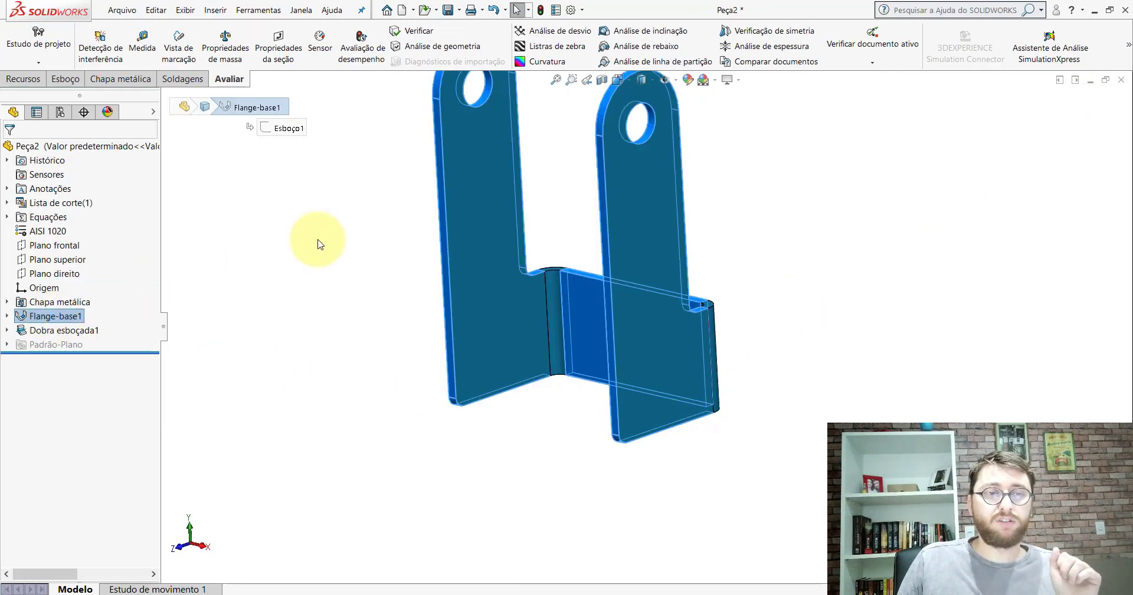
key("Escape")
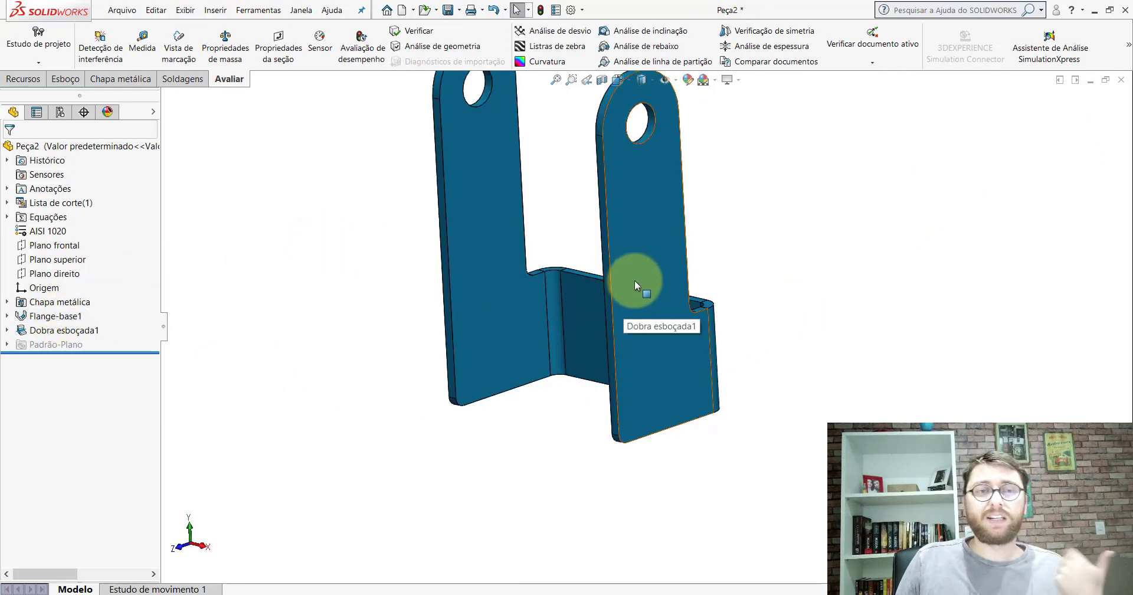
scroll(634, 232, "down", 3)
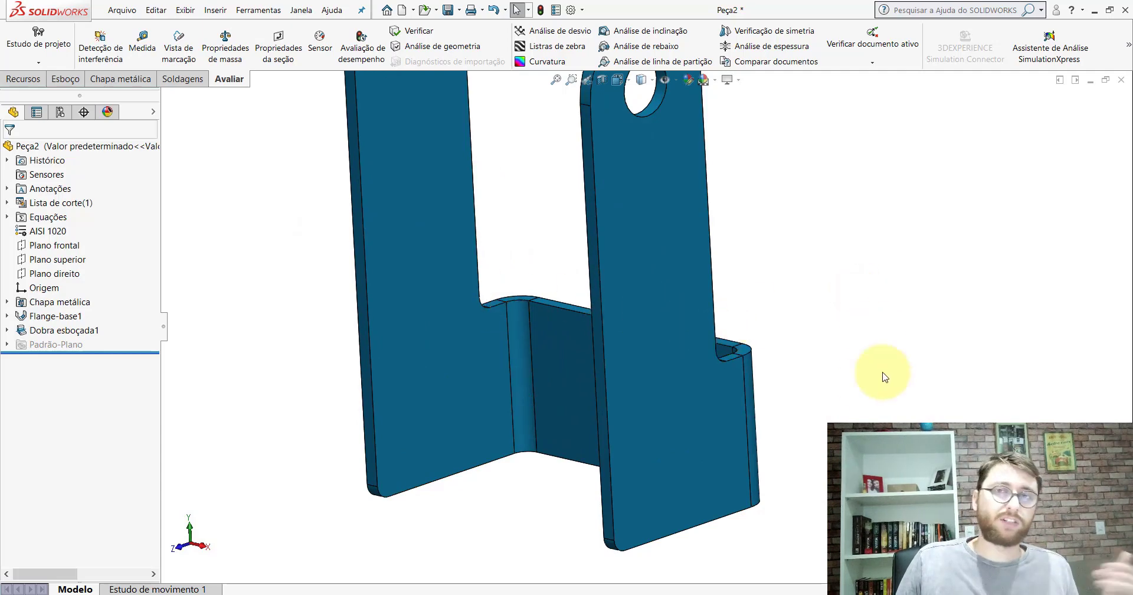
left_click(357, 261)
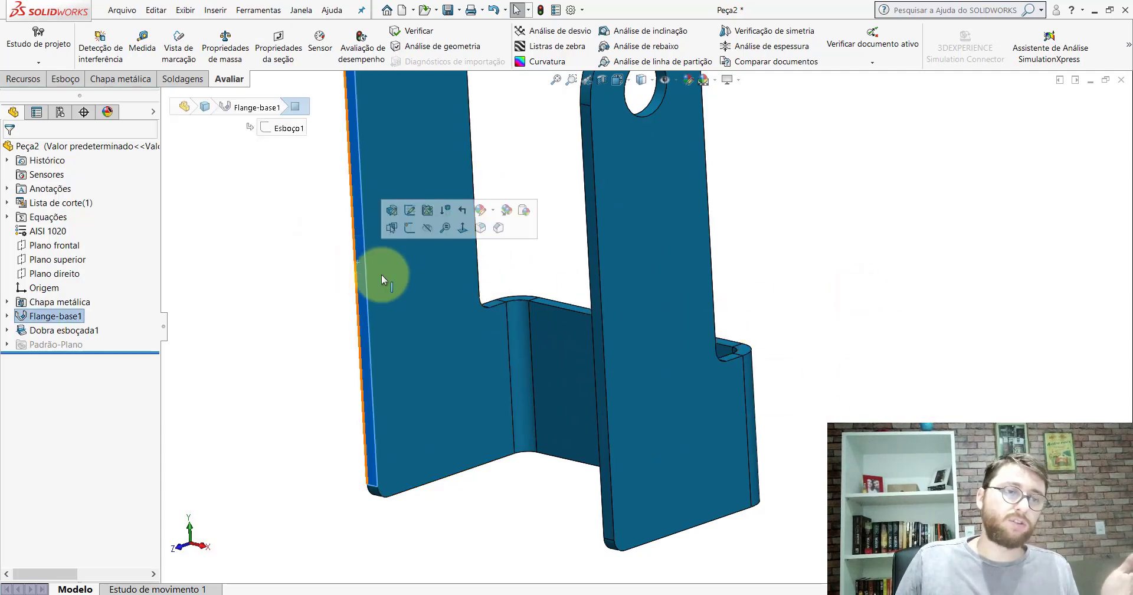
left_click(628, 321)
left_click(823, 359)
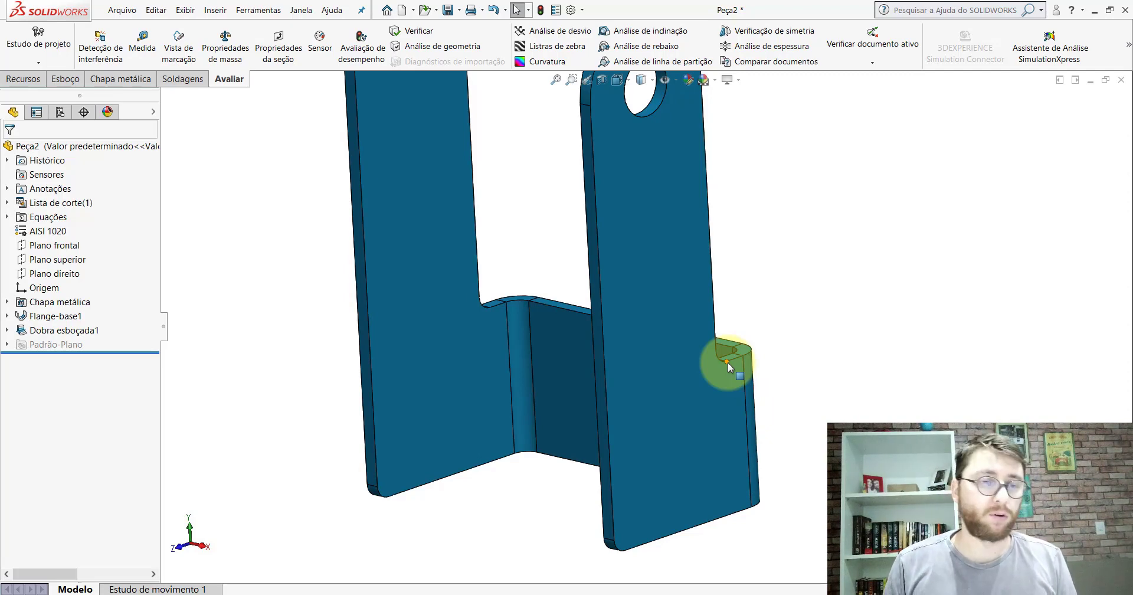
left_click(634, 82)
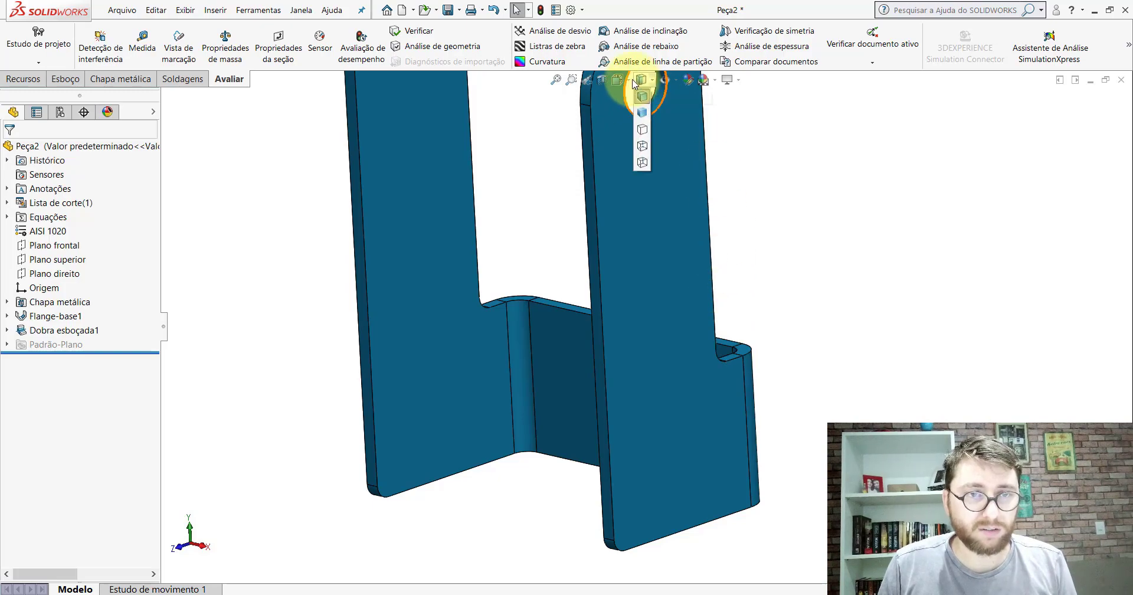